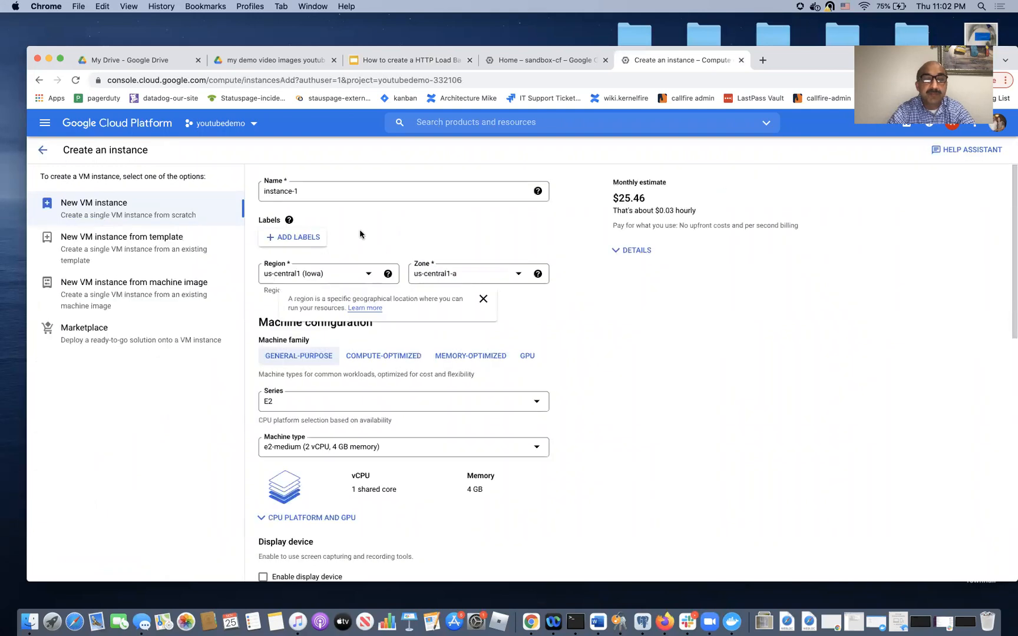
Create a VM instance named apache-web-server, leaving the region, machine type, boot disk and firewall settings at their defaults
{"action": "left_click", "coordinate": [331, 192]}
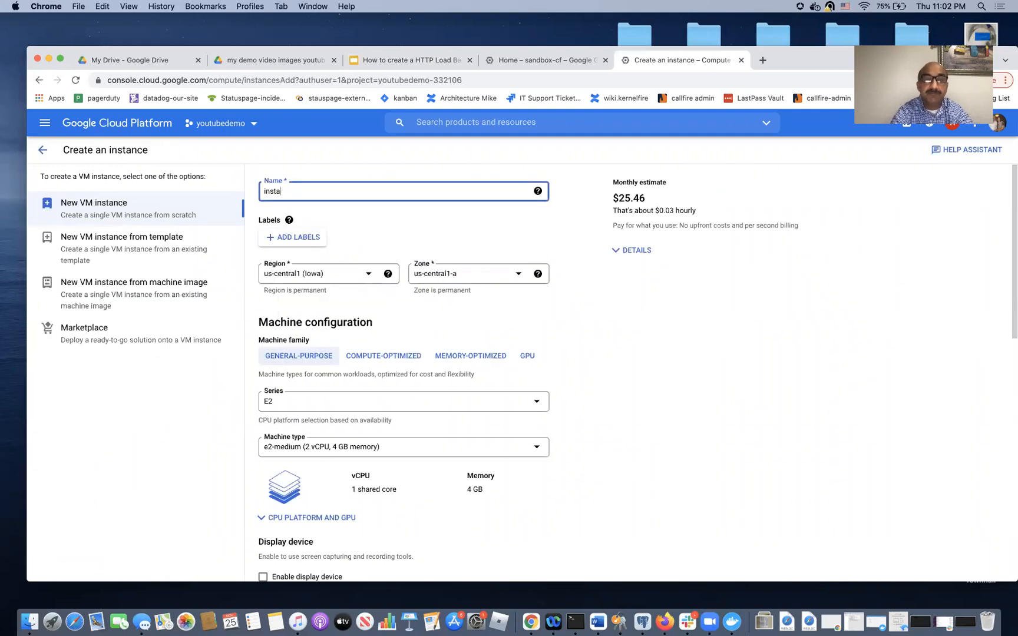
{"action": "type", "text": "apache-web-server"}
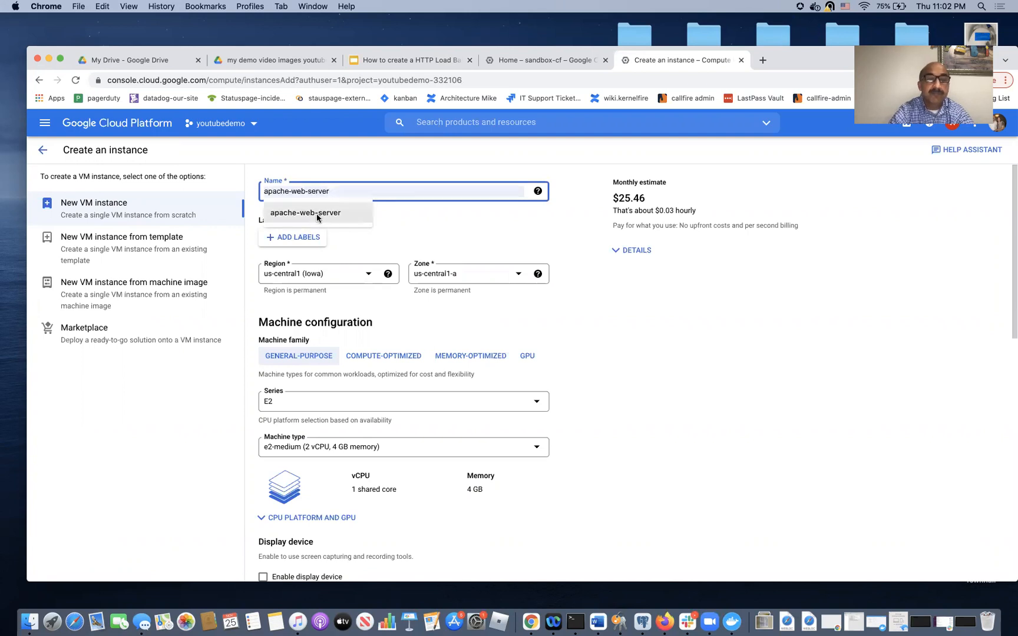
{"action": "left_click", "coordinate": [319, 213]}
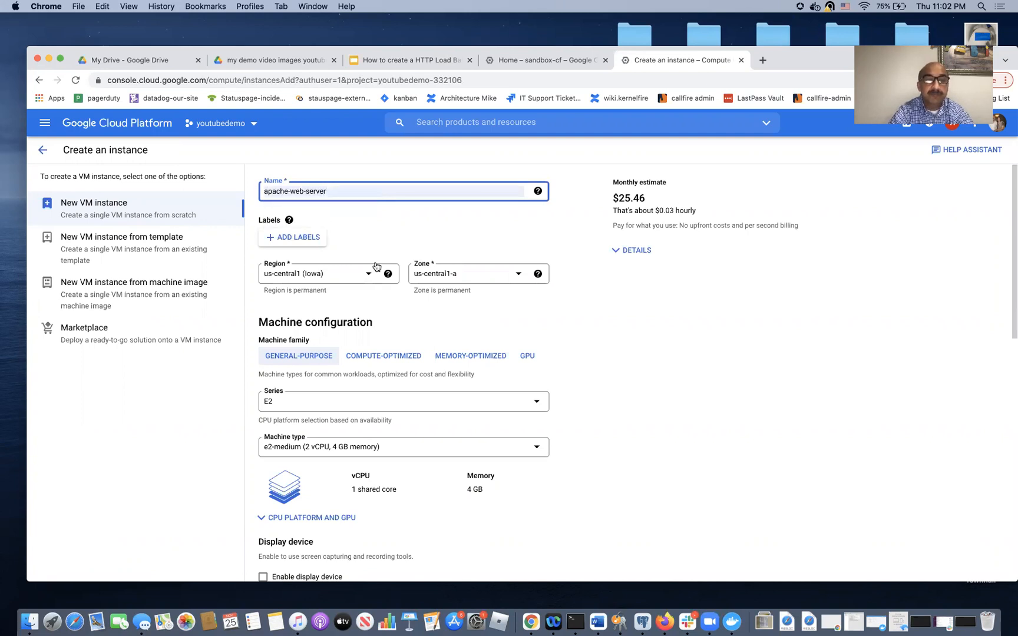
{"action": "scroll", "coordinate": [388, 277], "scroll_direction": "down", "scroll_amount": 5}
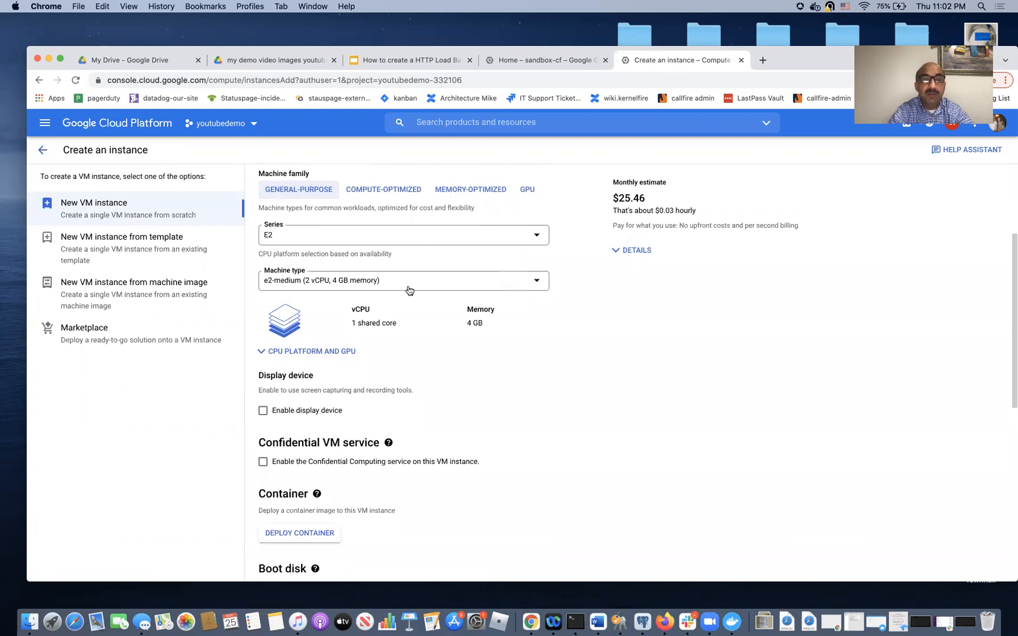
{"action": "scroll", "coordinate": [508, 358], "scroll_direction": "down", "scroll_amount": 4}
{"action": "scroll", "coordinate": [509, 360], "scroll_direction": "down", "scroll_amount": 8}
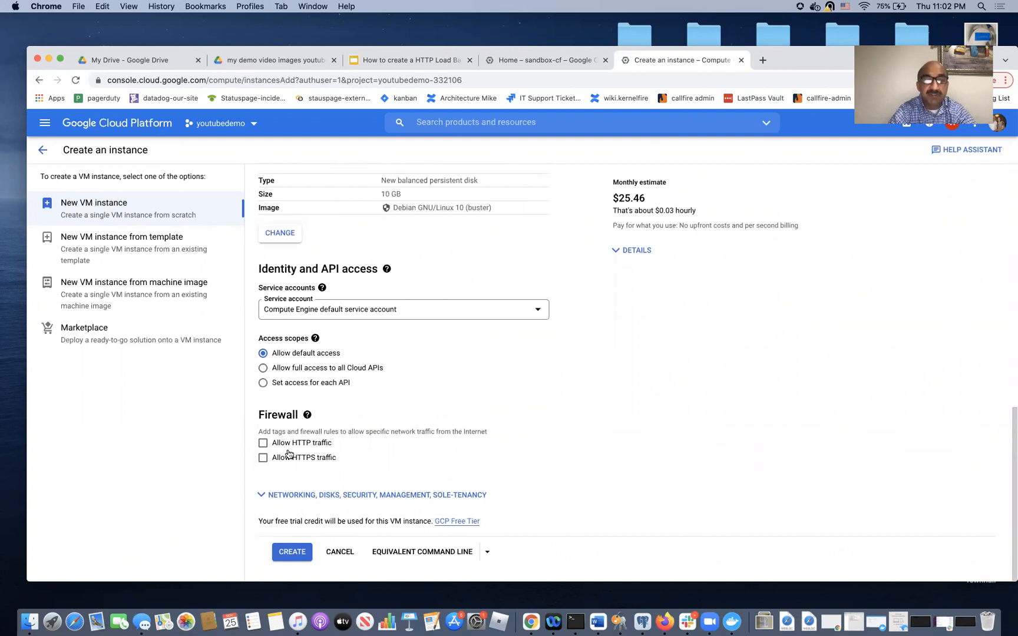
{"action": "left_click", "coordinate": [292, 551]}
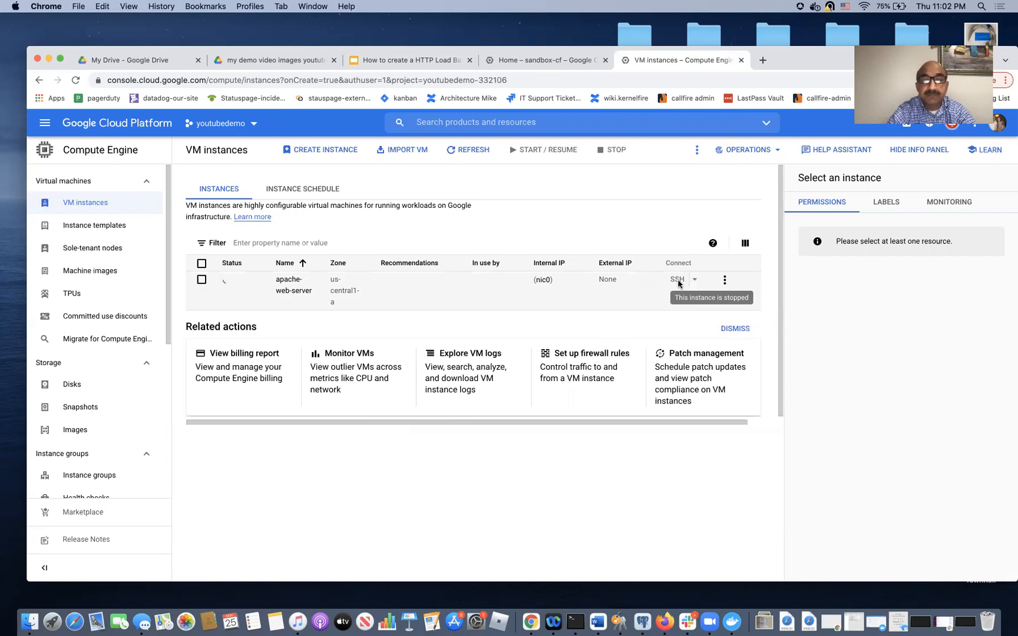
Refresh the VM instances list and open an SSH session to apache-web-server in a browser window
{"action": "left_click", "coordinate": [474, 151]}
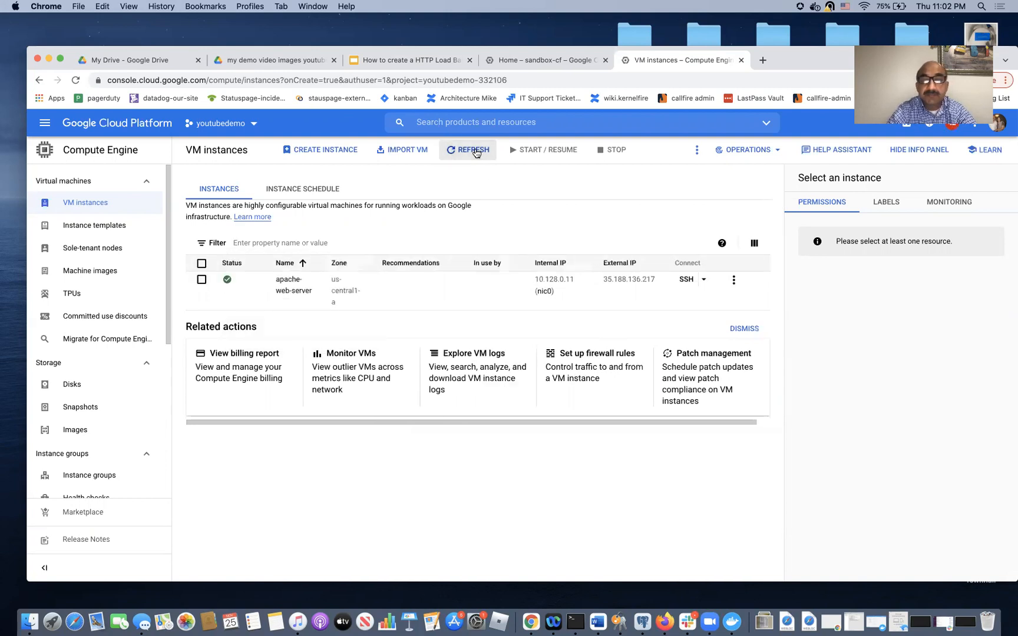
{"action": "left_click", "coordinate": [704, 280]}
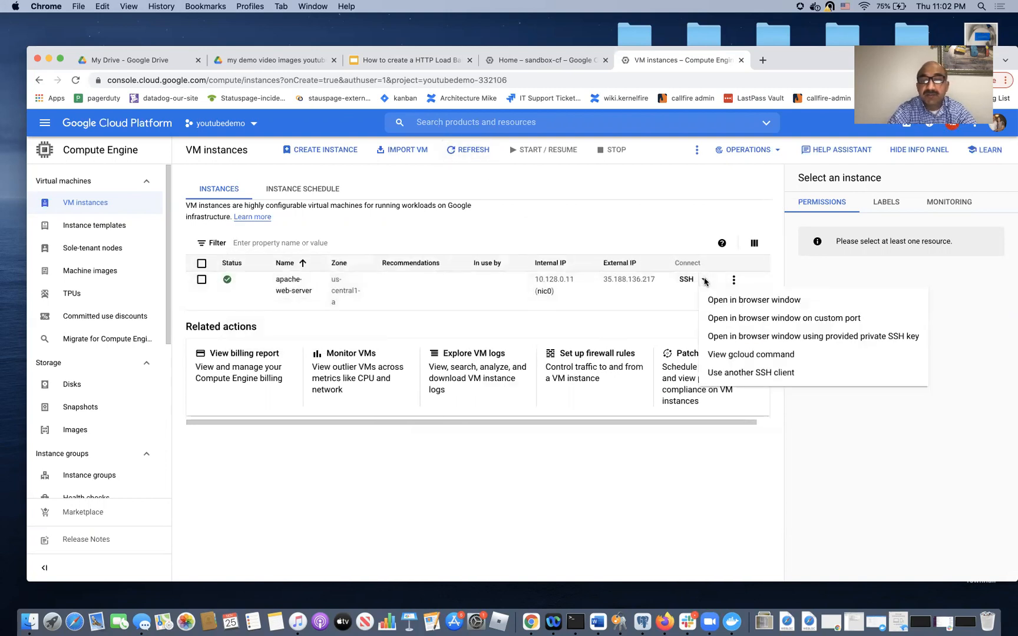
{"action": "left_click", "coordinate": [715, 300]}
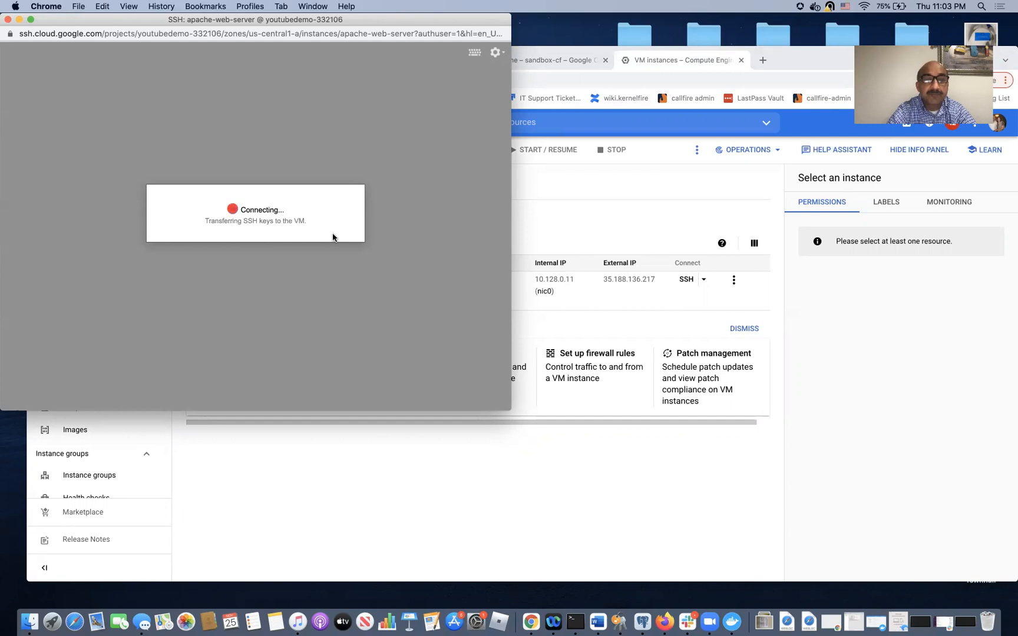
Copy the apache2 install and default-page command from slide 5 of the "How to create a HTTP Load Balancer in GCP" presentation in Google Slides
{"action": "left_click", "coordinate": [578, 57]}
{"action": "left_click", "coordinate": [577, 57]}
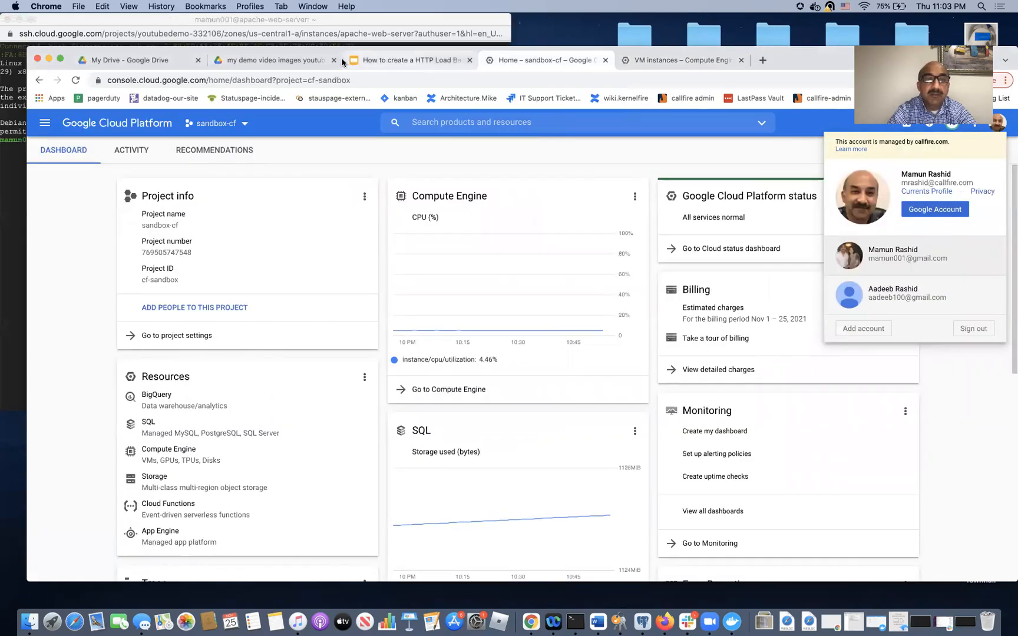
{"action": "left_click", "coordinate": [375, 59]}
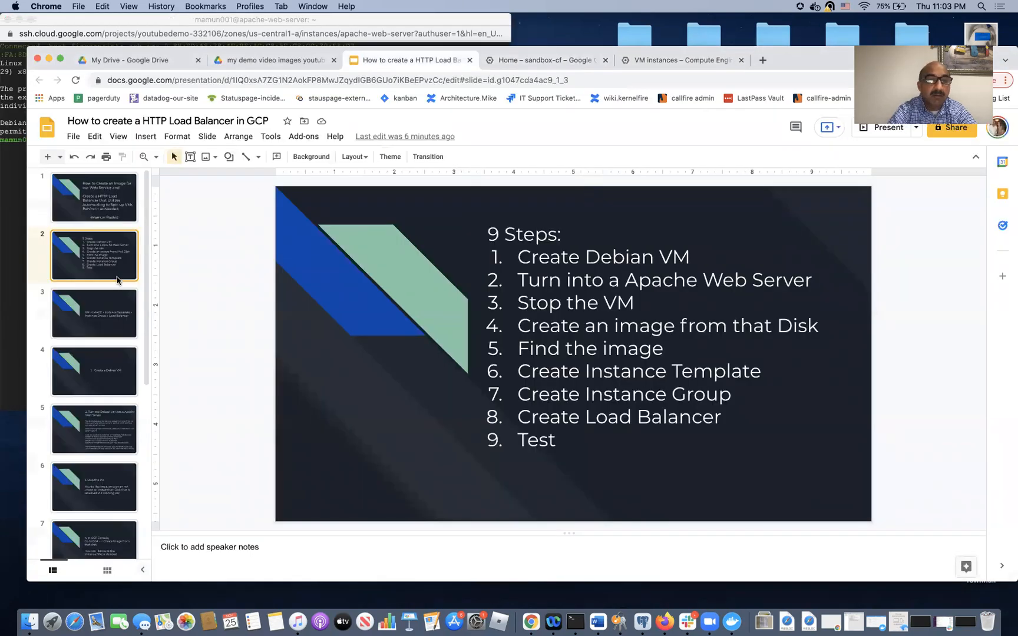
{"action": "left_click", "coordinate": [101, 417]}
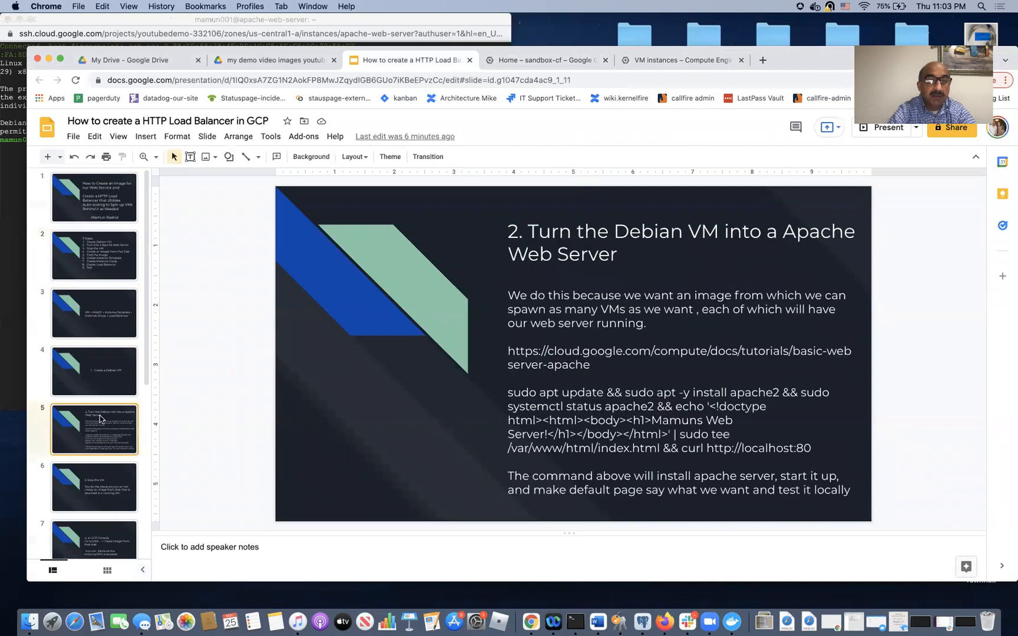
{"action": "left_click_drag", "start_coordinate": [509, 350], "coordinate": [595, 366]}
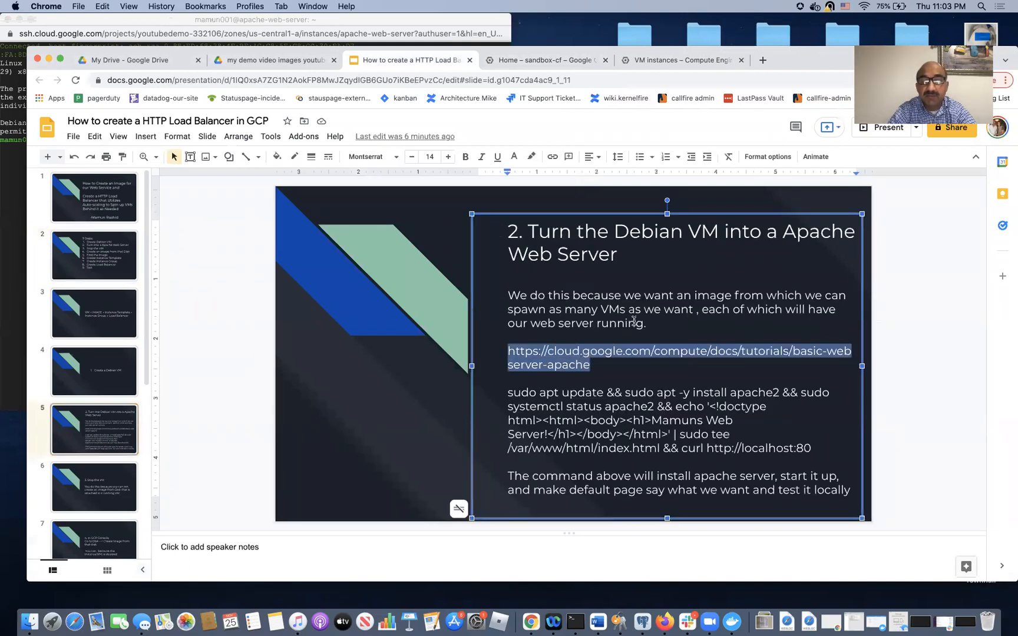
{"action": "left_click", "coordinate": [592, 378]}
{"action": "left_click_drag", "start_coordinate": [507, 392], "coordinate": [814, 448]}
{"action": "key", "text": "super+c"}
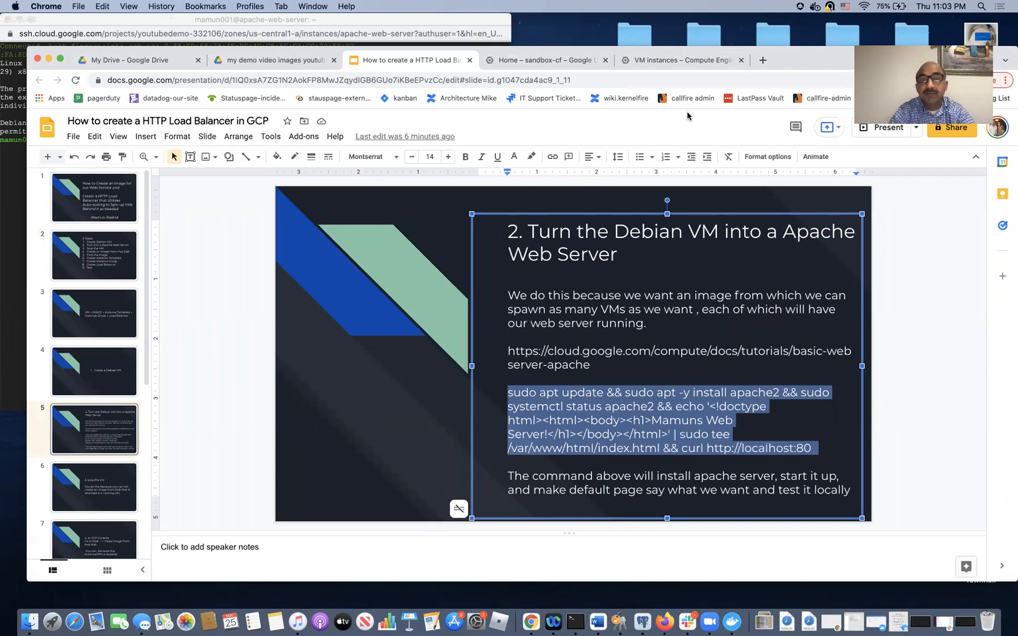
Run the copied Apache install and test command in the SSH terminal of apache-web-server
{"action": "left_click", "coordinate": [686, 60]}
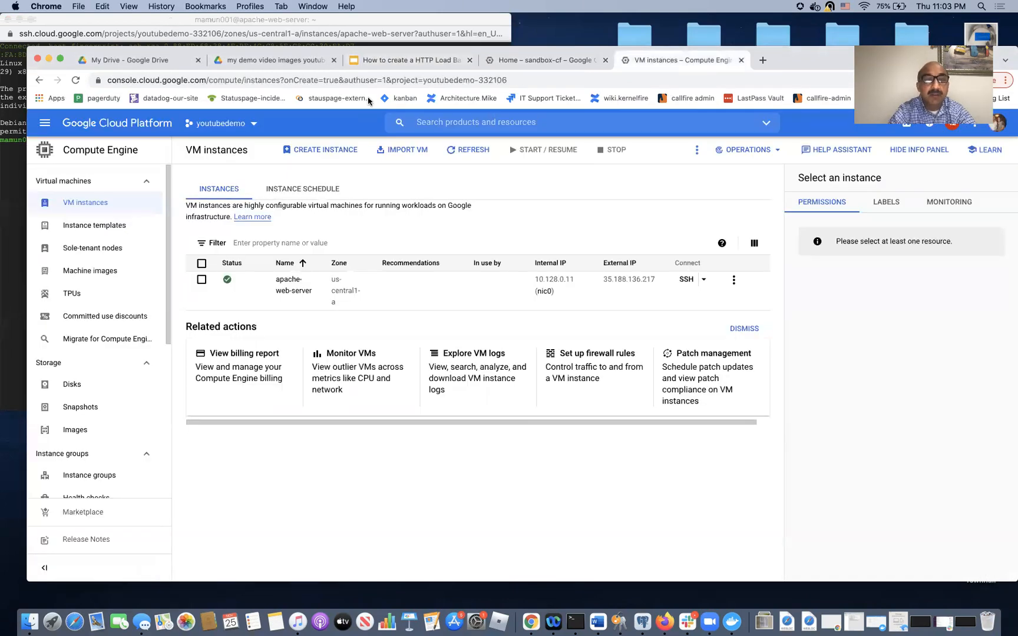
{"action": "left_click", "coordinate": [15, 195]}
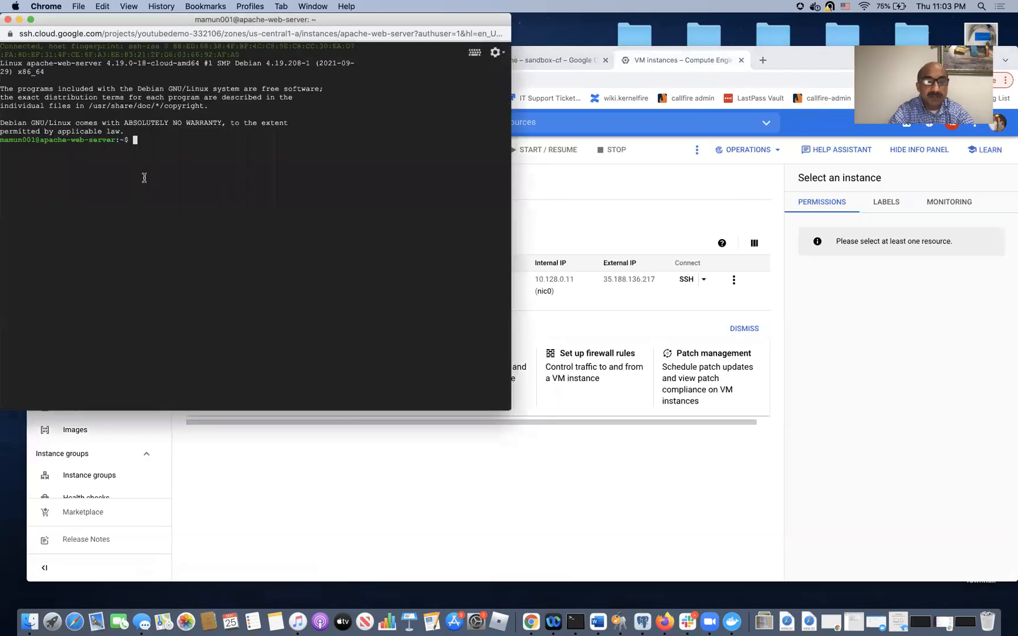
{"action": "key", "text": "super+v"}
{"action": "key", "text": "Return"}
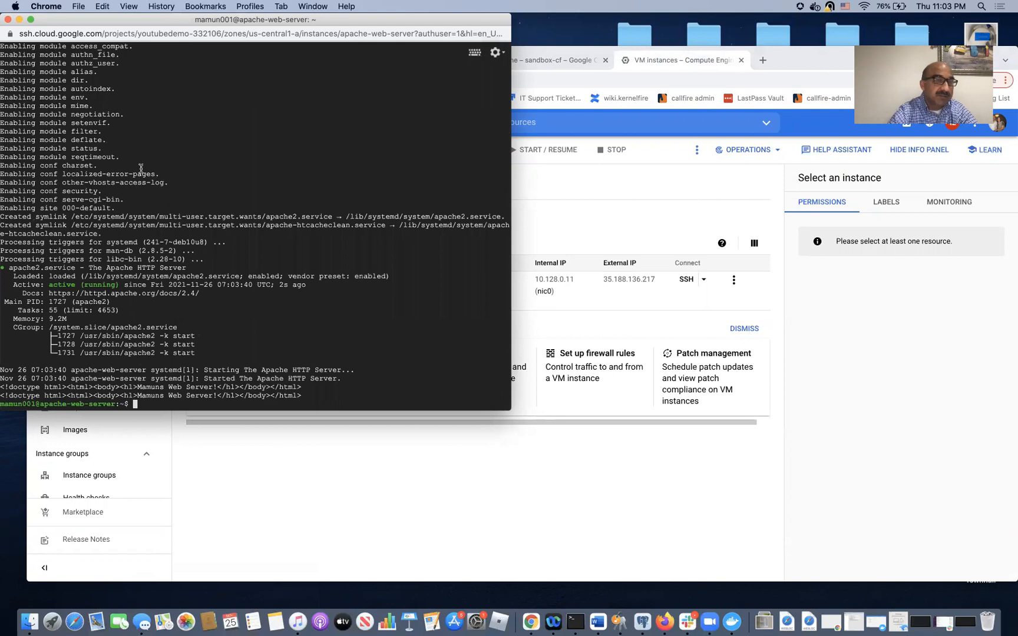
Check the Apache service status and the test page's HTML in the terminal output, and end the SSH session with exit
{"action": "double_click", "coordinate": [52, 285]}
{"action": "left_click_drag", "start_coordinate": [93, 285], "coordinate": [122, 285]}
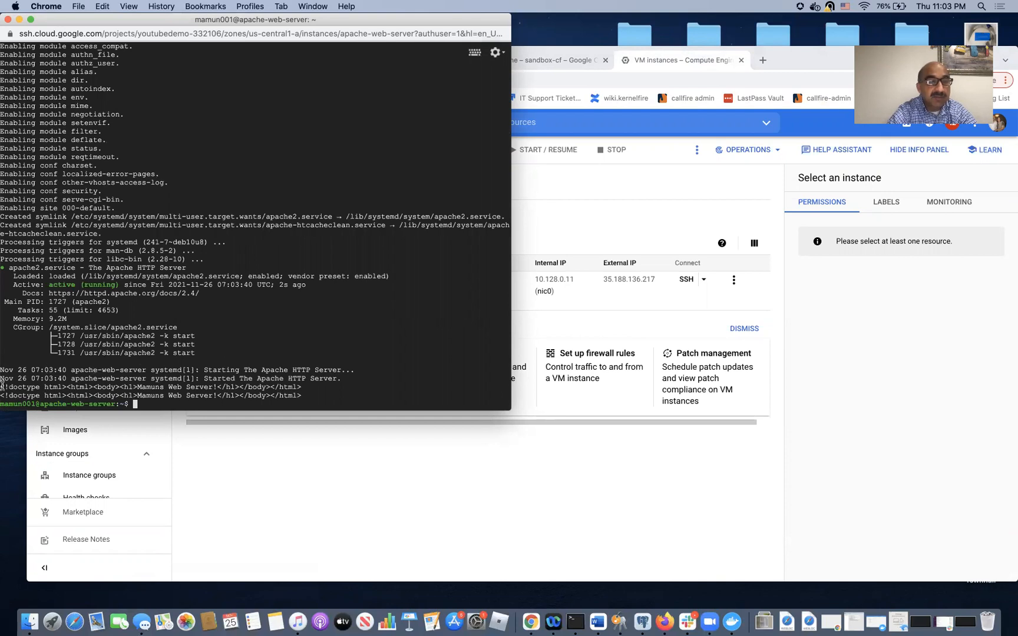
{"action": "left_click_drag", "start_coordinate": [3, 386], "coordinate": [311, 393]}
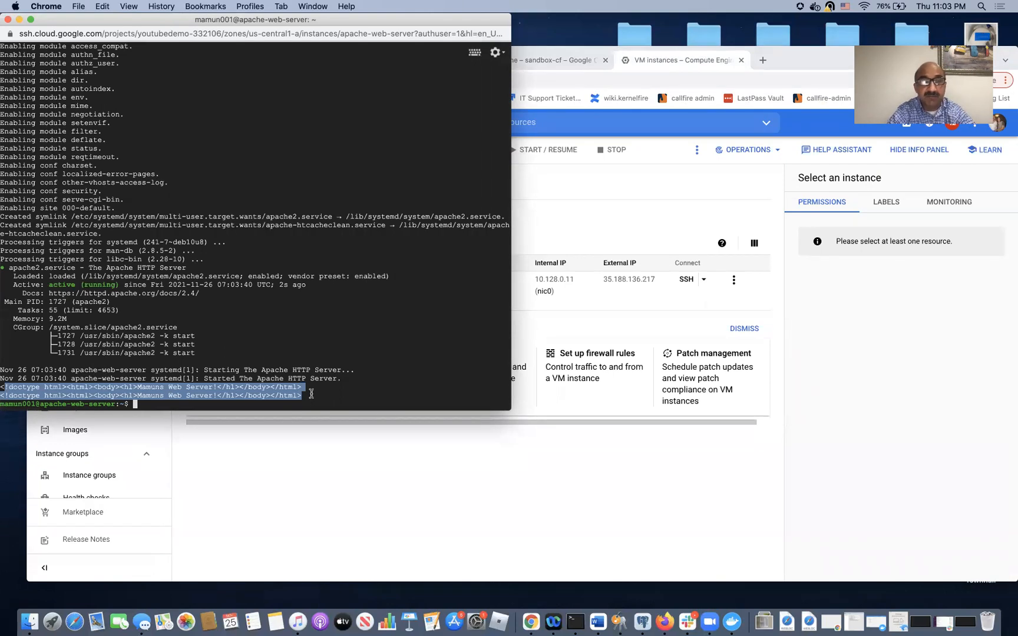
{"action": "left_click", "coordinate": [344, 344]}
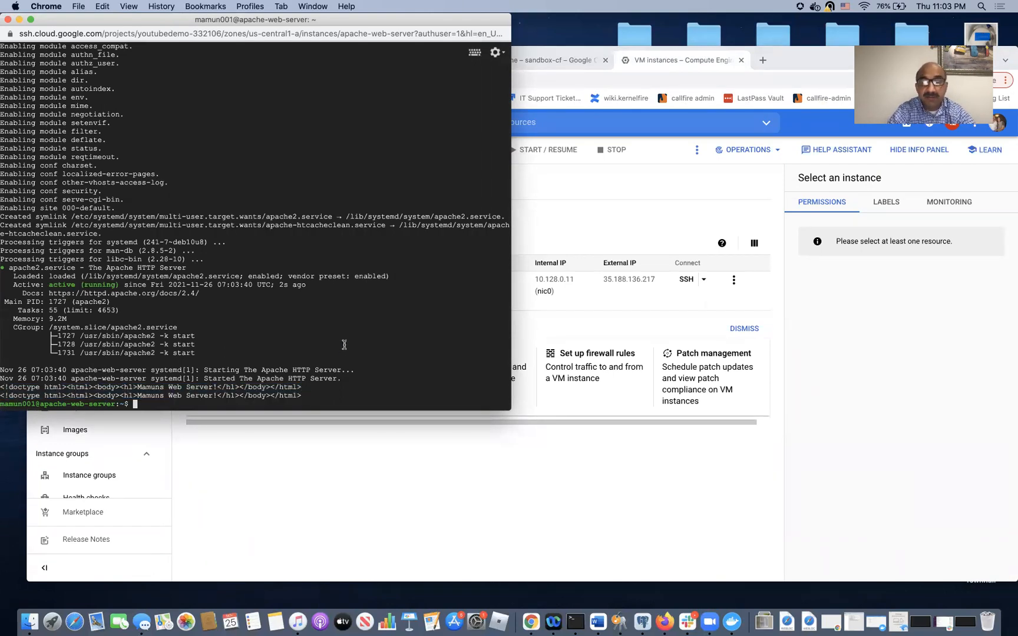
{"action": "type", "text": "exit"}
{"action": "key", "text": "Return"}
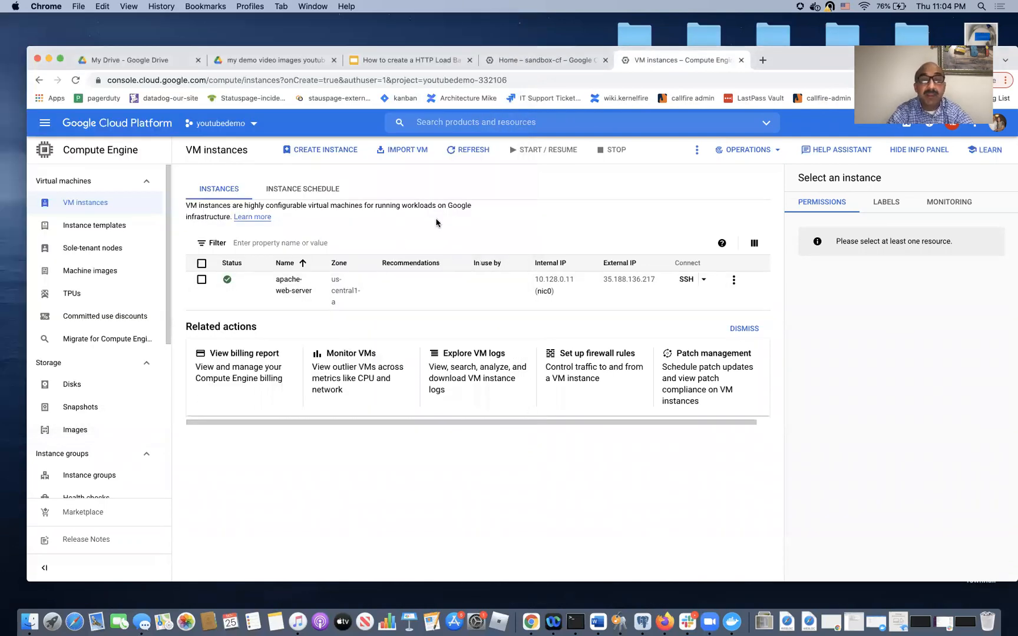
Stop the apache-web-server VM instance and confirm the shutdown
{"action": "left_click", "coordinate": [202, 281]}
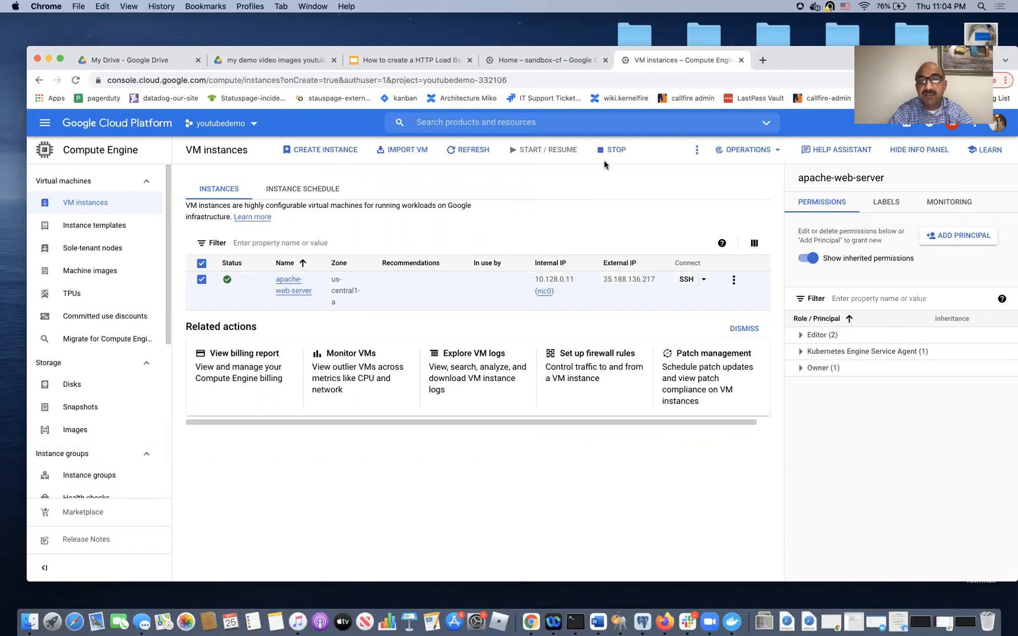
{"action": "left_click", "coordinate": [615, 151]}
{"action": "left_click", "coordinate": [654, 394]}
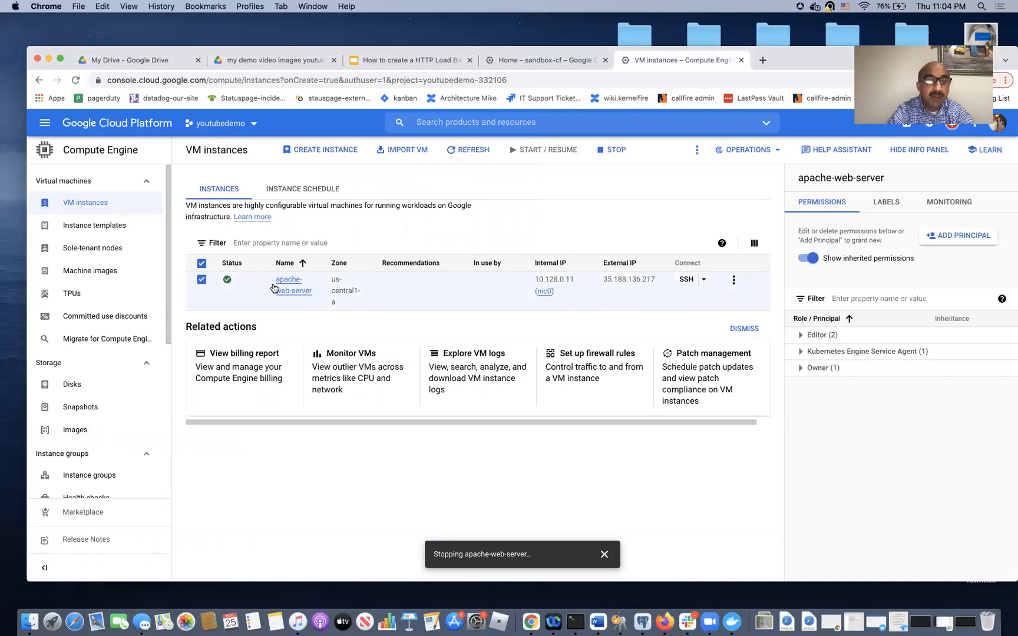
Open the image creation form for the apache-web-server disk from the Compute Engine disks list
{"action": "left_click", "coordinate": [87, 388]}
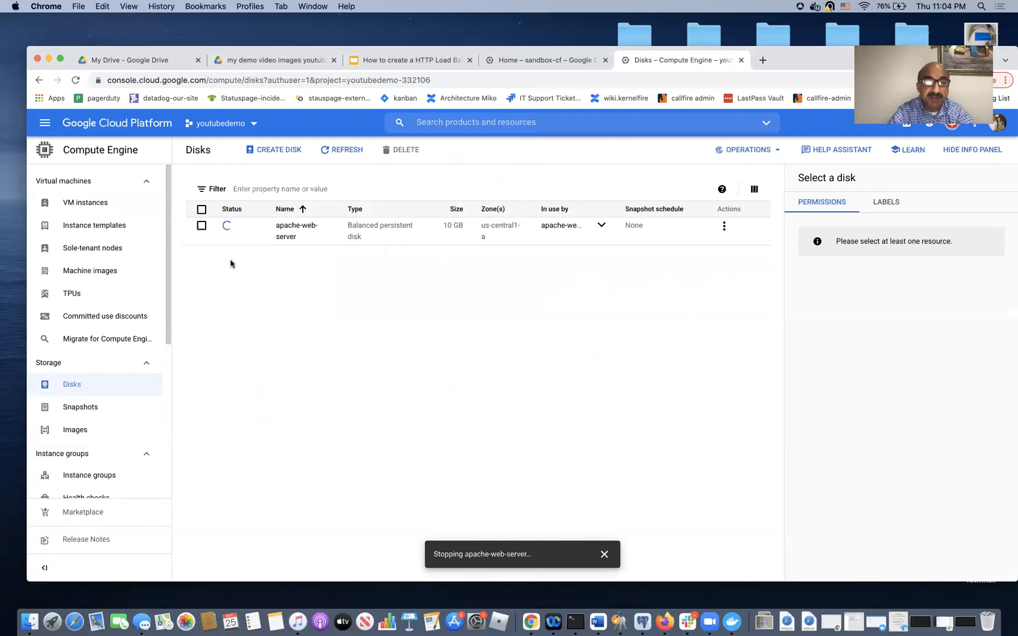
{"action": "left_click", "coordinate": [201, 228]}
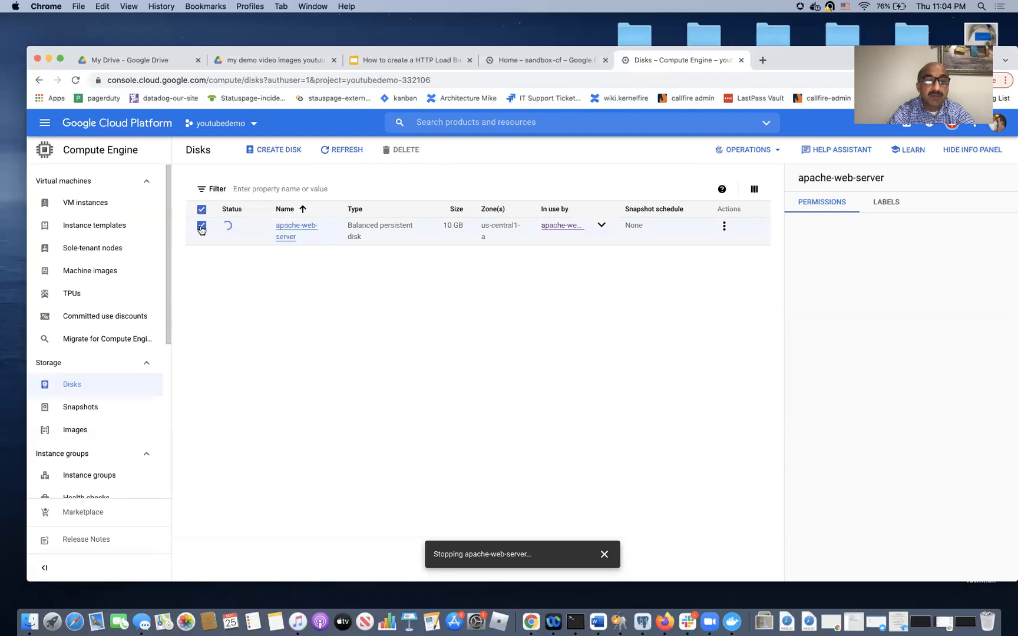
{"action": "left_click", "coordinate": [724, 227]}
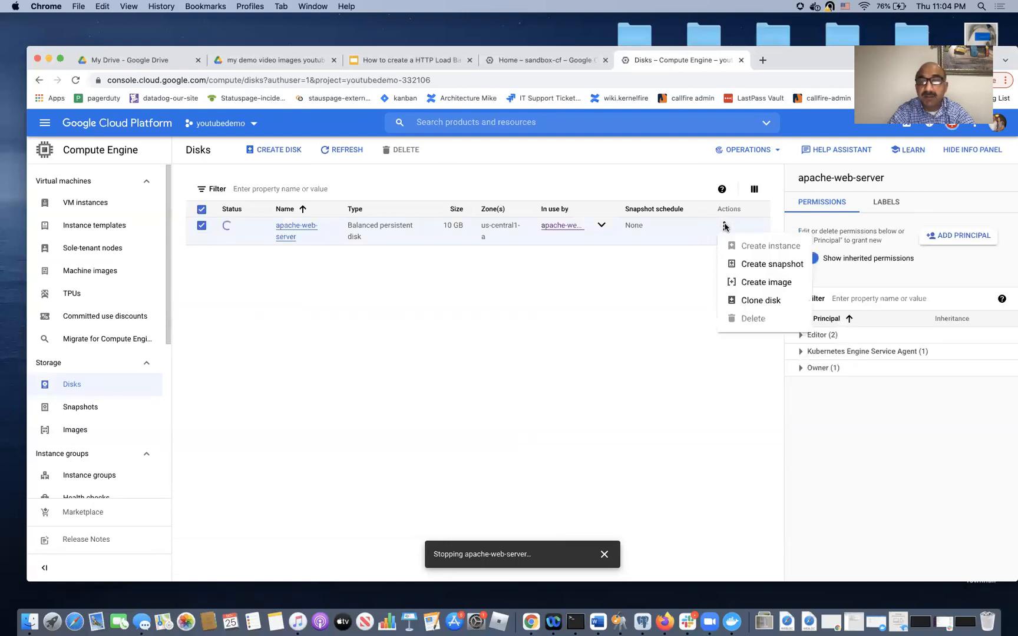
{"action": "left_click", "coordinate": [757, 283]}
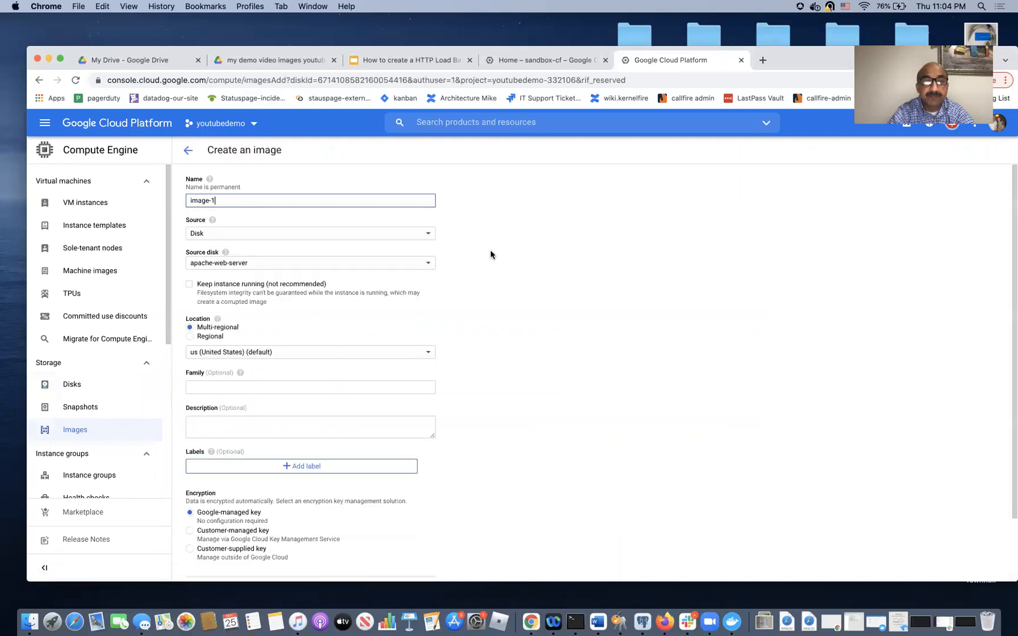
Try to create an image named apache-web-server from the disk, keeping the default multi-regional us location and Google-managed encryption key
{"action": "key", "text": "BackSpace"}
{"action": "key", "text": "BackSpace"}
{"action": "key", "text": "BackSpace"}
{"action": "key", "text": "BackSpace"}
{"action": "key", "text": "BackSpace"}
{"action": "key", "text": "BackSpace"}
{"action": "key", "text": "BackSpace"}
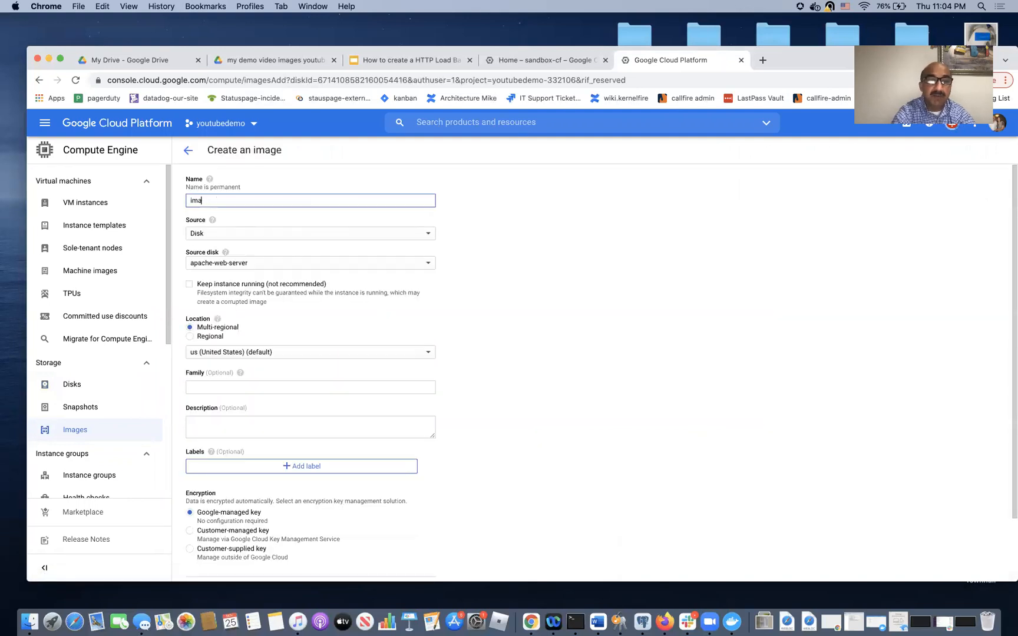
{"action": "type", "text": "a"}
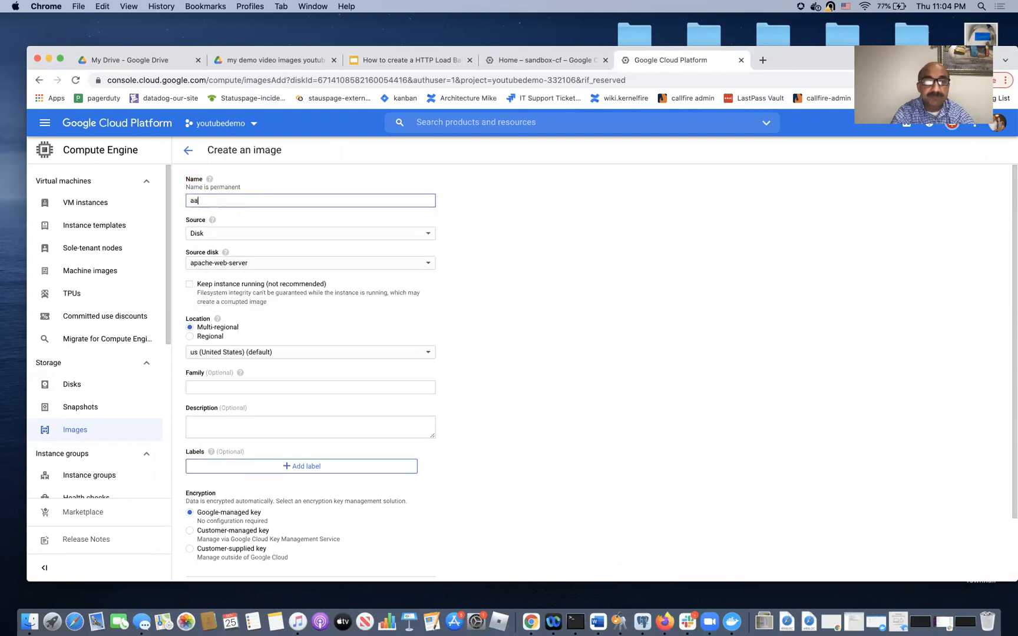
{"action": "type", "text": "pache-web-server"}
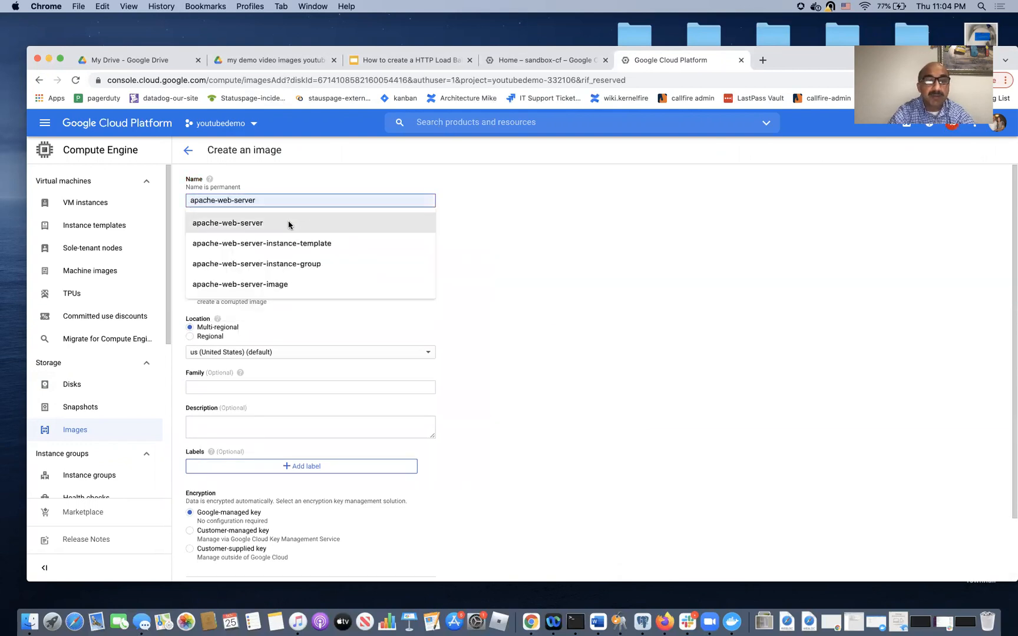
{"action": "left_click", "coordinate": [288, 223]}
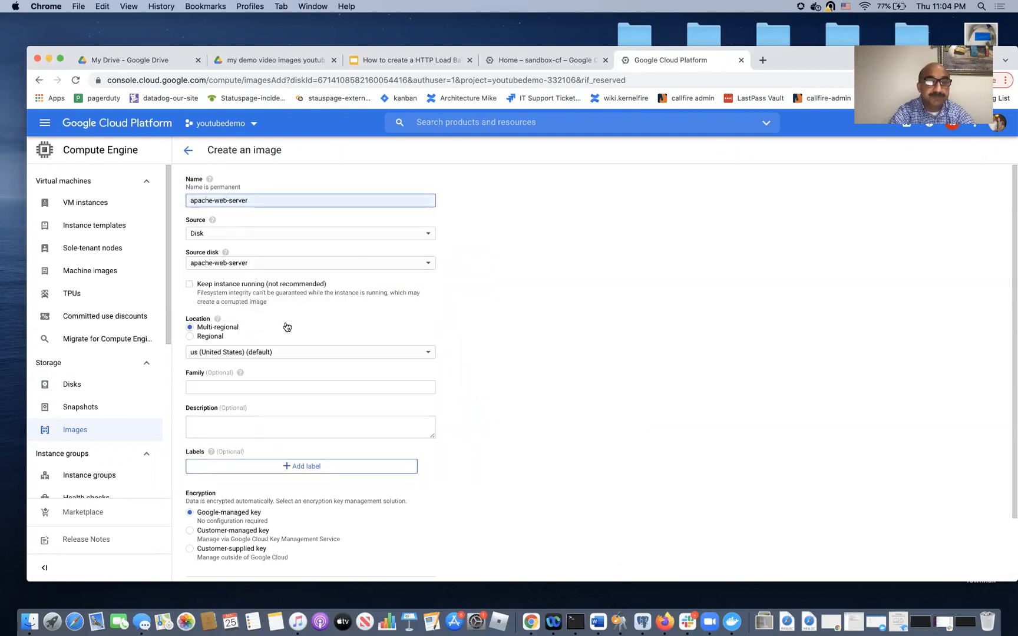
{"action": "scroll", "coordinate": [287, 327], "scroll_direction": "down", "scroll_amount": 3}
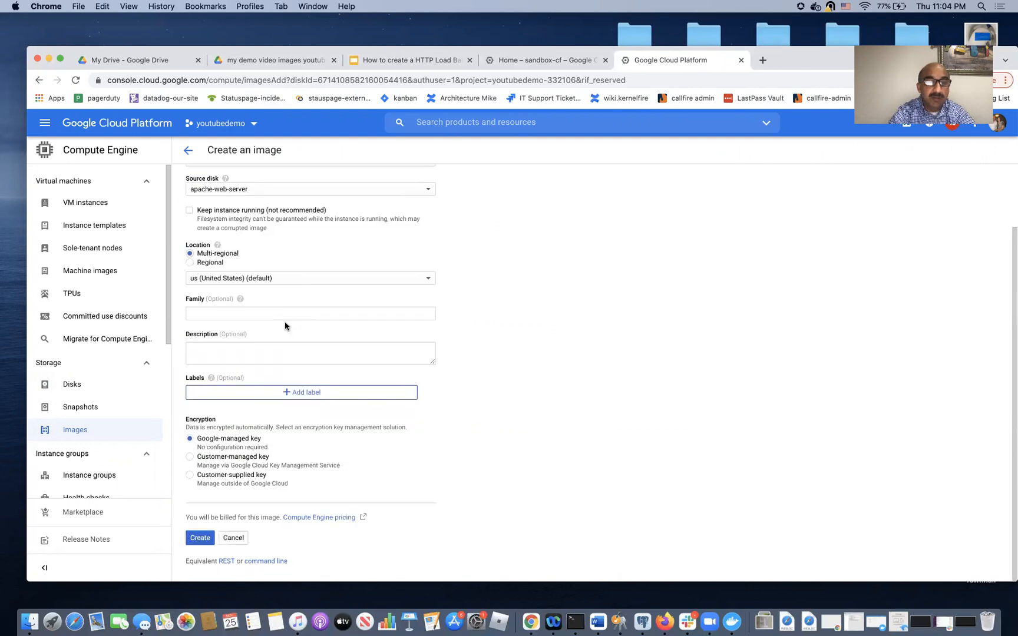
{"action": "left_click", "coordinate": [201, 537]}
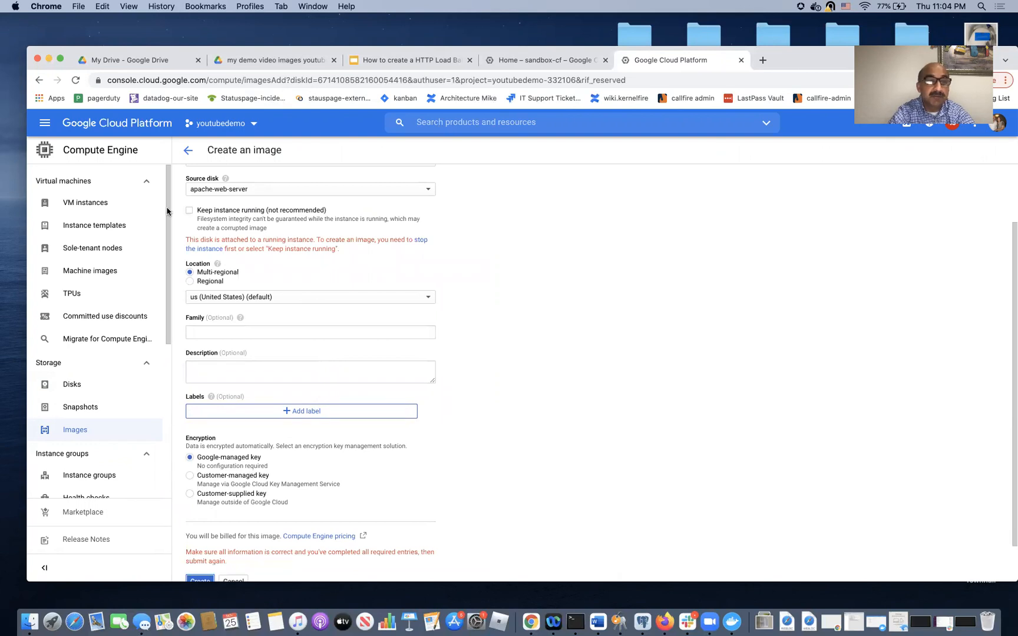
Search for gce, open the Compute Engine VM instances list and check whether the apache-web-server instance has stopped
{"action": "left_click", "coordinate": [422, 122]}
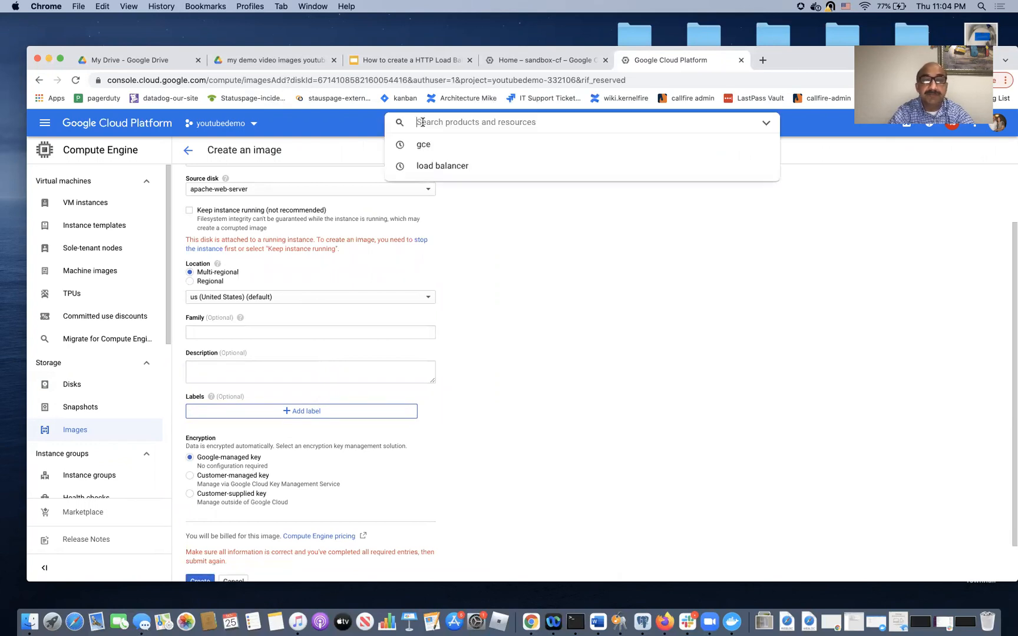
{"action": "left_click", "coordinate": [424, 144]}
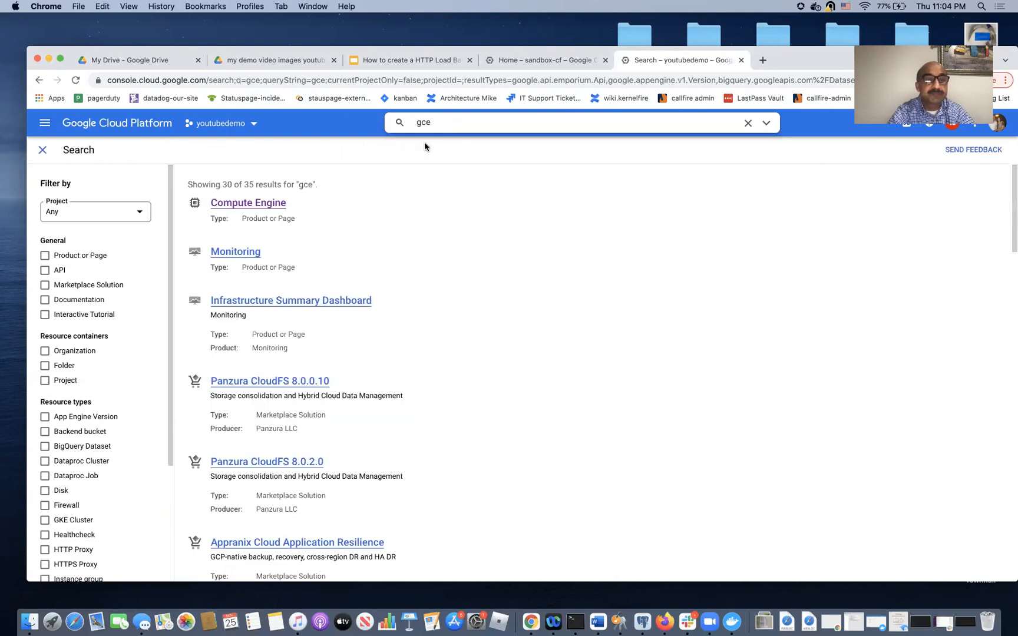
{"action": "left_click", "coordinate": [274, 205]}
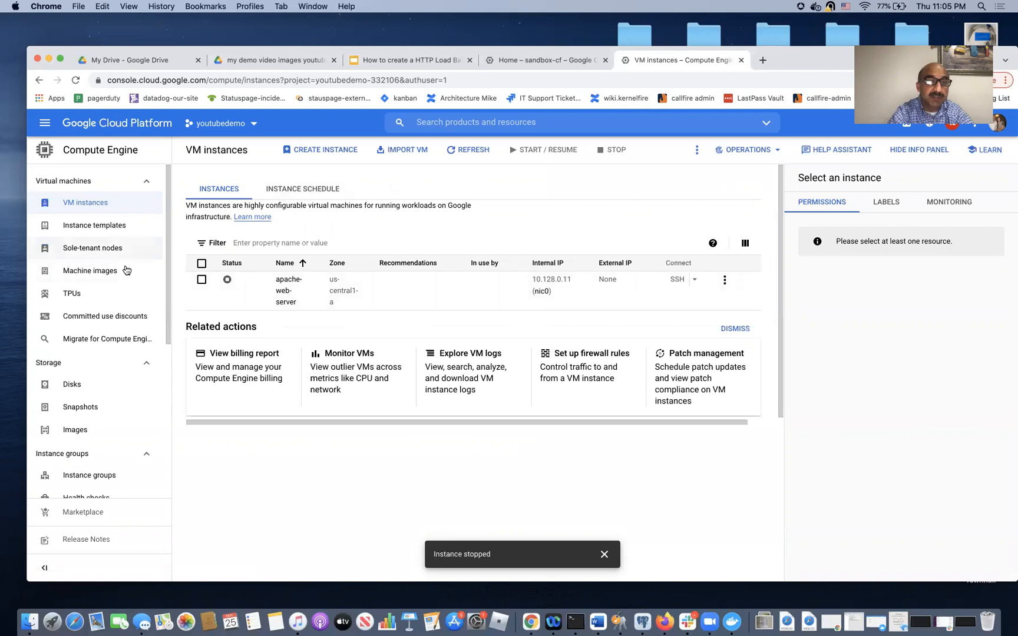
Start a new image from the apache-web-server disk in the Compute Engine disks list
{"action": "left_click", "coordinate": [73, 385]}
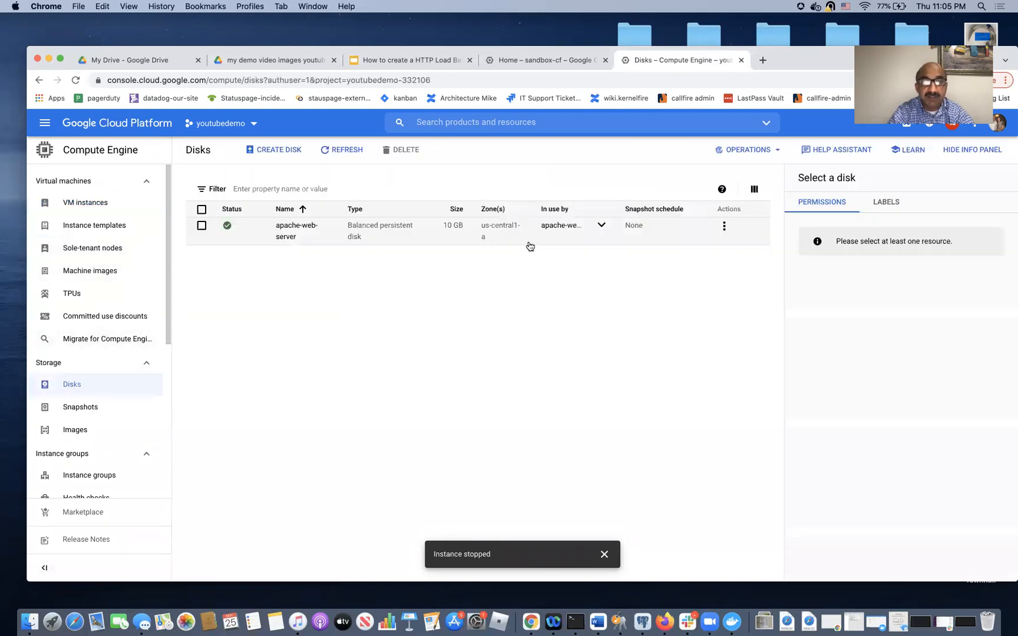
{"action": "left_click", "coordinate": [724, 225]}
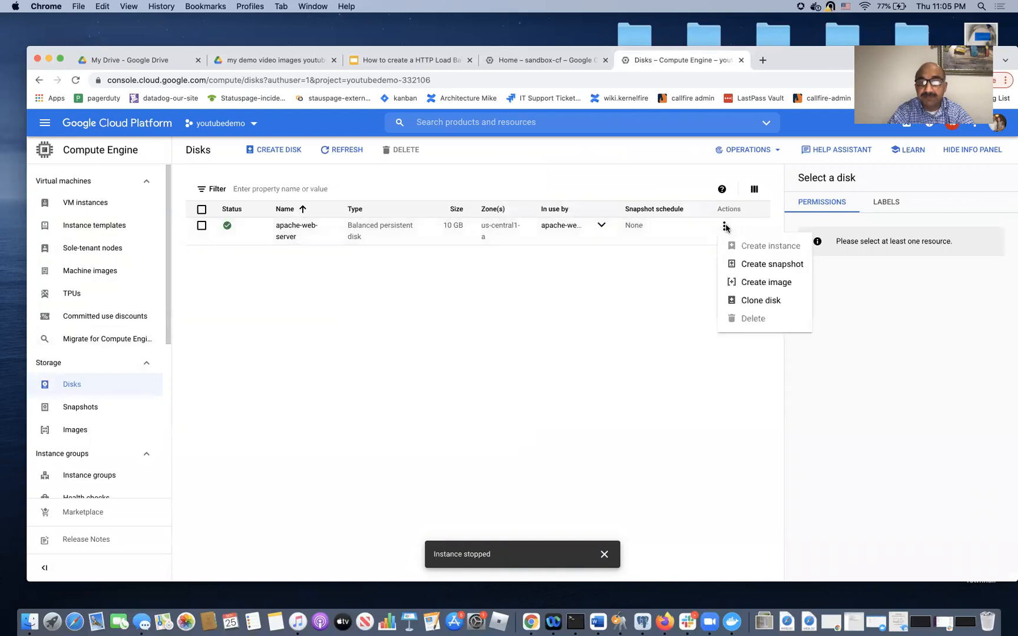
{"action": "left_click", "coordinate": [758, 285]}
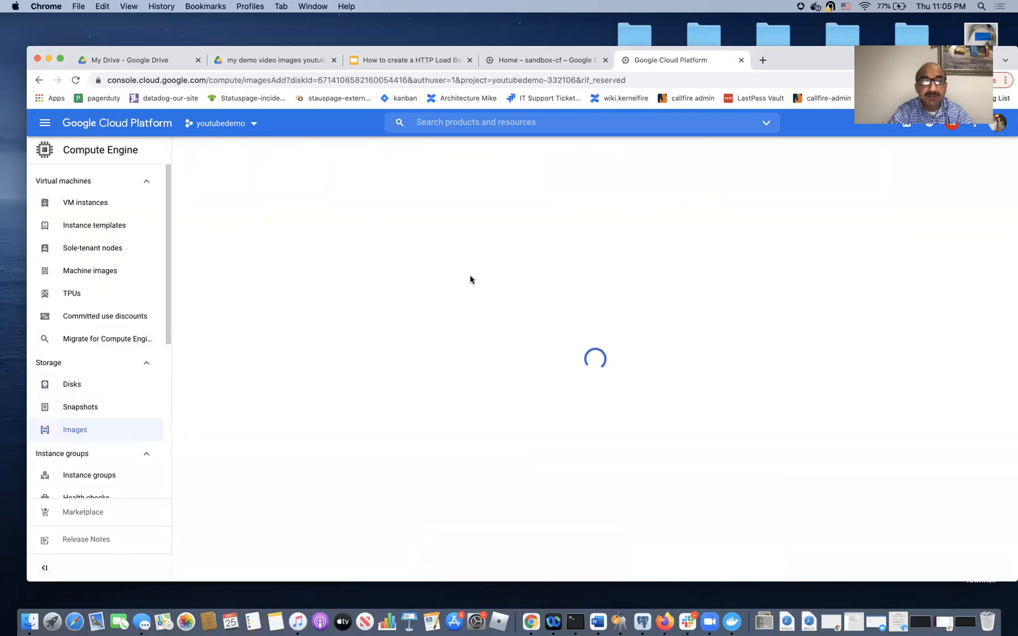
Name the image apache-web-server-image, create it with the default location and encryption, and refresh the images list
{"action": "key", "text": "BackSpace"}
{"action": "key", "text": "BackSpace"}
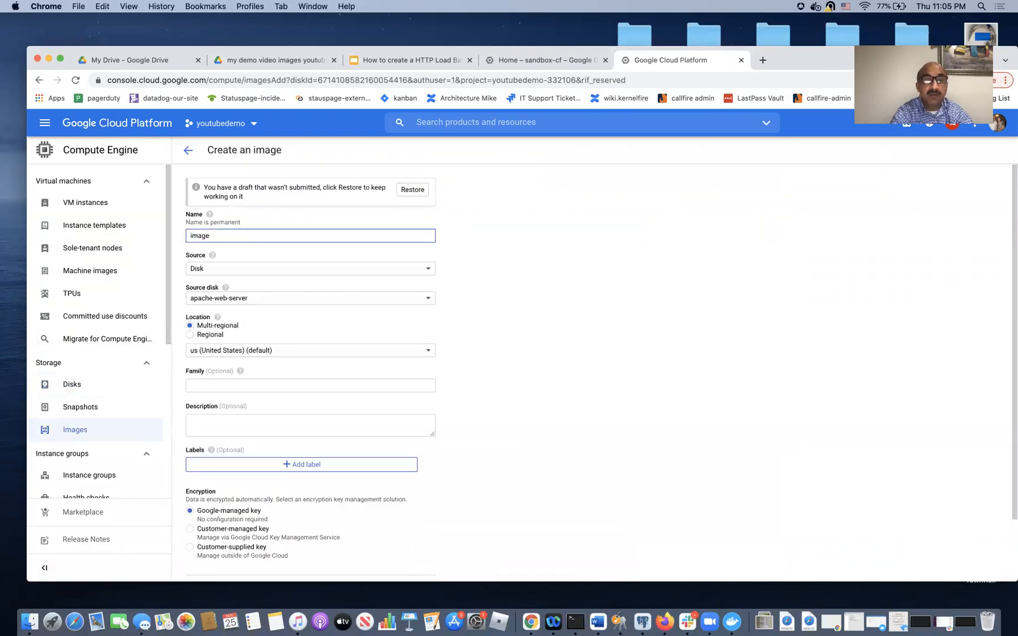
{"action": "key", "text": "BackSpace"}
{"action": "key", "text": "BackSpace"}
{"action": "type", "text": "apache-web-server"}
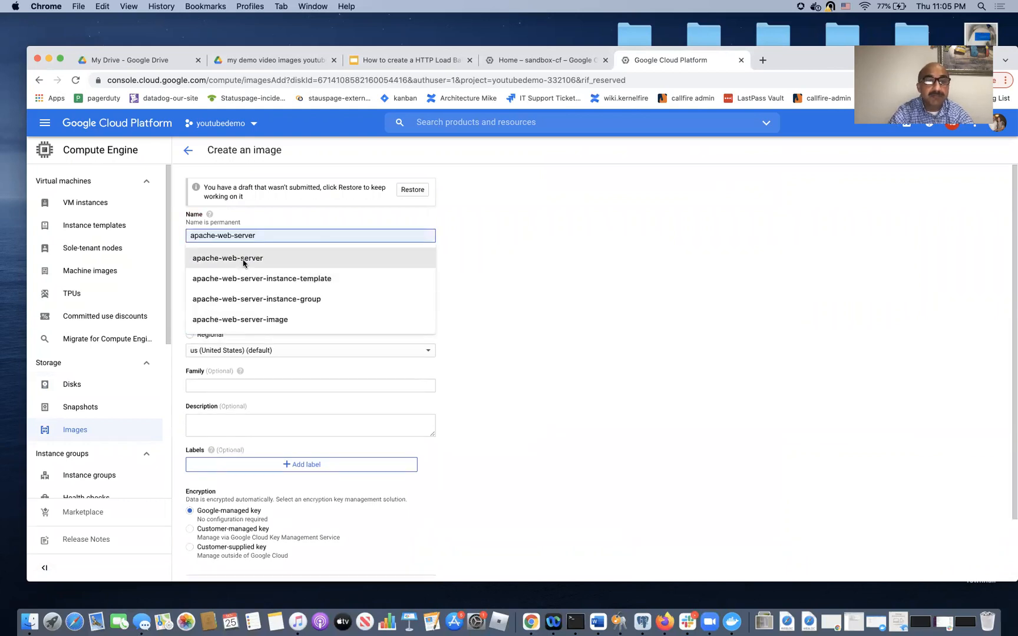
{"action": "left_click", "coordinate": [243, 260]}
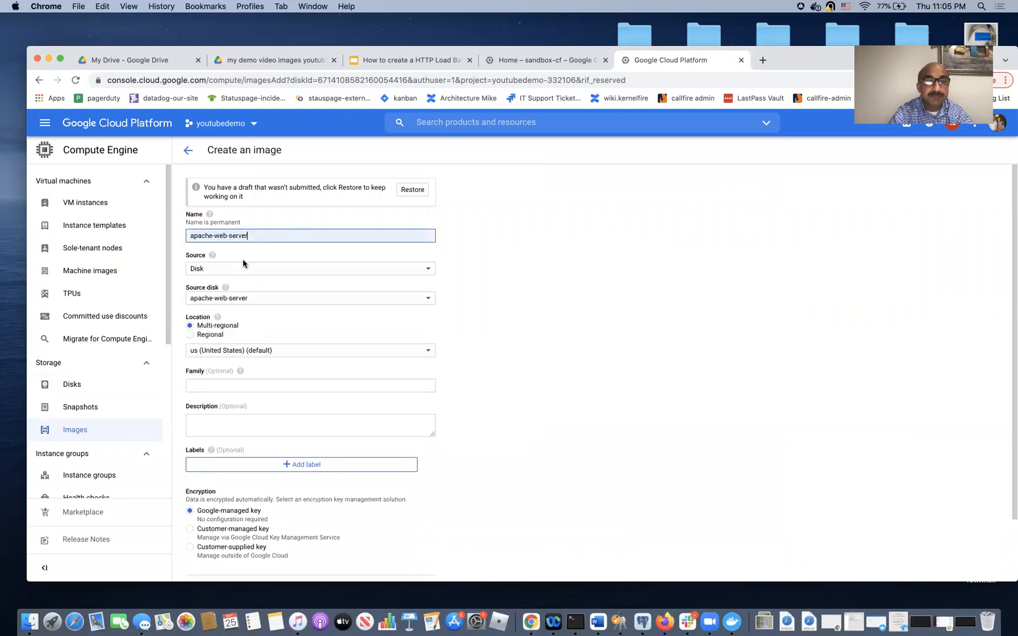
{"action": "type", "text": "ge"}
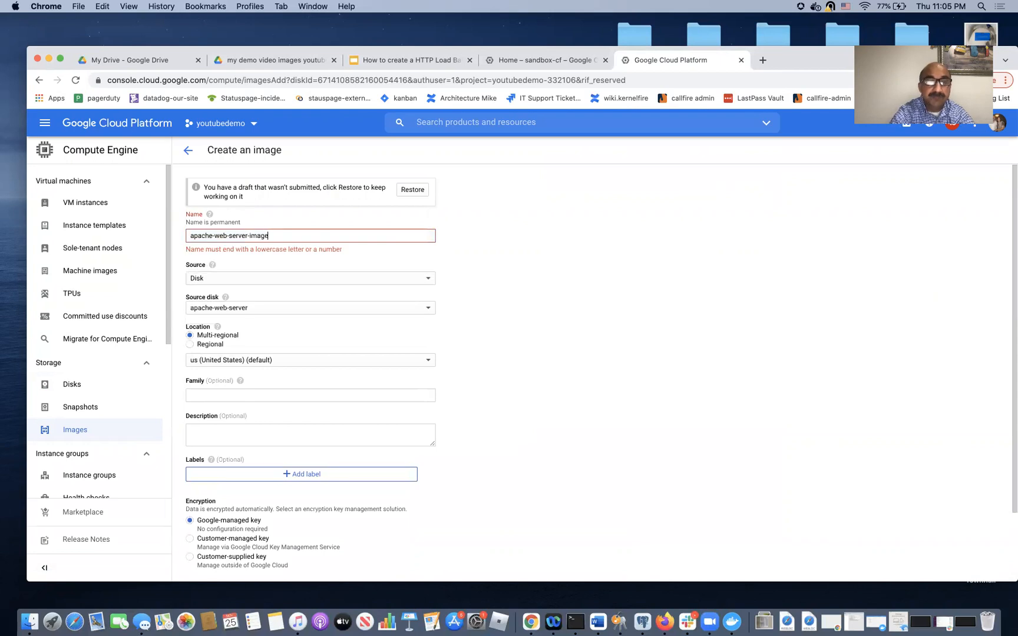
{"action": "scroll", "coordinate": [484, 298], "scroll_direction": "down", "scroll_amount": 1}
{"action": "scroll", "coordinate": [483, 298], "scroll_direction": "down", "scroll_amount": 1}
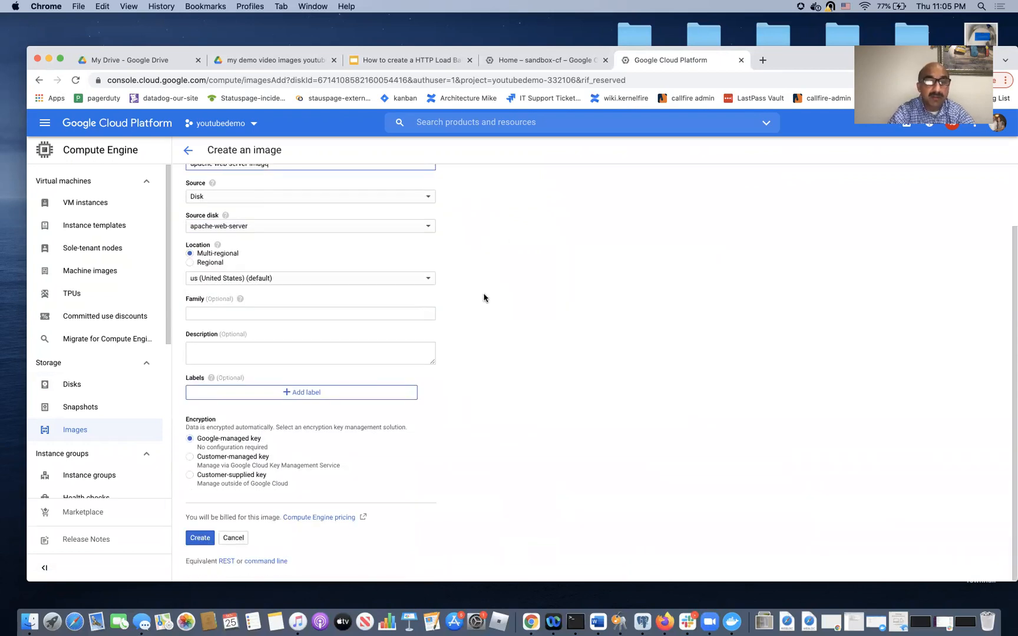
{"action": "left_click", "coordinate": [198, 539]}
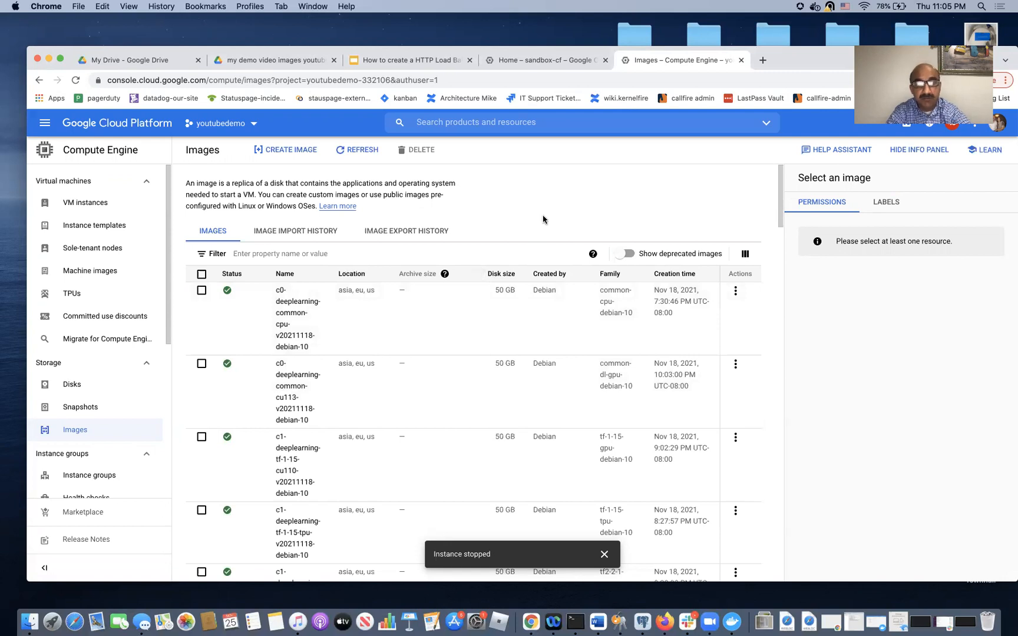
{"action": "key", "text": "super+r"}
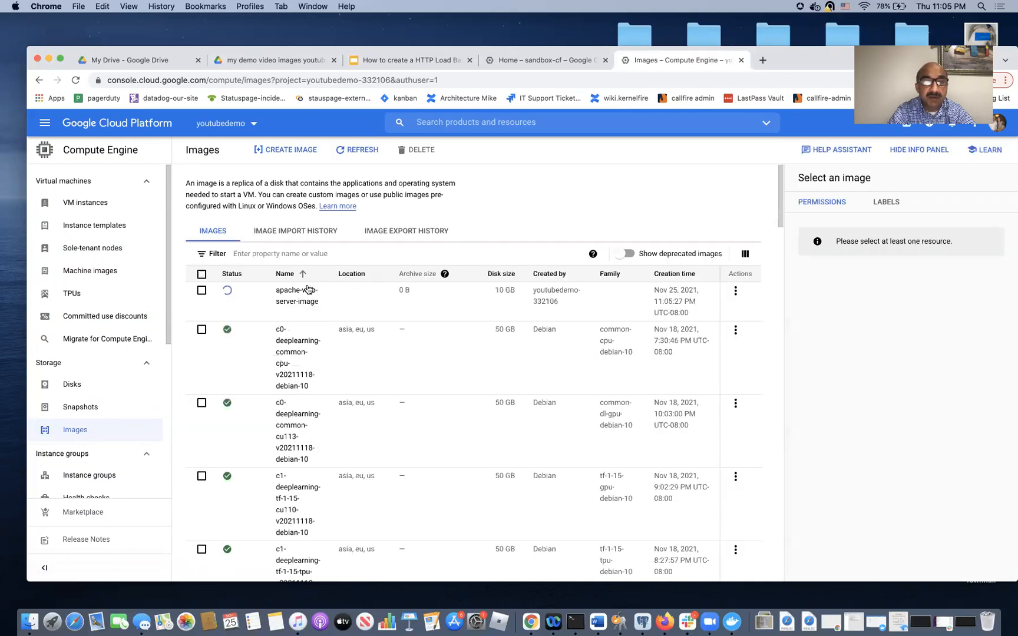
Review the 9 Steps slide in the load balancer presentation and return to the Compute Engine images list
{"action": "left_click", "coordinate": [426, 61]}
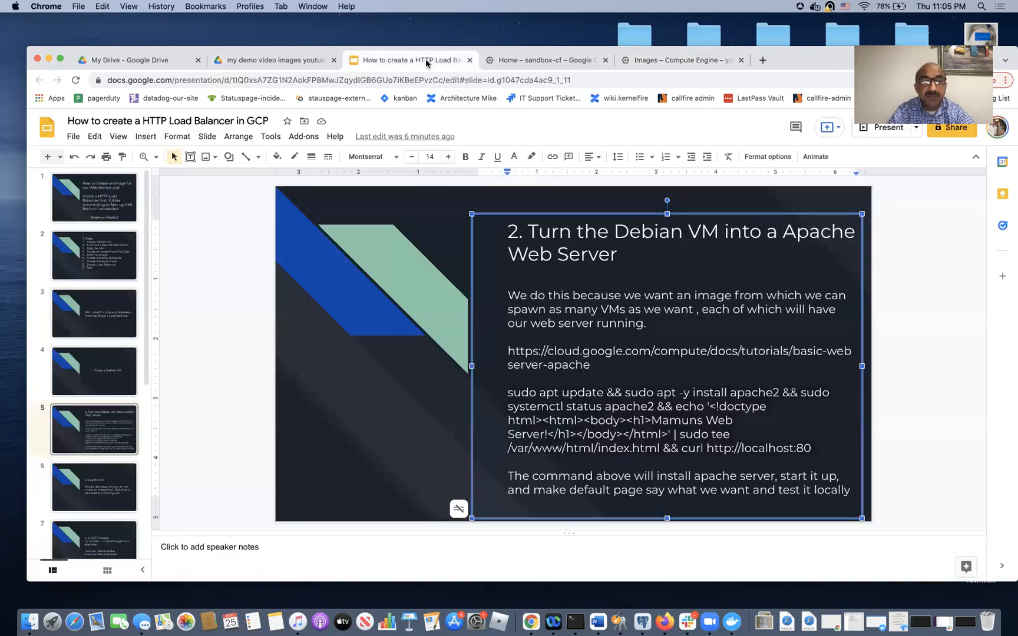
{"action": "left_click", "coordinate": [101, 380]}
{"action": "left_click", "coordinate": [102, 263]}
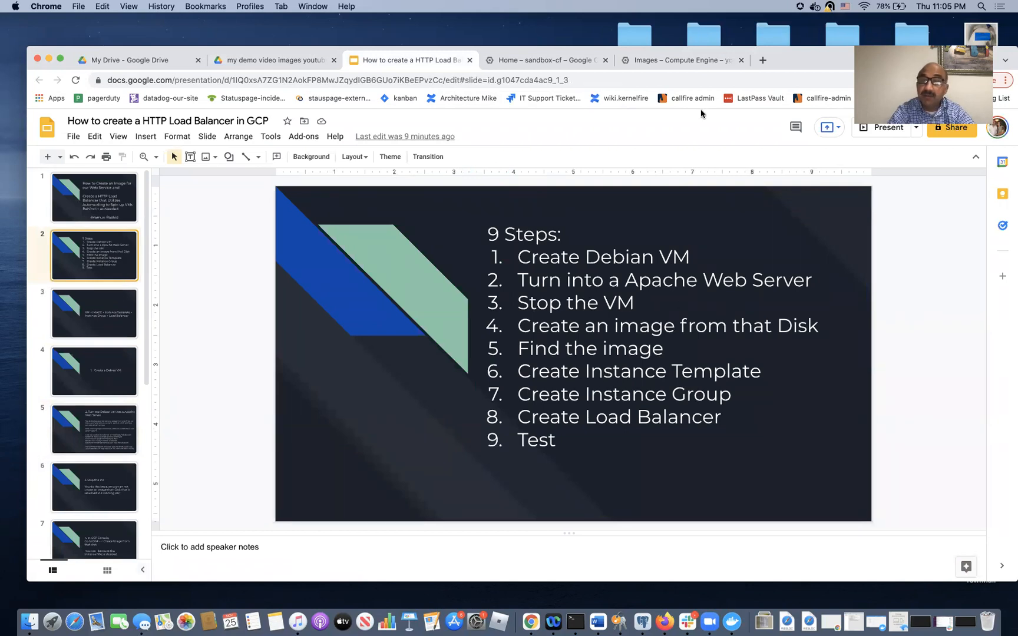
{"action": "left_click", "coordinate": [685, 62]}
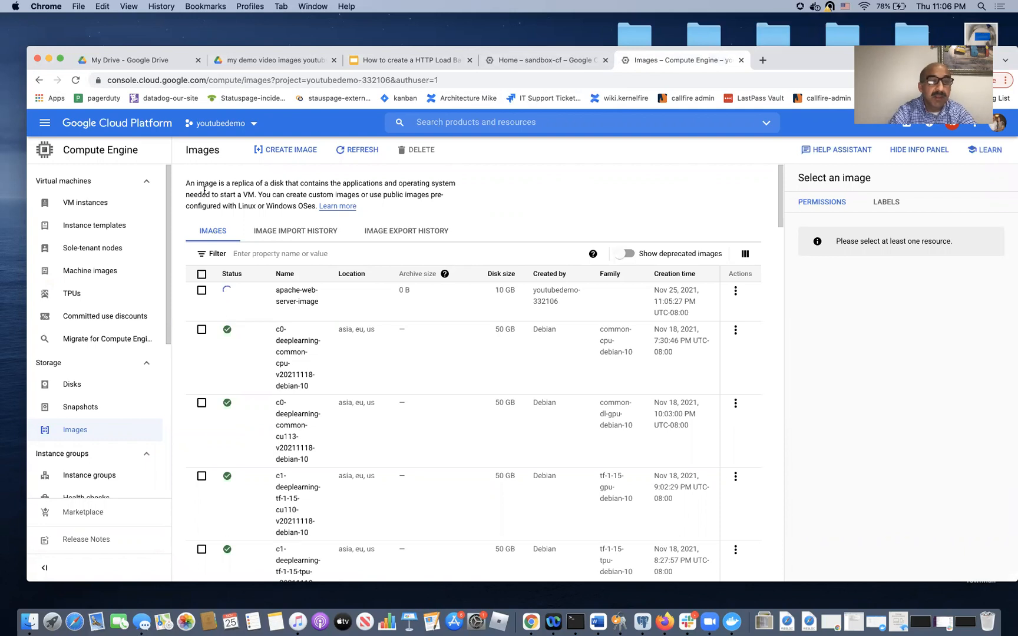
Start a new instance template in Compute Engine and name it apache-web-server-instance-template
{"action": "left_click", "coordinate": [117, 232]}
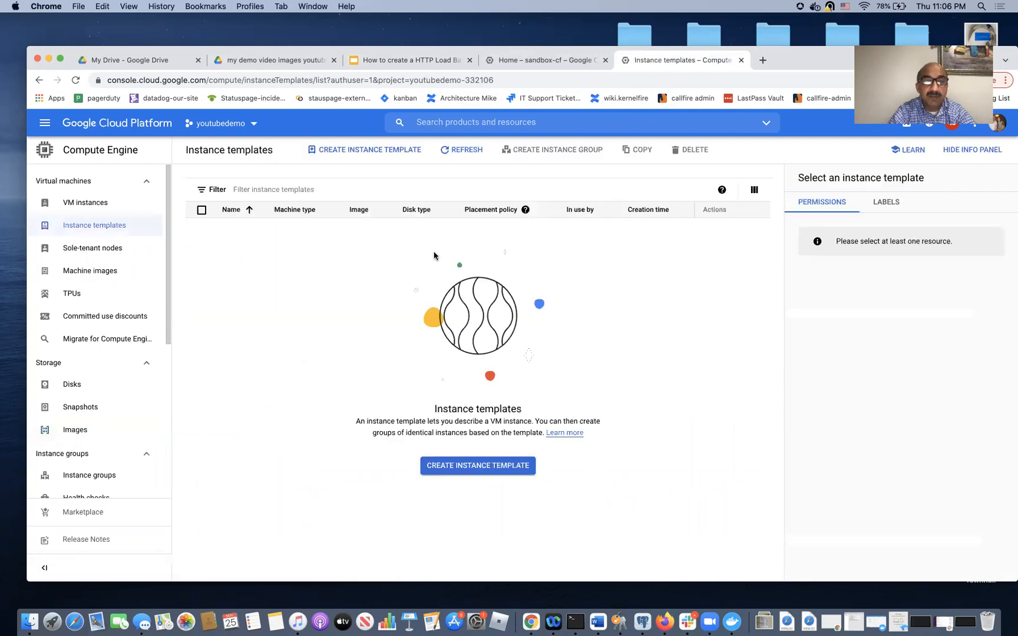
{"action": "left_click", "coordinate": [489, 466]}
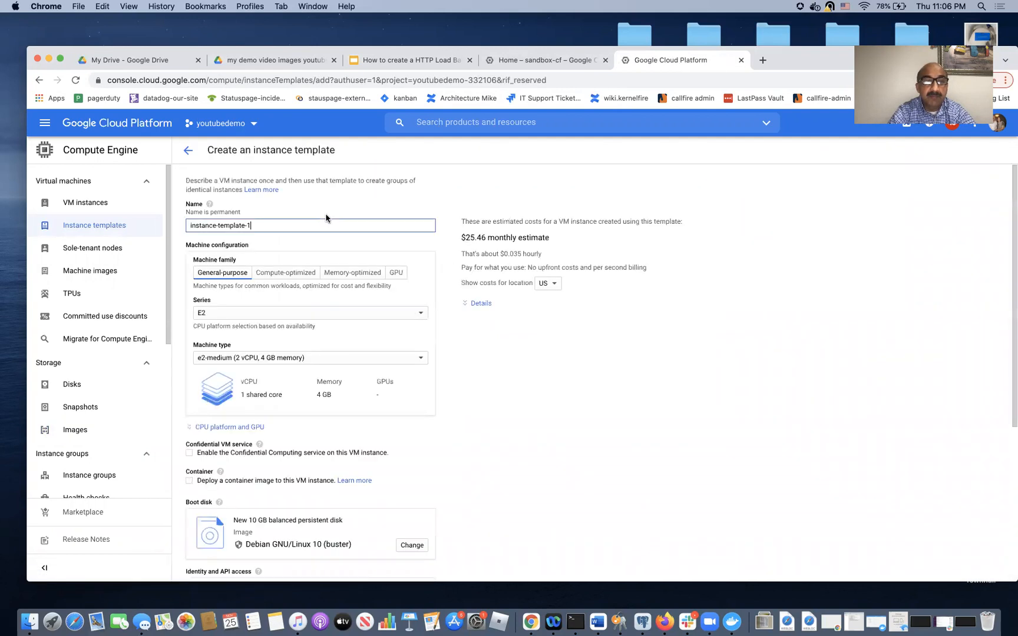
{"action": "left_click_drag", "start_coordinate": [280, 225], "coordinate": [177, 222]}
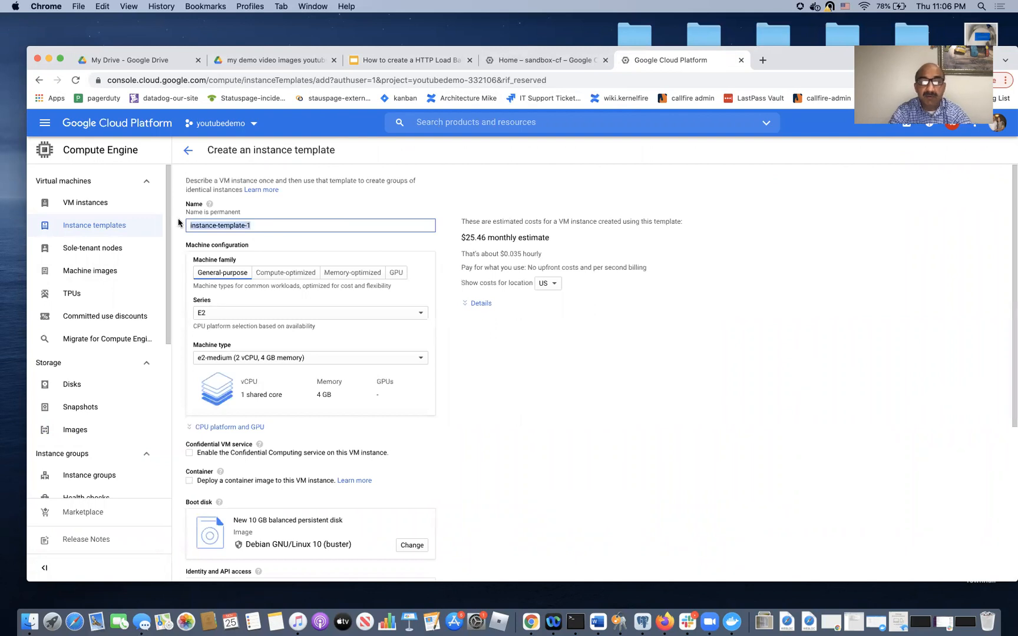
{"action": "type", "text": "apache-web-server-"}
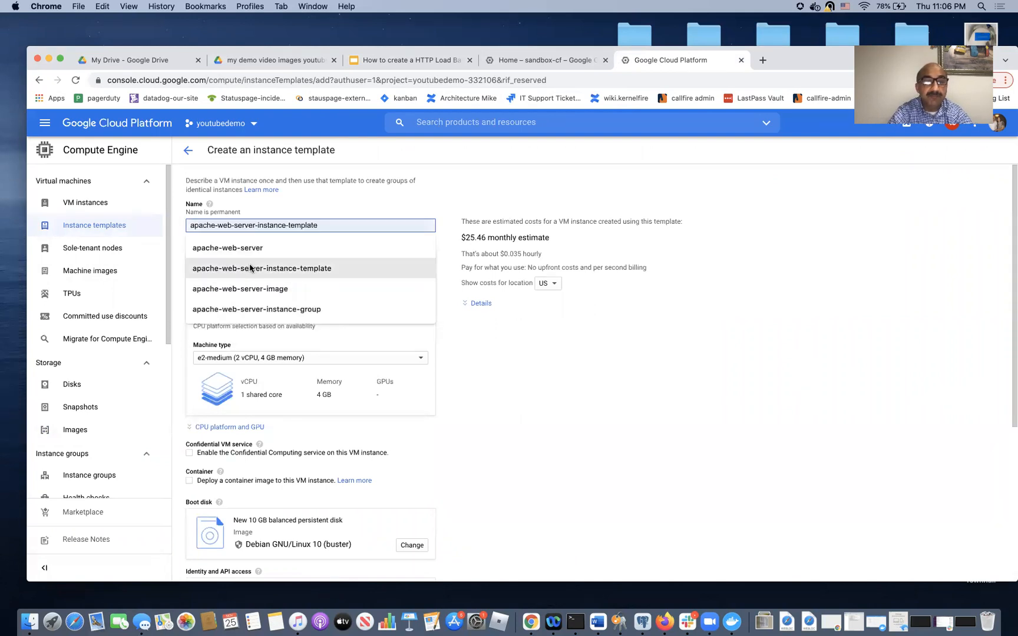
{"action": "left_click", "coordinate": [251, 269]}
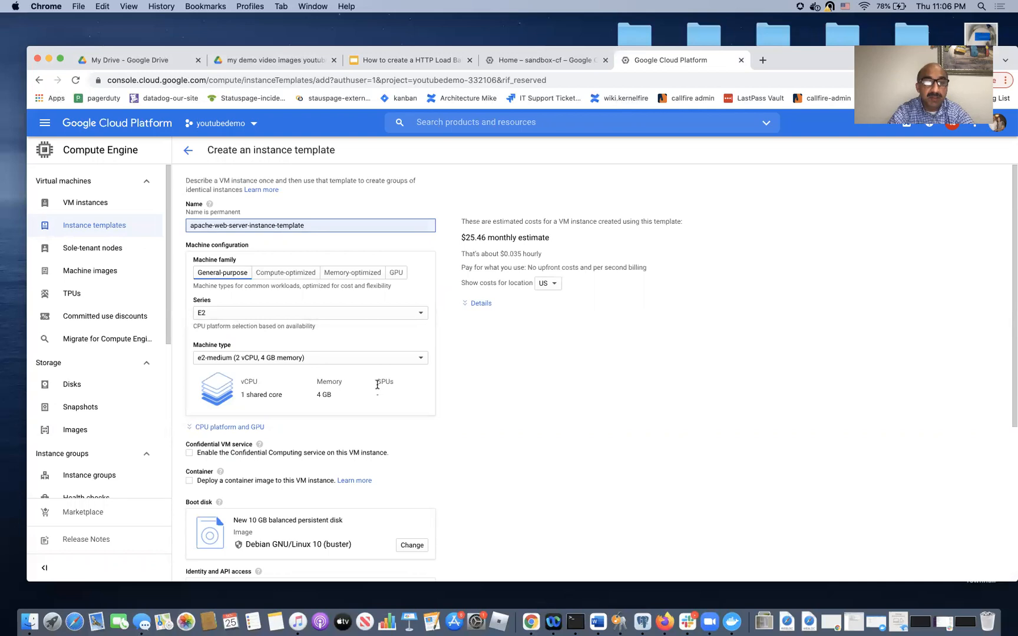
Set the template's boot disk to the custom image apache-web-server-image from the youtubedemo project, keeping the 10 GB balanced persistent disk
{"action": "scroll", "coordinate": [378, 384], "scroll_direction": "down", "scroll_amount": 5}
{"action": "left_click", "coordinate": [412, 413]}
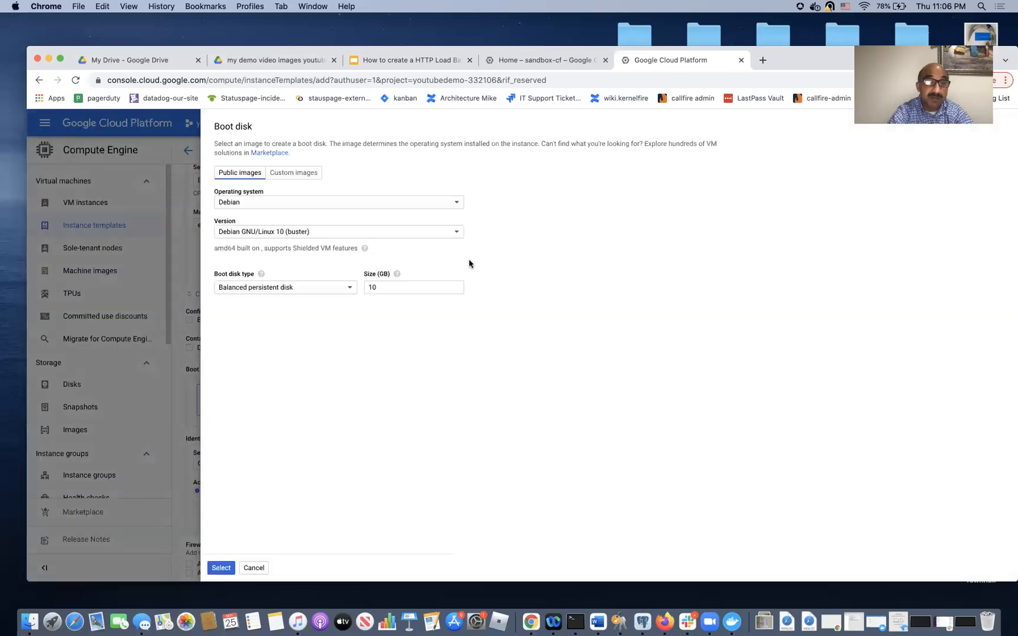
{"action": "left_click", "coordinate": [310, 173]}
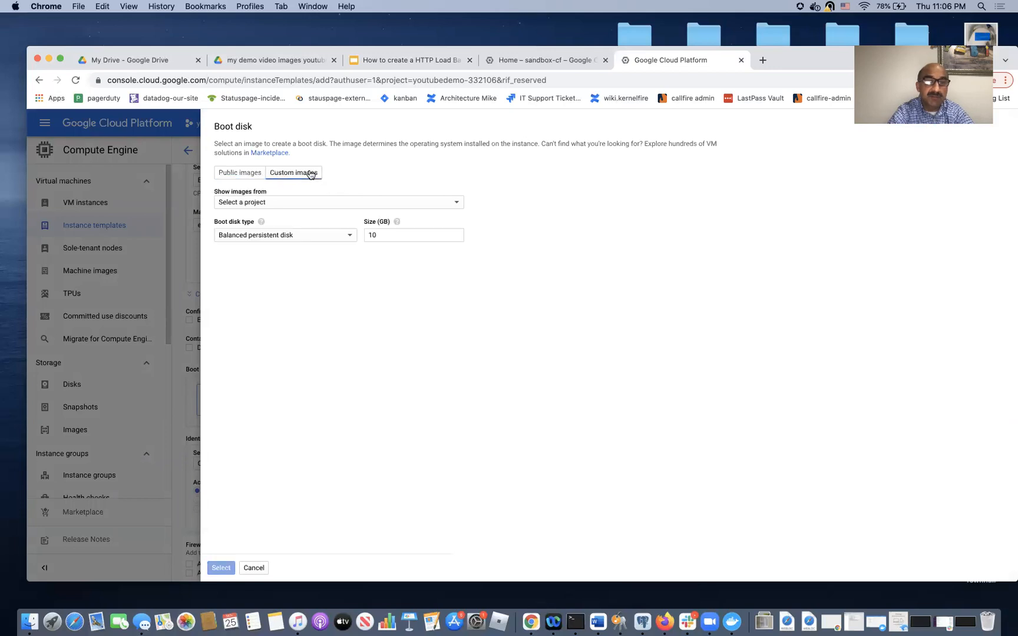
{"action": "left_click", "coordinate": [309, 204]}
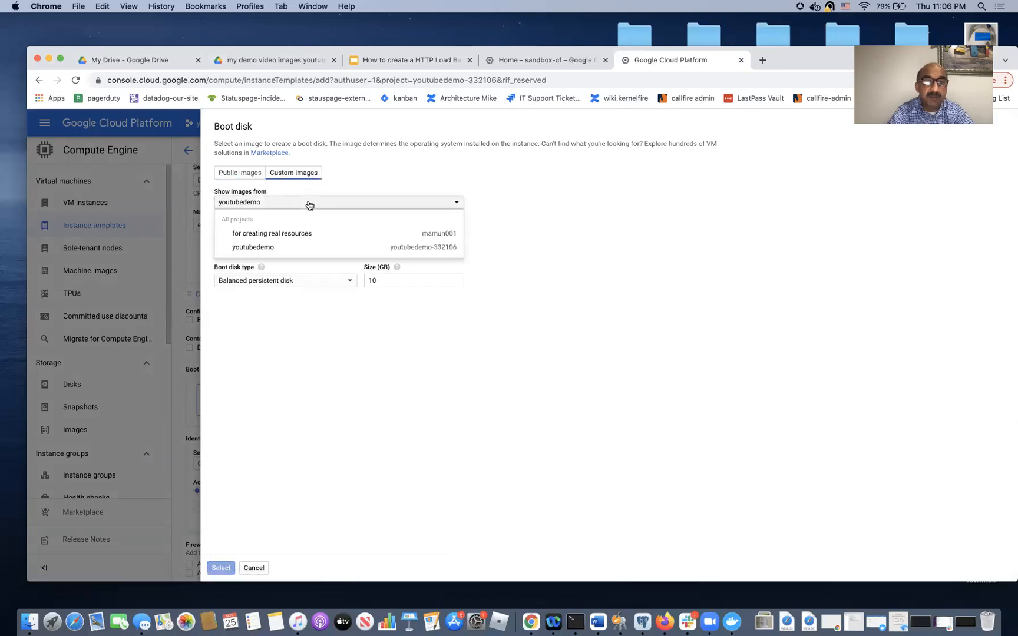
{"action": "left_click", "coordinate": [549, 224]}
{"action": "left_click", "coordinate": [398, 250]}
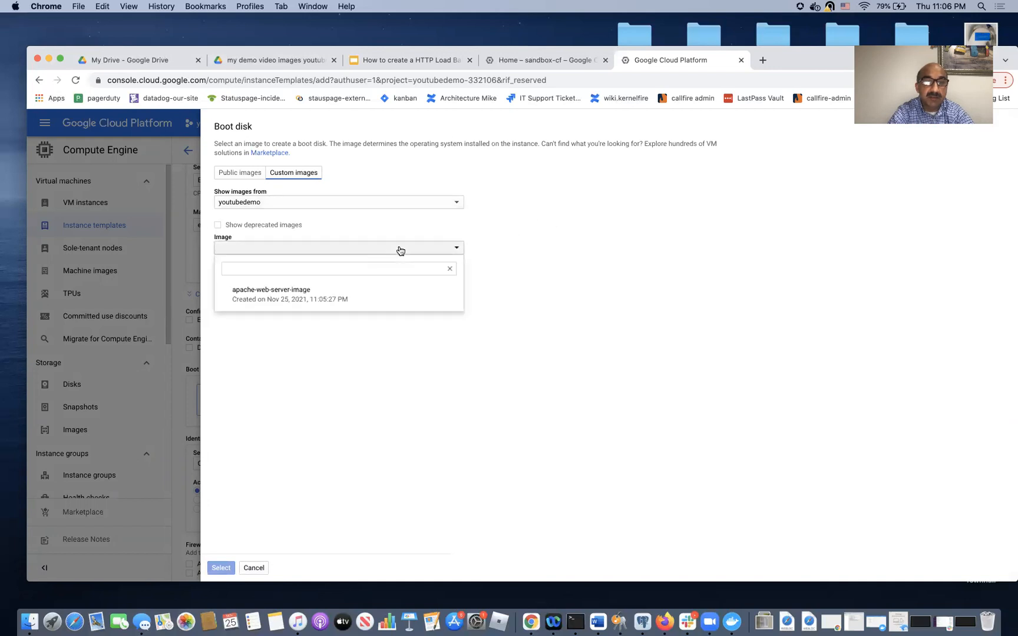
{"action": "left_click", "coordinate": [349, 299]}
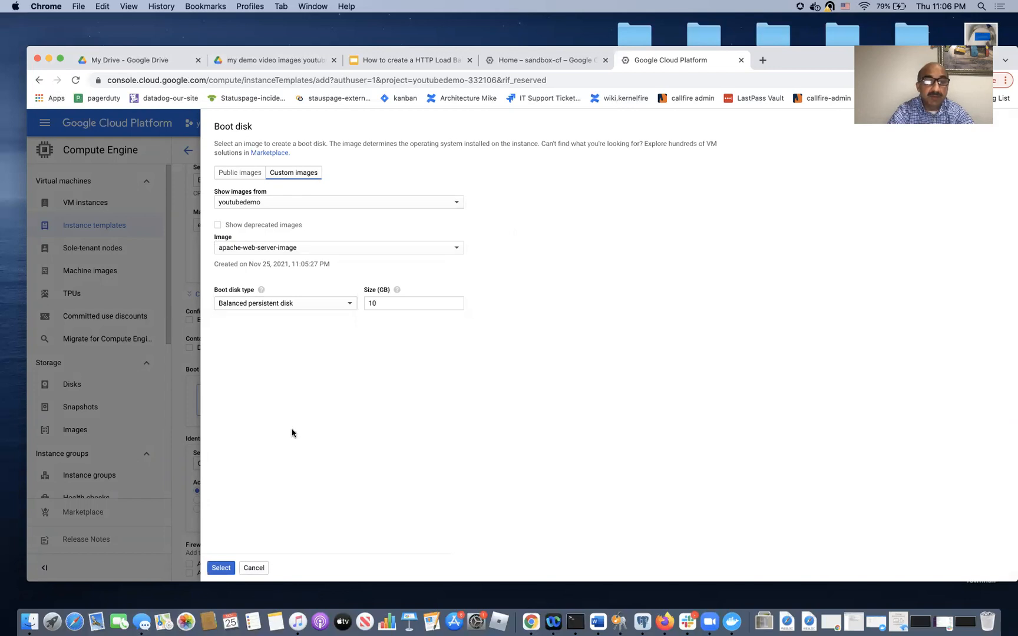
{"action": "left_click", "coordinate": [222, 564]}
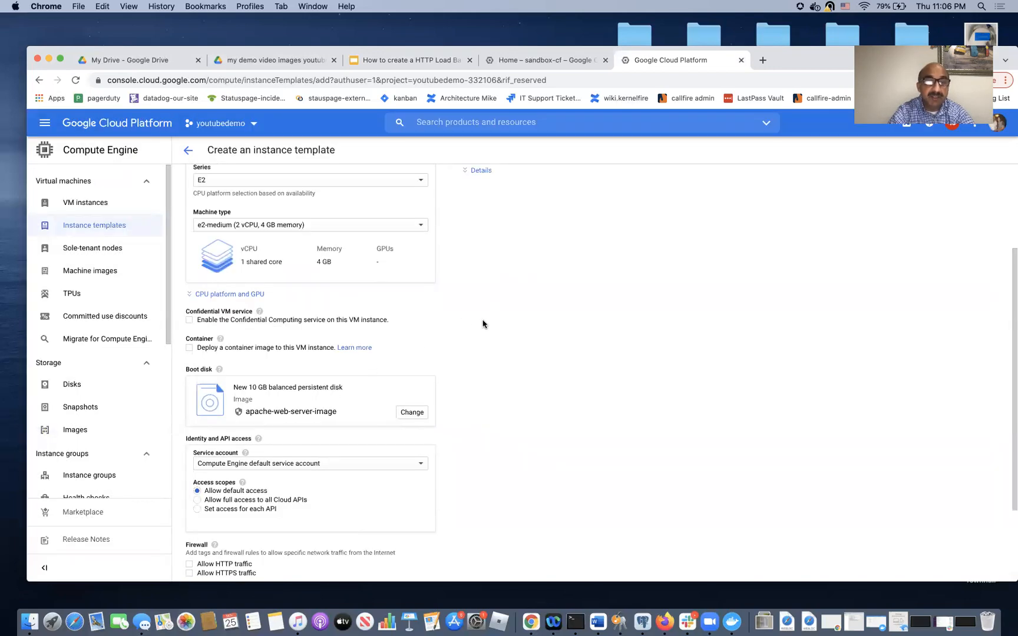
Allow HTTP and HTTPS traffic in the template's firewall settings and create the instance template
{"action": "scroll", "coordinate": [482, 323], "scroll_direction": "down", "scroll_amount": 5}
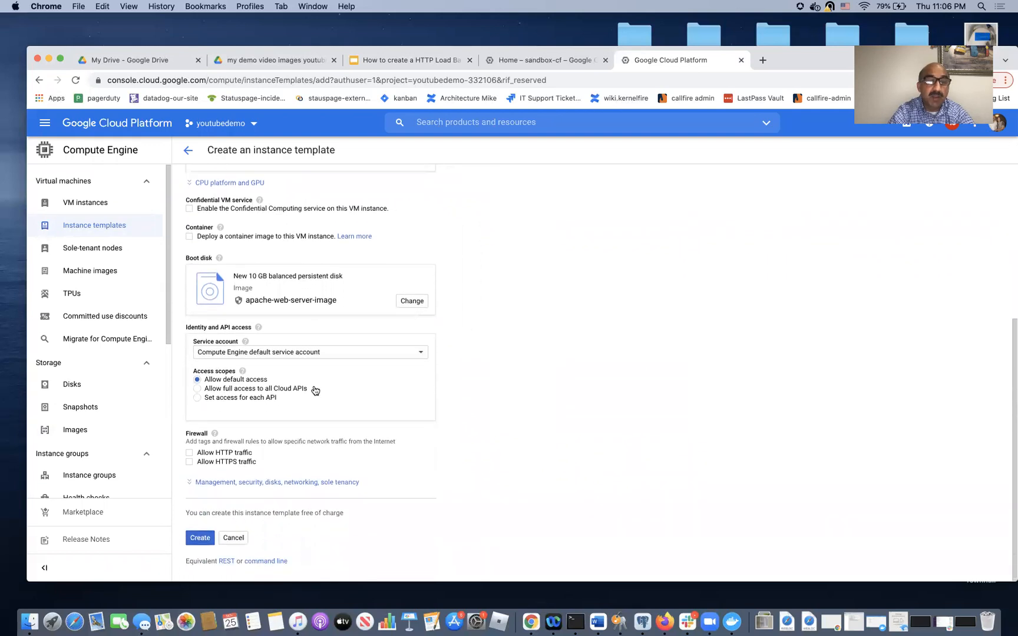
{"action": "left_click", "coordinate": [189, 453]}
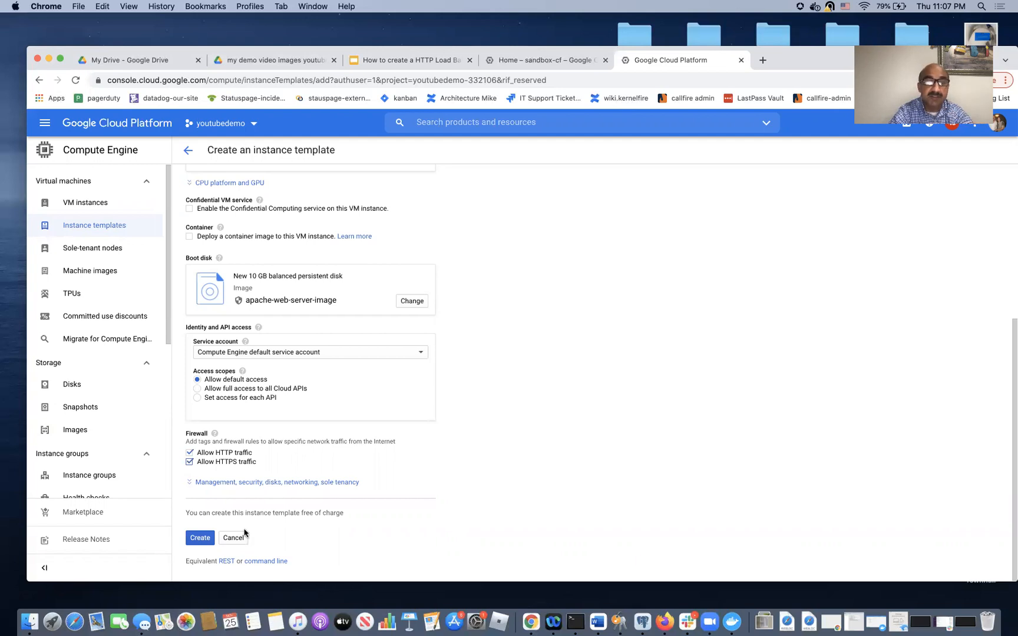
{"action": "left_click", "coordinate": [203, 540]}
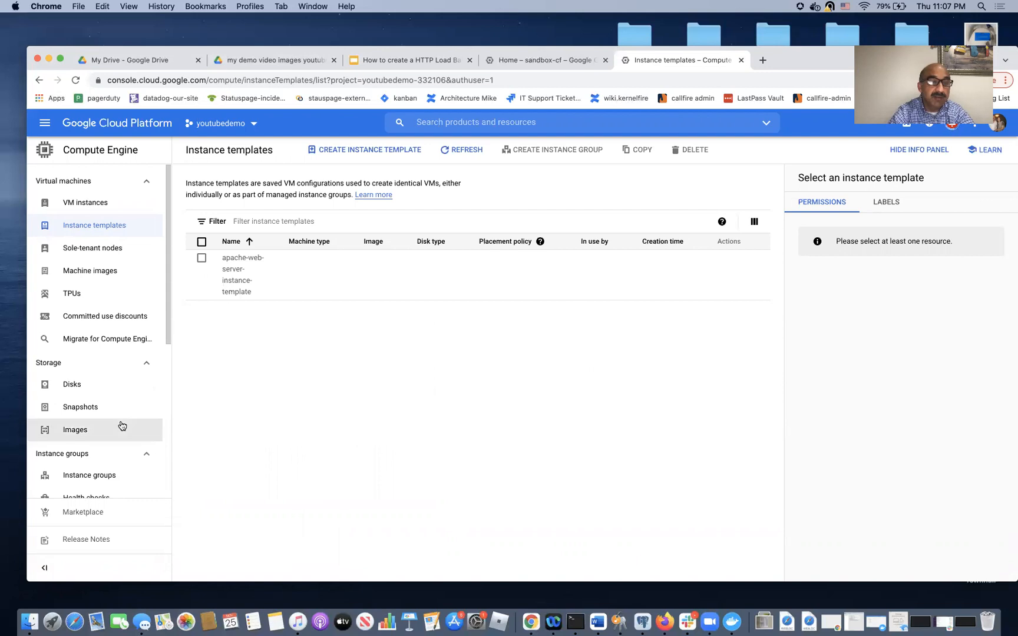
Start a new stateless managed instance group and name it apache-web-server-instance-group
{"action": "left_click", "coordinate": [109, 477]}
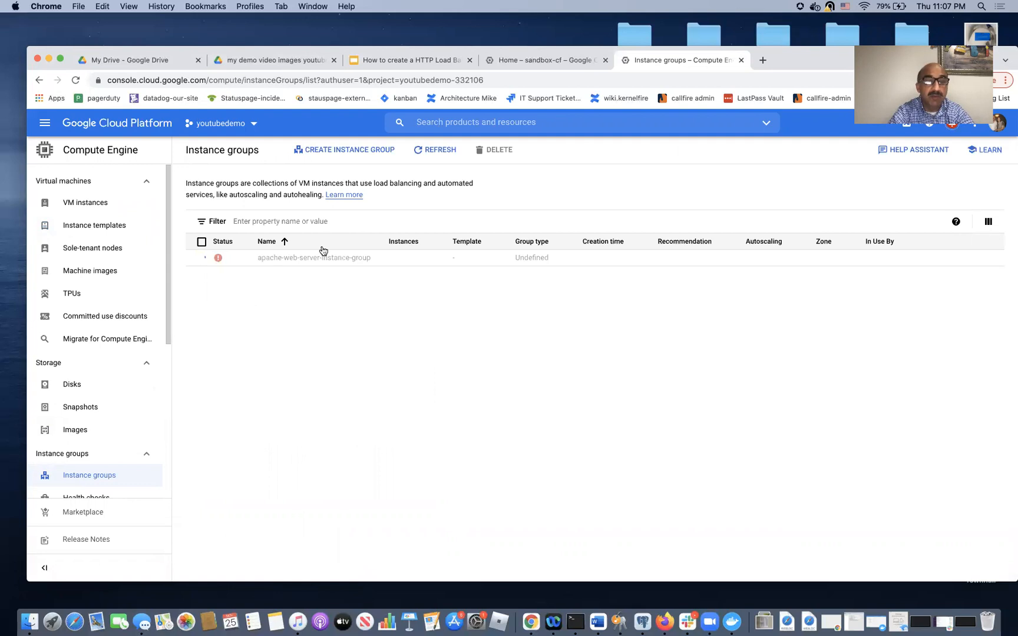
{"action": "left_click", "coordinate": [376, 152]}
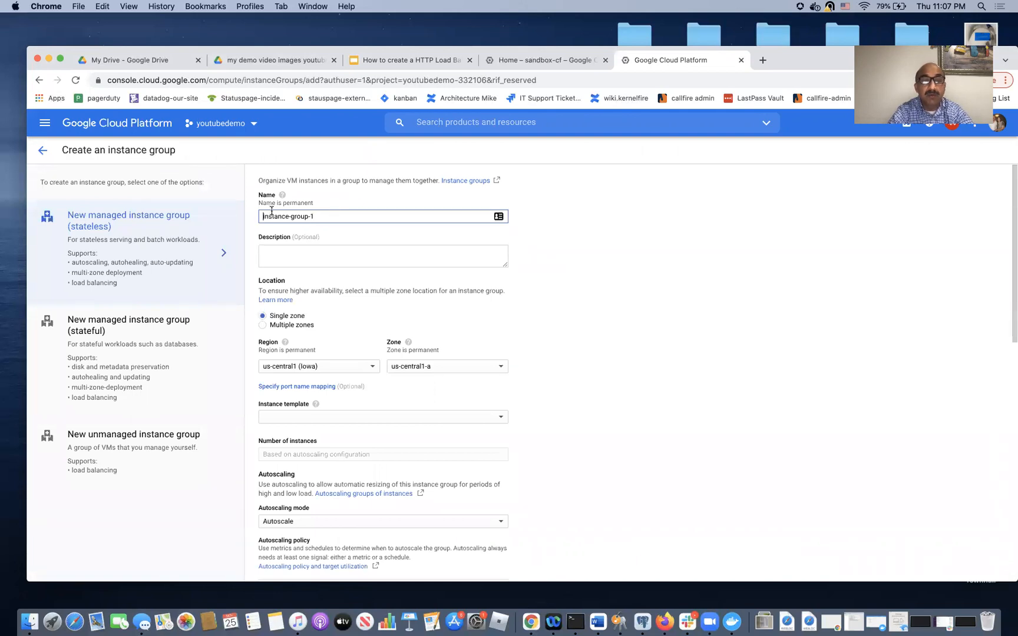
{"action": "left_click_drag", "start_coordinate": [339, 216], "coordinate": [257, 216]}
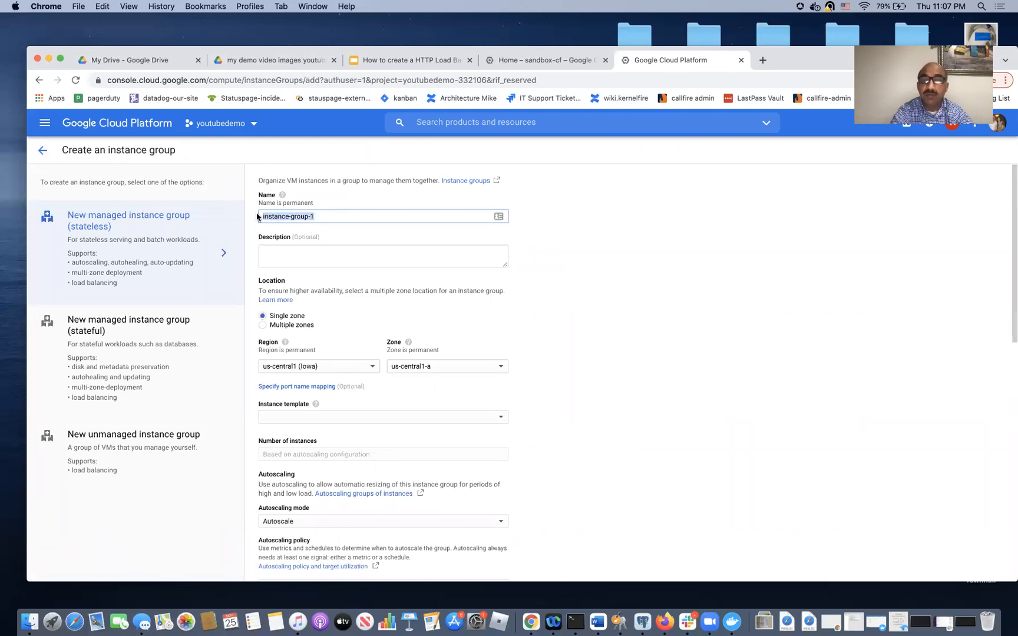
{"action": "key", "text": "BackSpace"}
{"action": "type", "text": "apache-web-server-"}
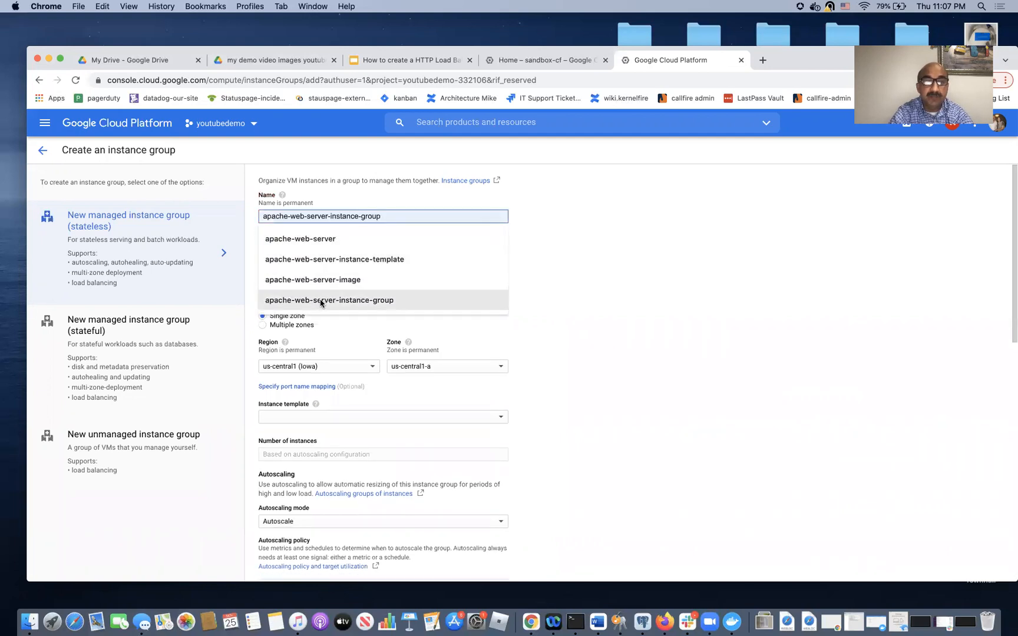
{"action": "left_click", "coordinate": [321, 301]}
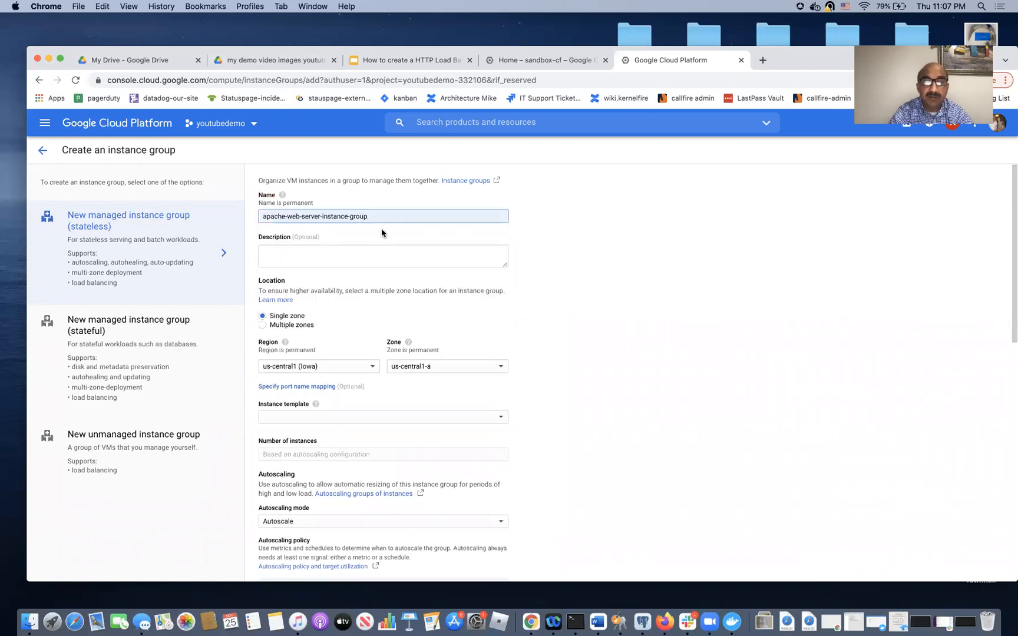
Change the instance group's name to apache-web-server-instance-group-2 and try to create it with the default autoscaling settings
{"action": "type", "text": "-2"}
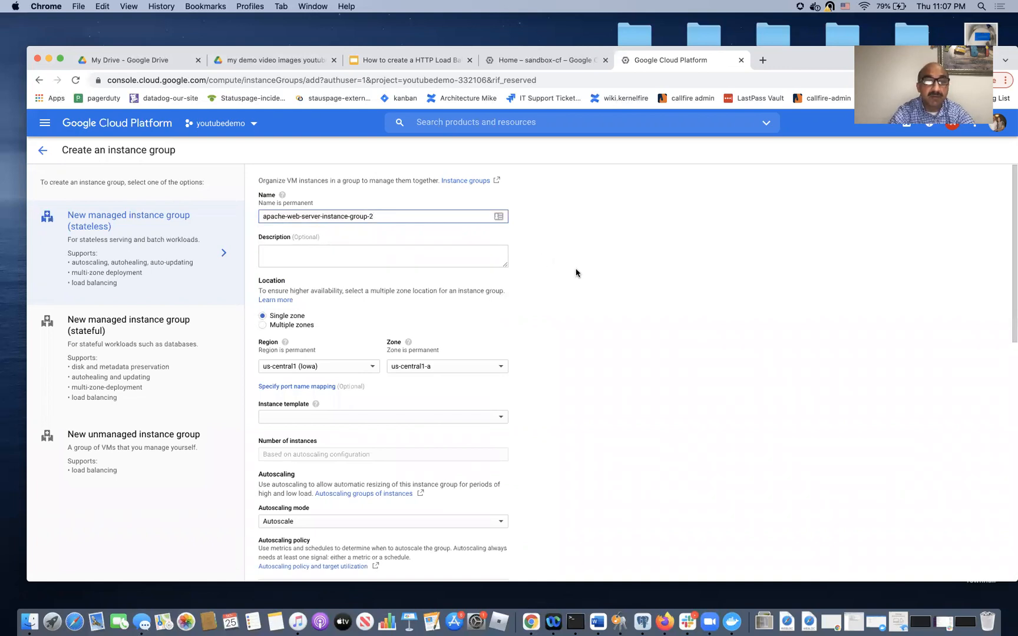
{"action": "scroll", "coordinate": [576, 272], "scroll_direction": "down", "scroll_amount": 5}
{"action": "scroll", "coordinate": [576, 273], "scroll_direction": "down", "scroll_amount": 4}
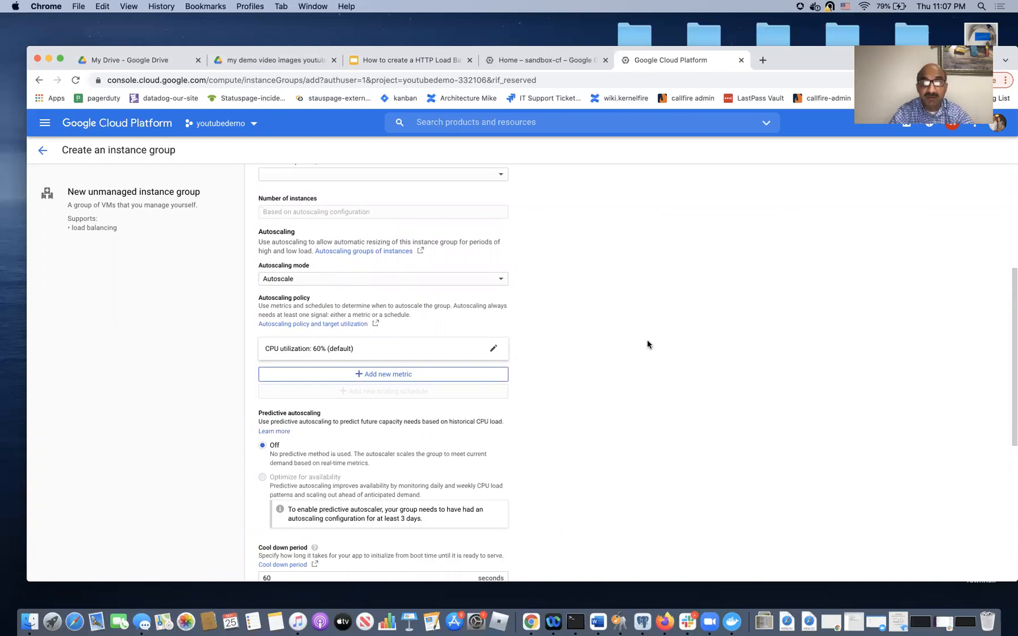
{"action": "scroll", "coordinate": [648, 341], "scroll_direction": "down", "scroll_amount": 8}
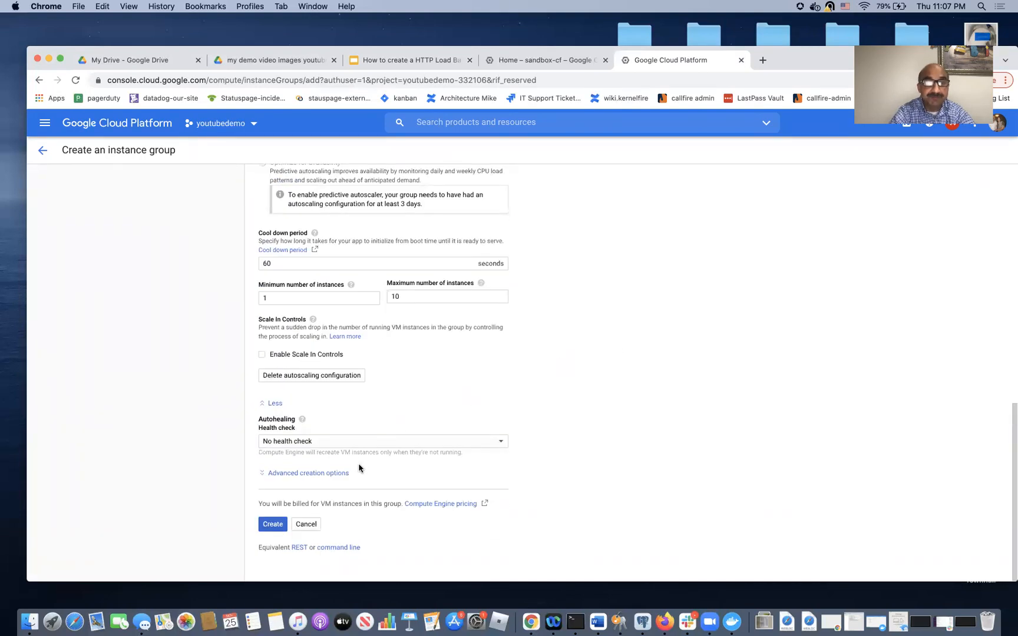
{"action": "left_click", "coordinate": [273, 524]}
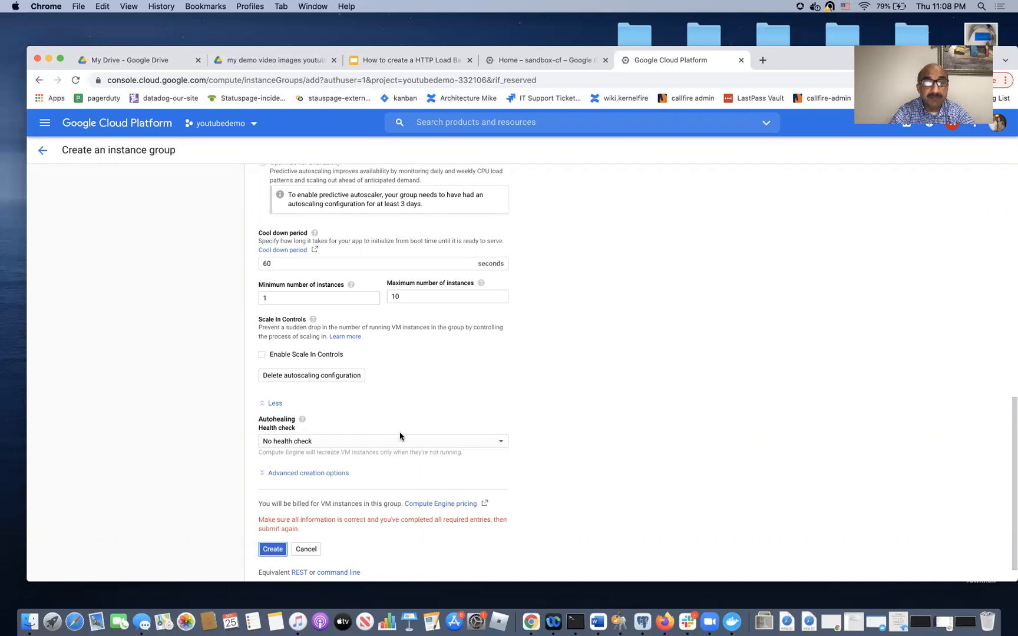
Assign apache-web-server-instance-template to the instance group, create the group and refresh the instance groups list
{"action": "scroll", "coordinate": [408, 441], "scroll_direction": "up", "scroll_amount": 5}
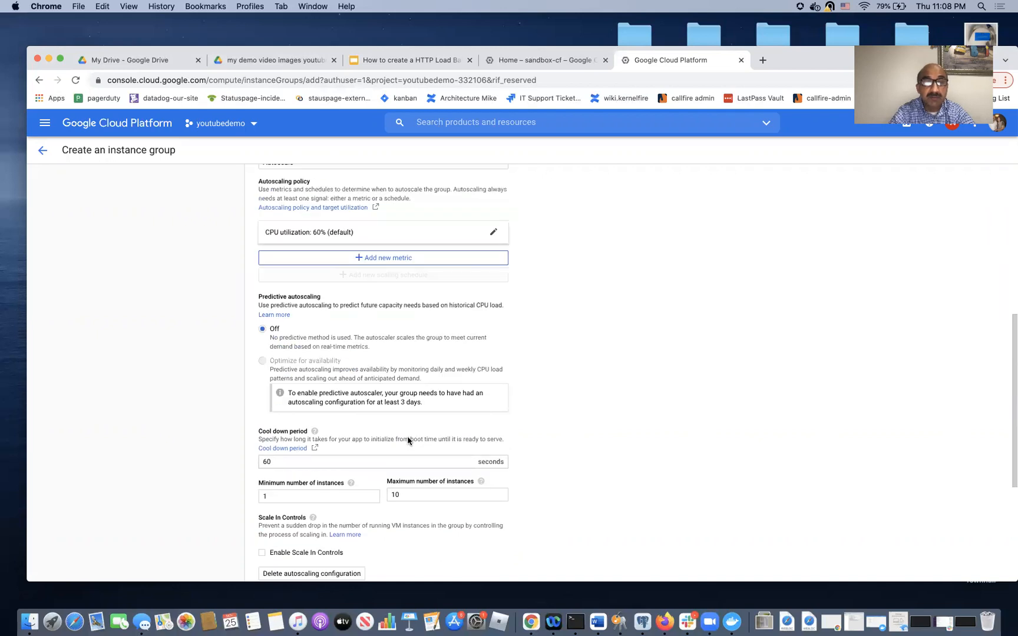
{"action": "scroll", "coordinate": [408, 441], "scroll_direction": "up", "scroll_amount": 7}
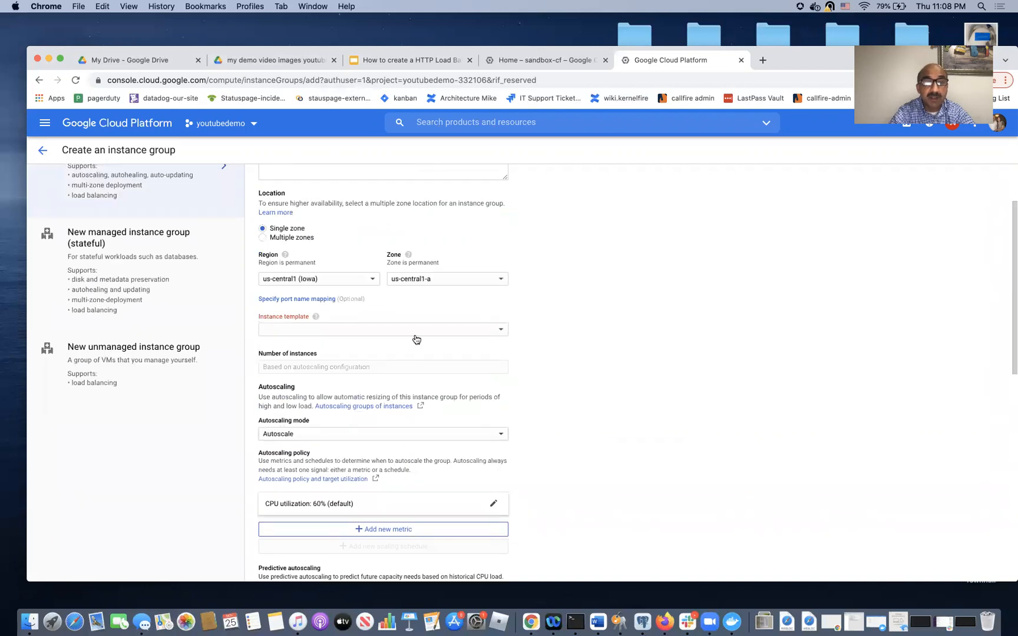
{"action": "left_click", "coordinate": [418, 332]}
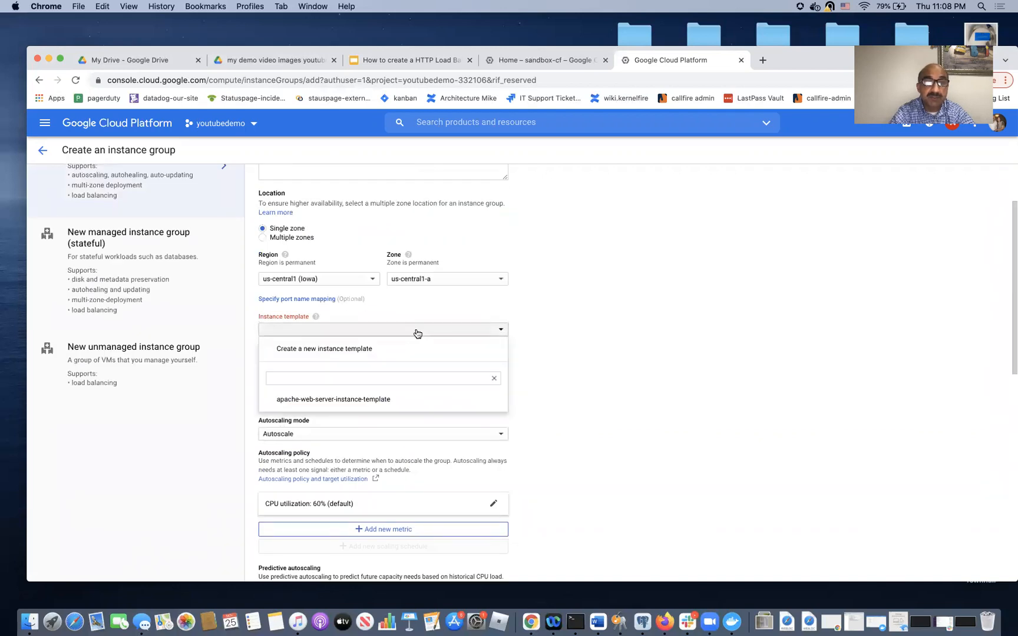
{"action": "left_click", "coordinate": [370, 400]}
{"action": "scroll", "coordinate": [583, 372], "scroll_direction": "down", "scroll_amount": 2}
{"action": "scroll", "coordinate": [584, 377], "scroll_direction": "down", "scroll_amount": 10}
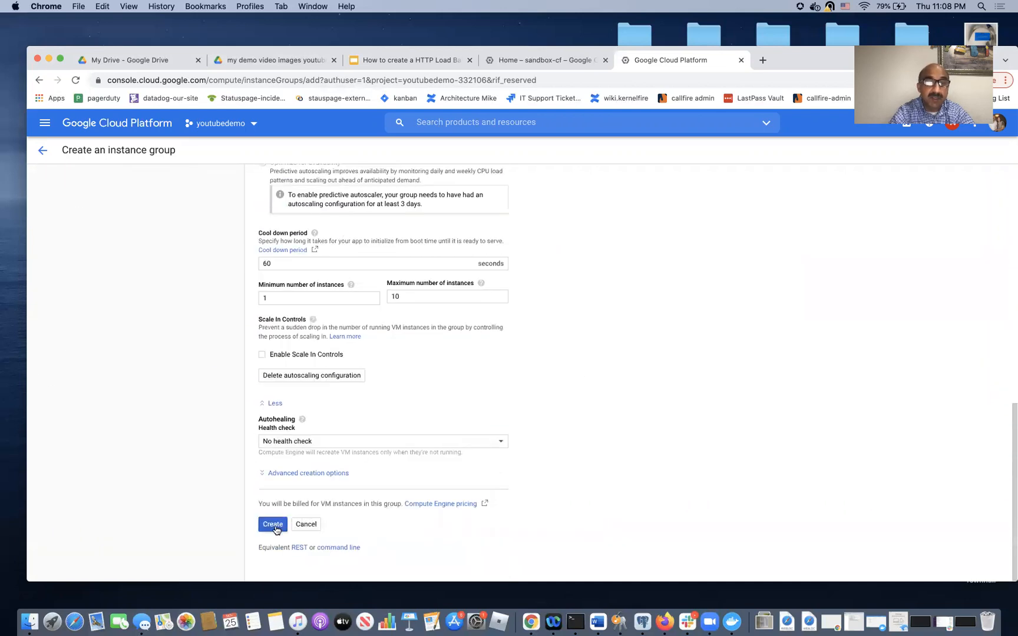
{"action": "left_click", "coordinate": [272, 525]}
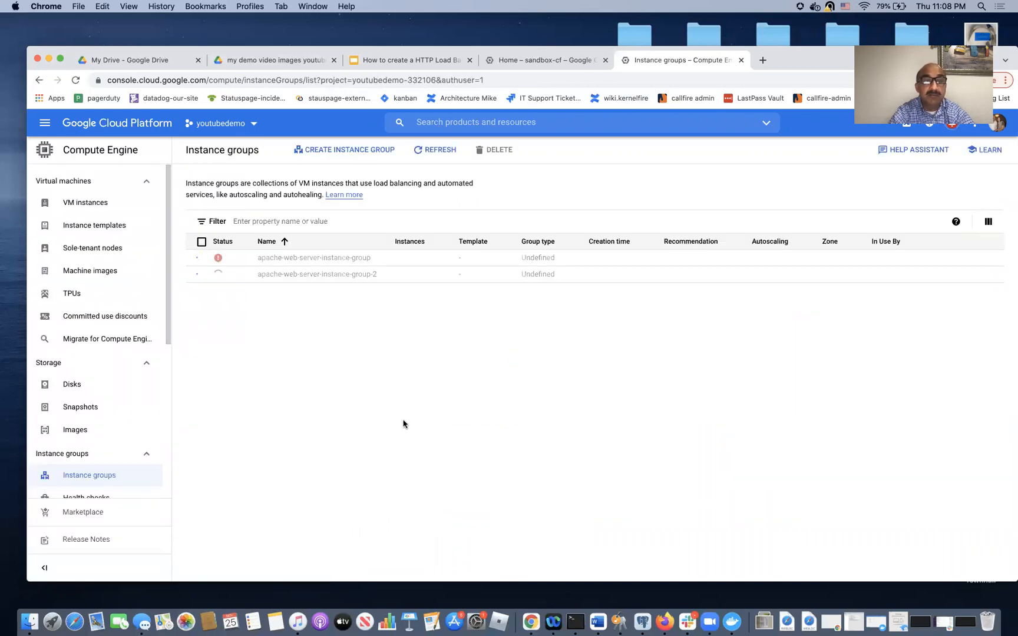
{"action": "key", "text": "super+r"}
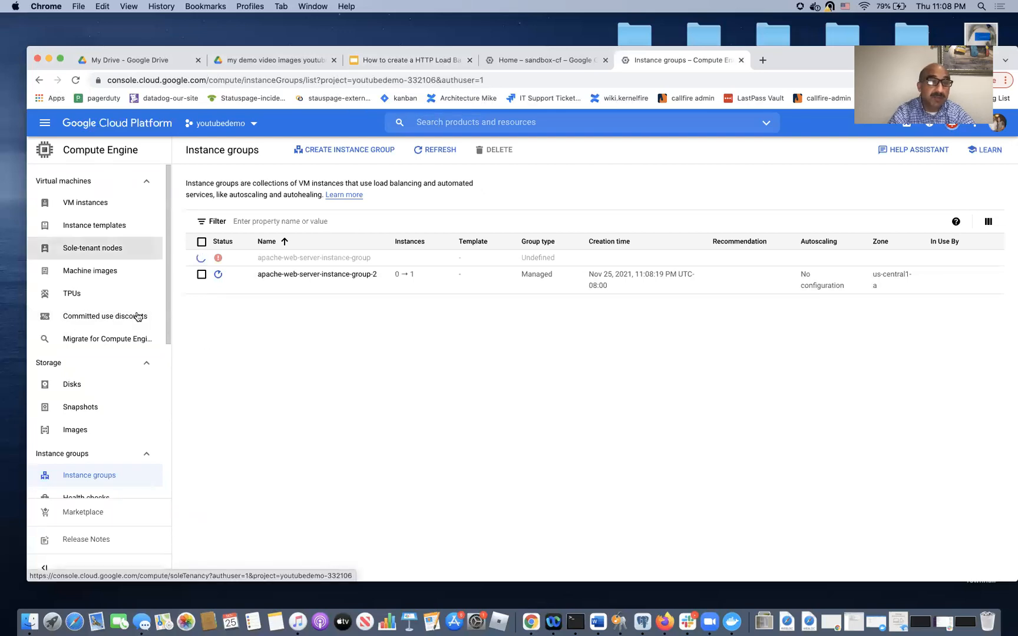
Start a new Classic HTTP(S) Load Balancer in Load balancing for traffic from the Internet to the VMs
{"action": "left_click", "coordinate": [445, 124]}
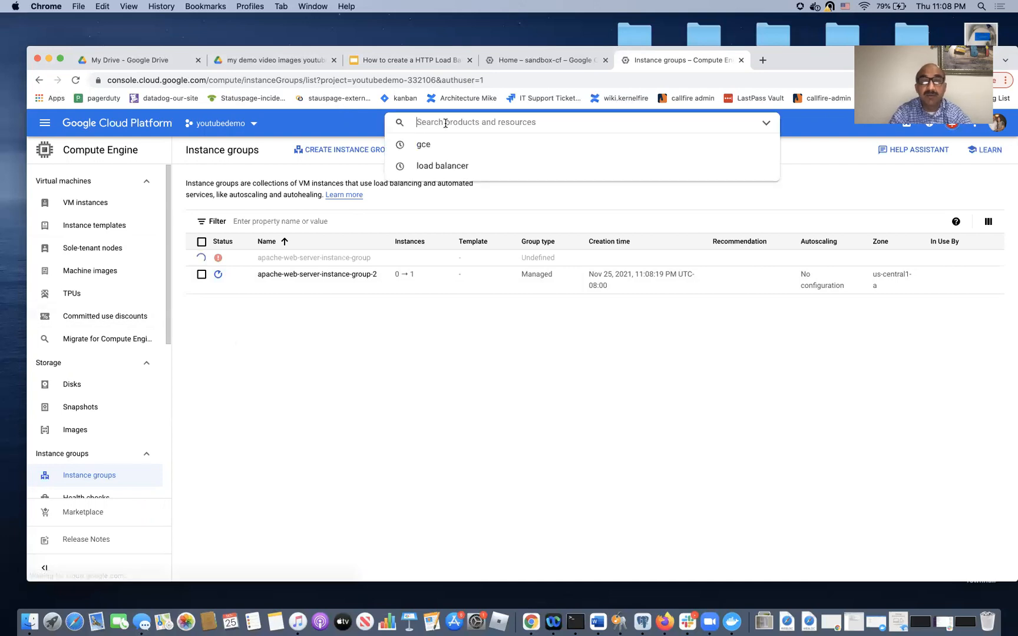
{"action": "left_click", "coordinate": [445, 165]}
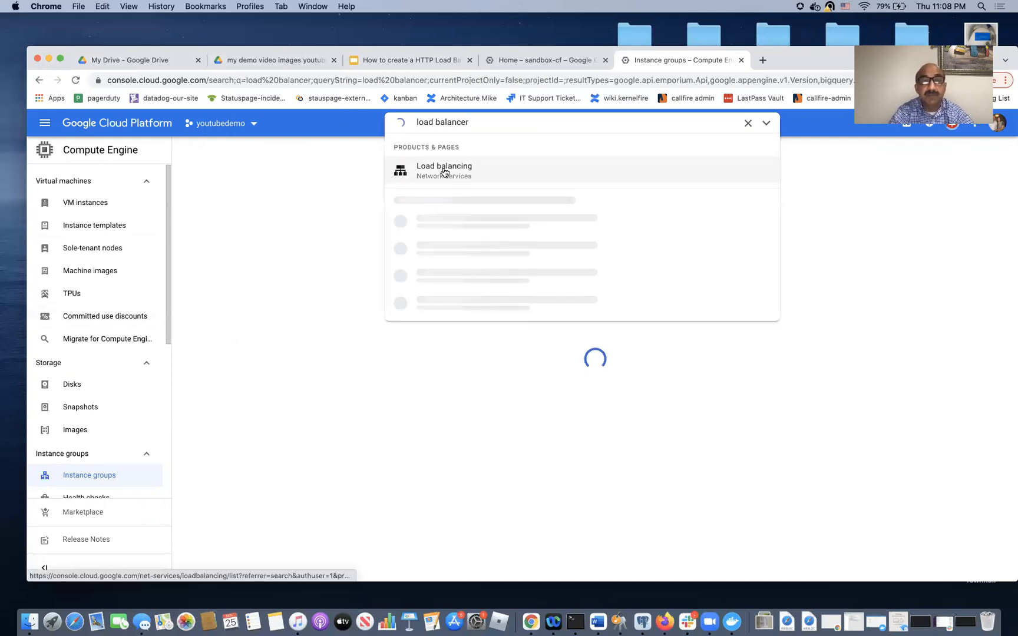
{"action": "left_click", "coordinate": [272, 203]}
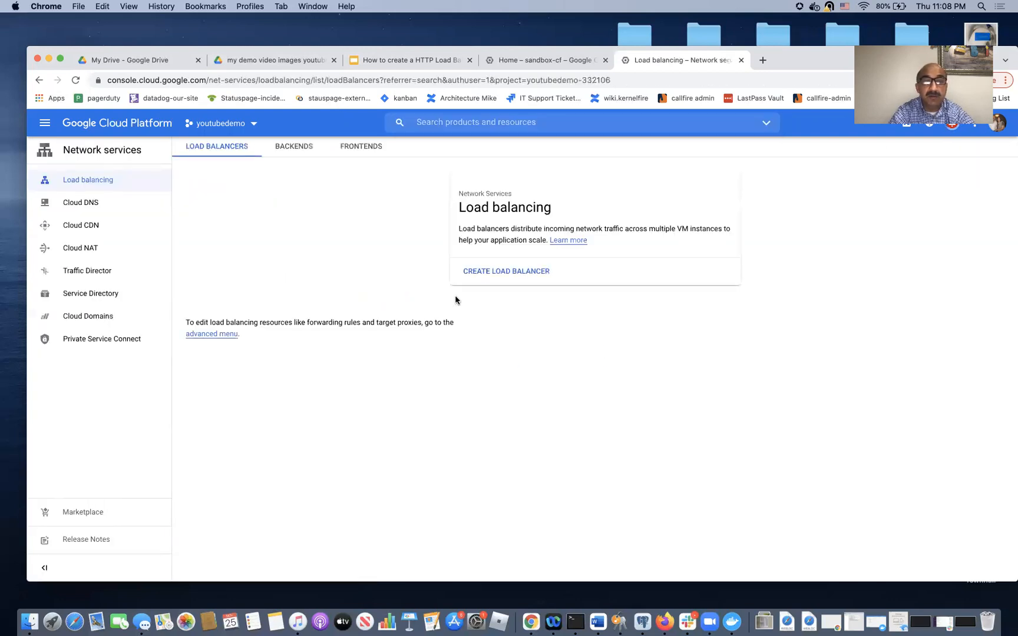
{"action": "left_click", "coordinate": [508, 271]}
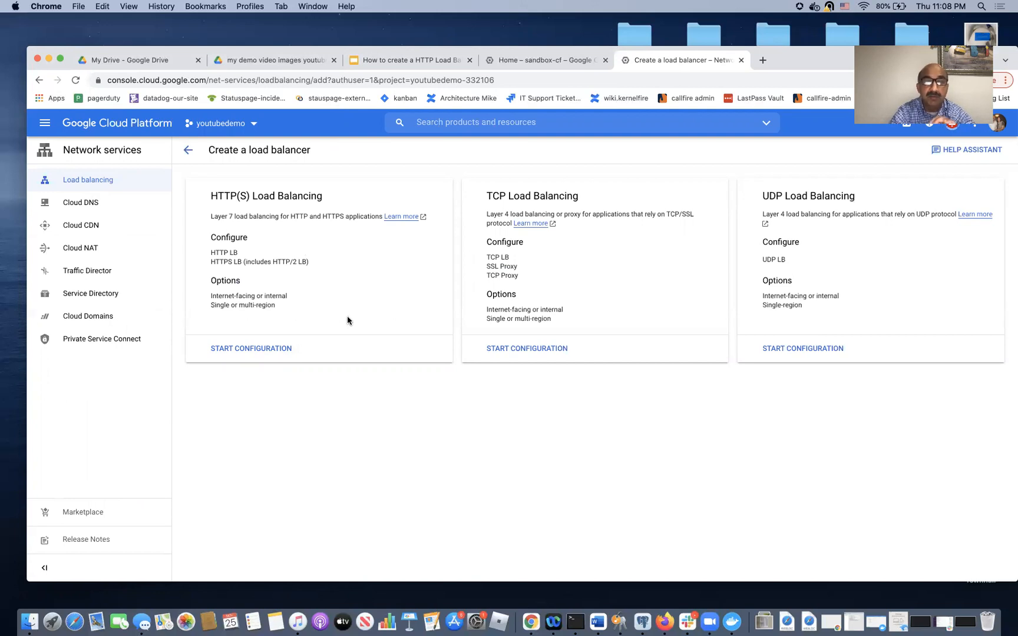
{"action": "left_click", "coordinate": [282, 349]}
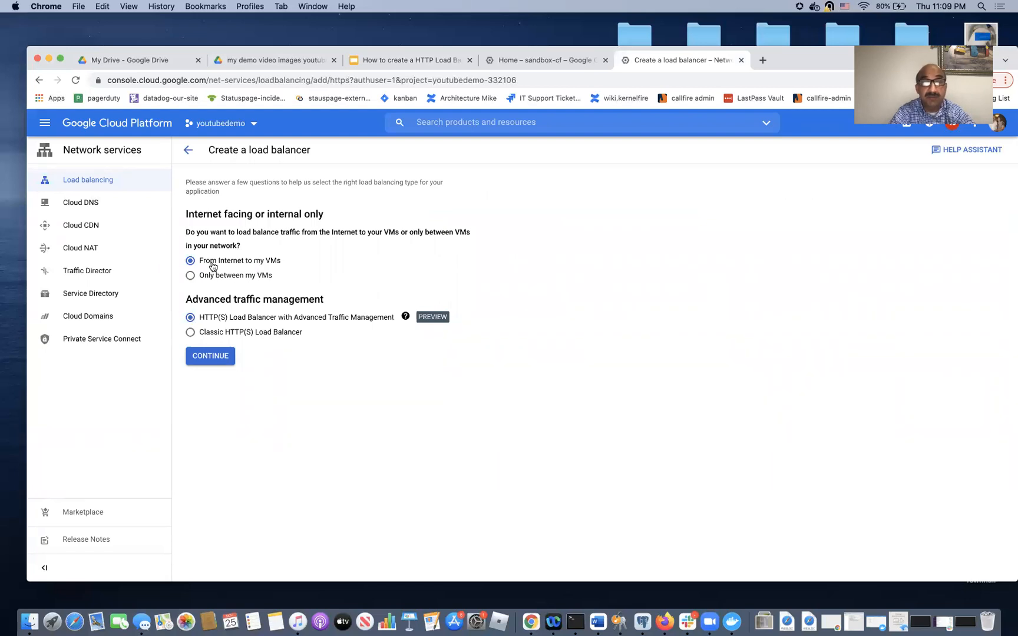
{"action": "left_click", "coordinate": [190, 333]}
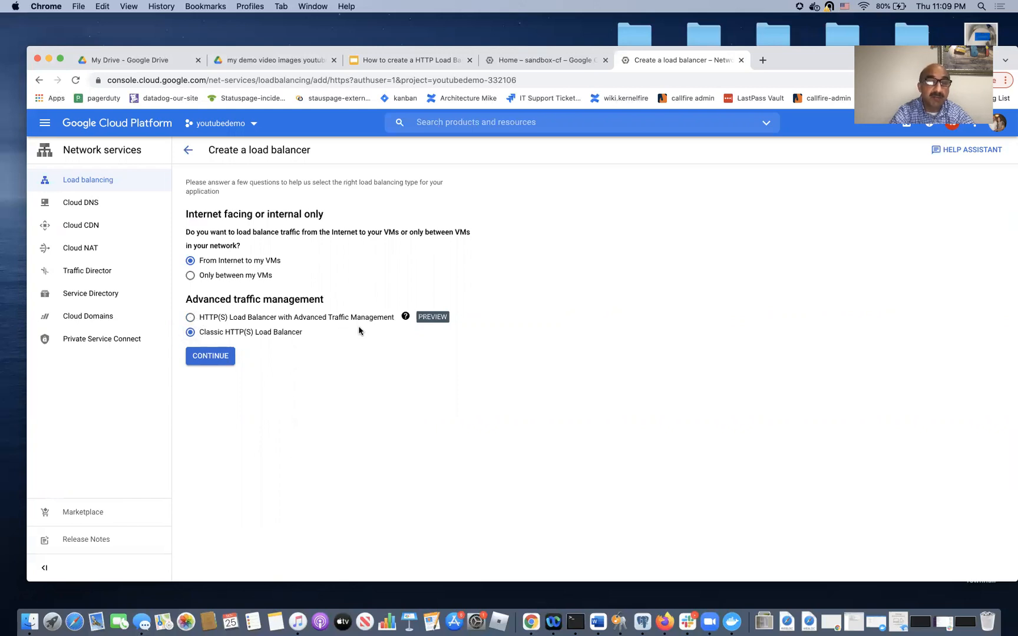
{"action": "left_click", "coordinate": [220, 358]}
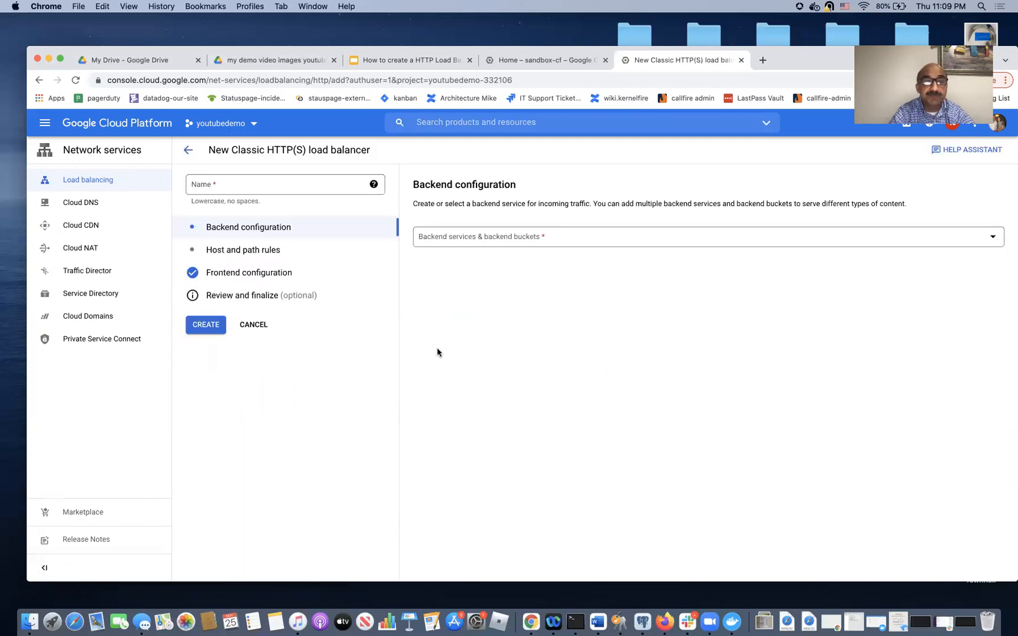
Start a new backend service for the load balancer and name it apache-web-server-backend-service
{"action": "left_click", "coordinate": [489, 237]}
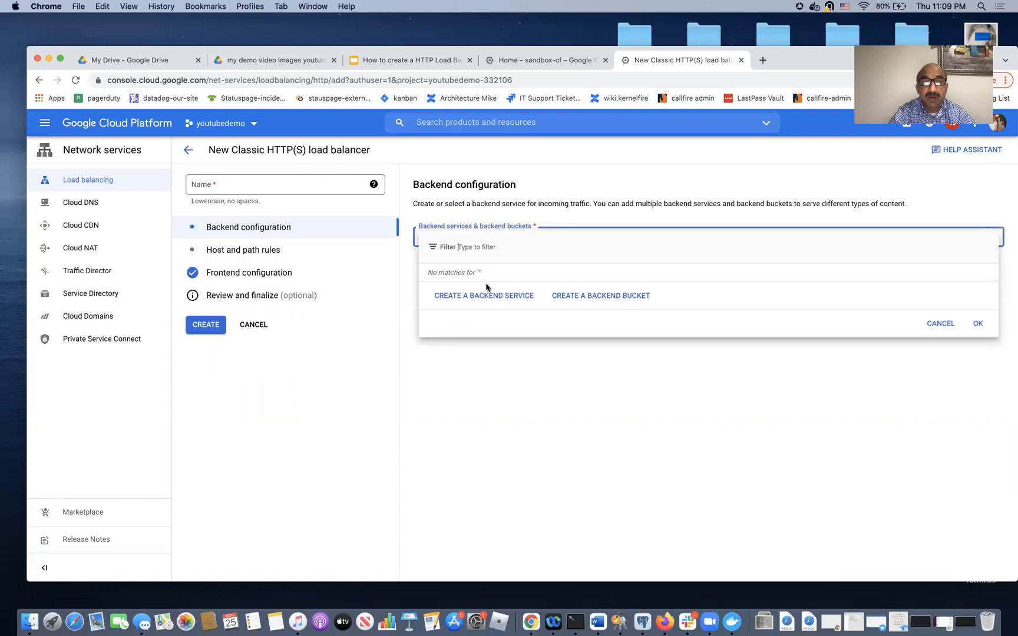
{"action": "left_click", "coordinate": [485, 296]}
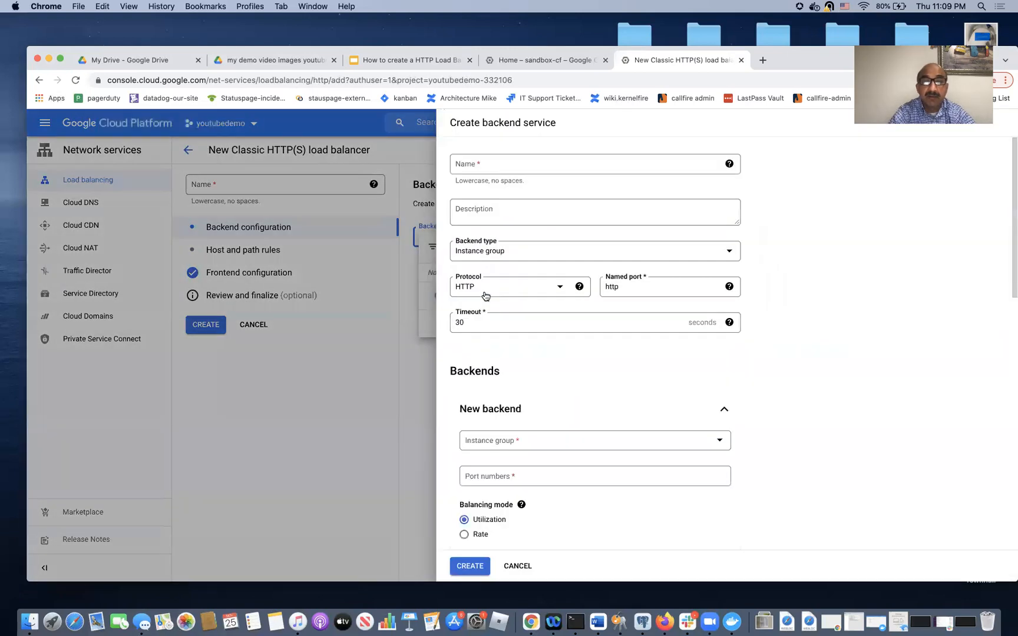
{"action": "left_click", "coordinate": [576, 164]}
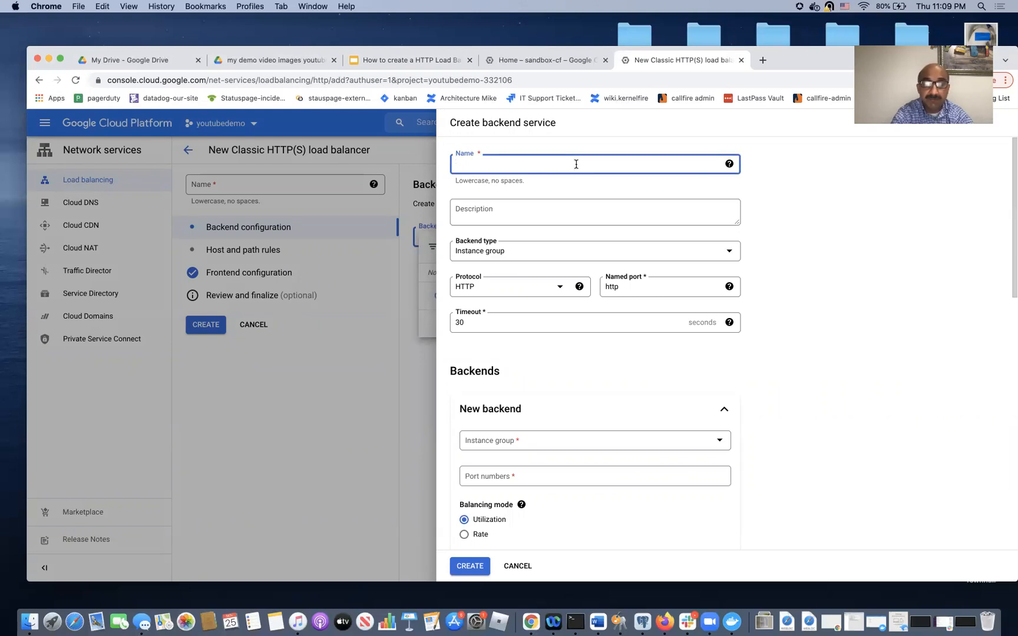
{"action": "type", "text": "apache"}
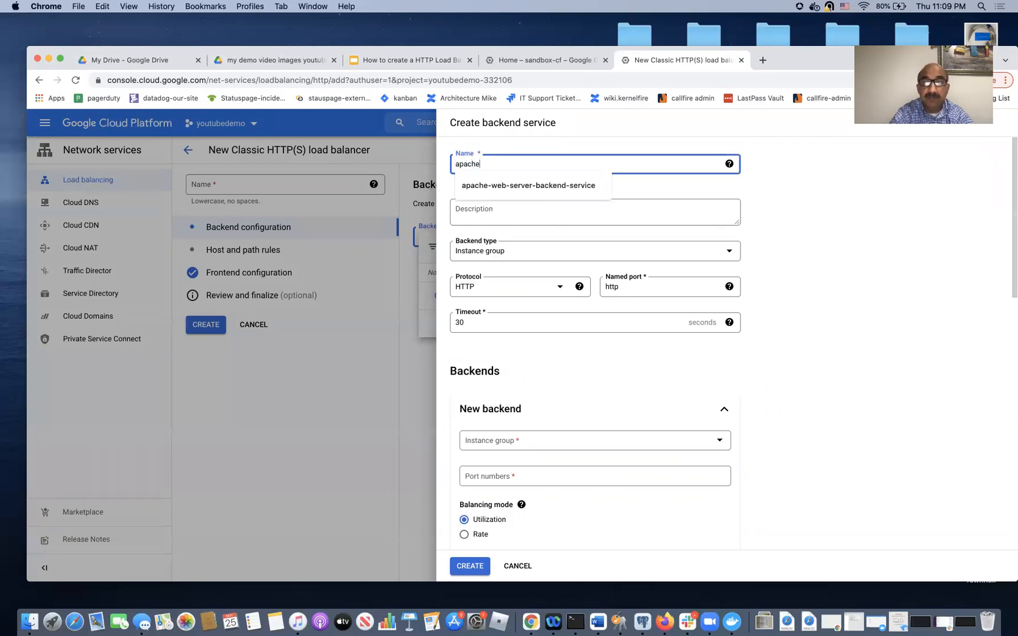
{"action": "left_click", "coordinate": [568, 186]}
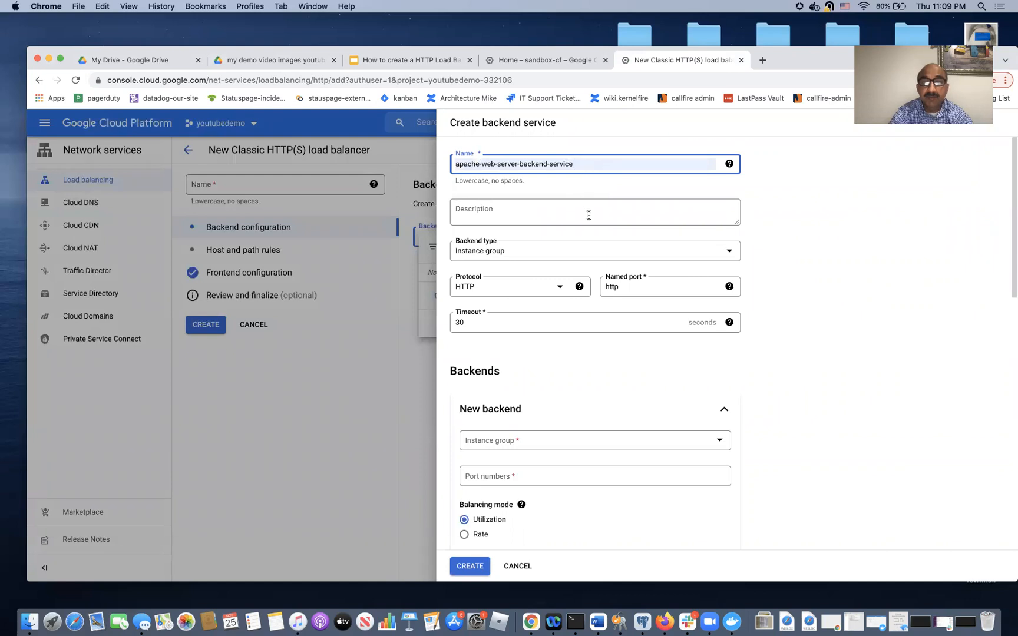
Set the new backend to apache-web-server-instance-group-2 on port 80 and try to create the backend service
{"action": "scroll", "coordinate": [588, 224], "scroll_direction": "down", "scroll_amount": 3}
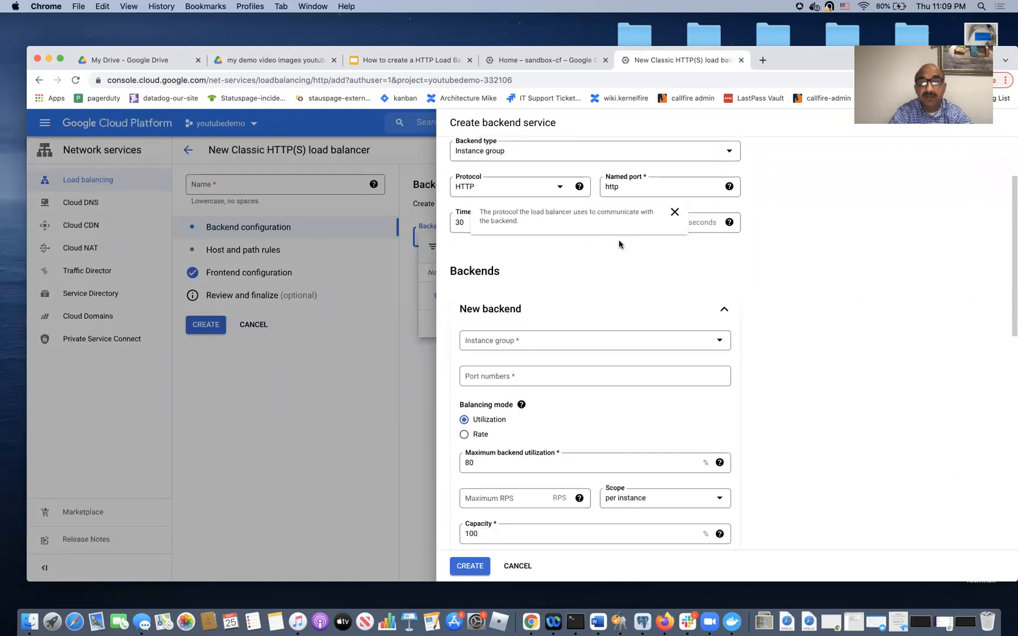
{"action": "scroll", "coordinate": [748, 283], "scroll_direction": "down", "scroll_amount": 2}
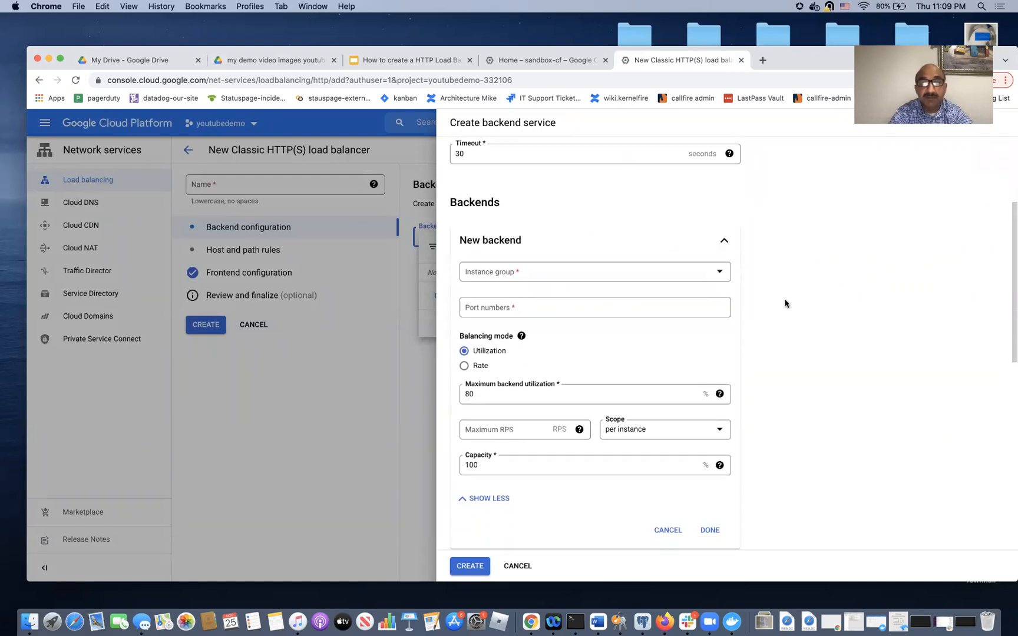
{"action": "left_click", "coordinate": [718, 263]}
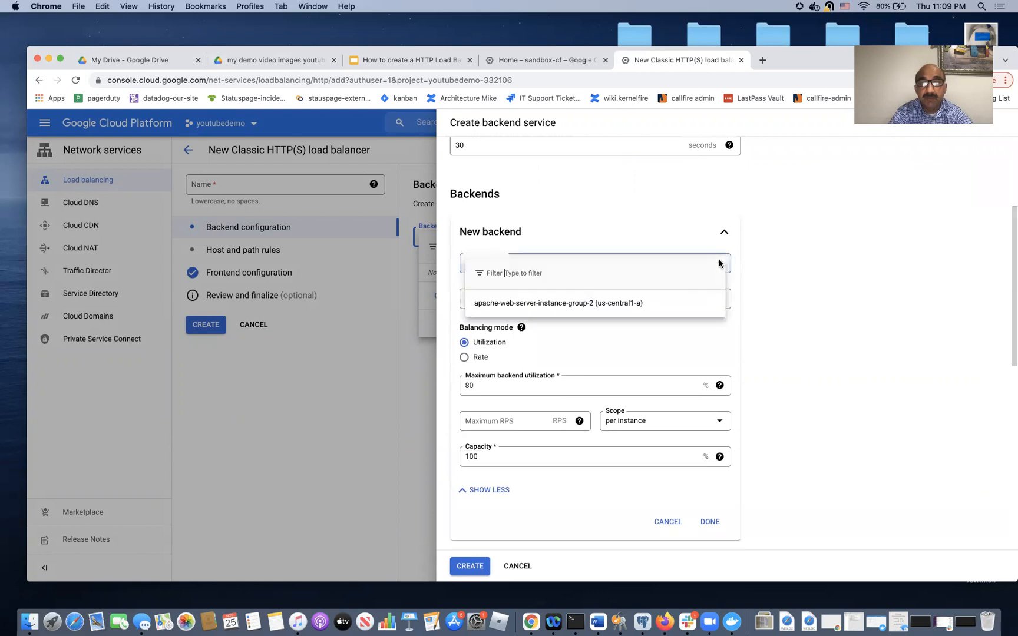
{"action": "left_click", "coordinate": [636, 303]}
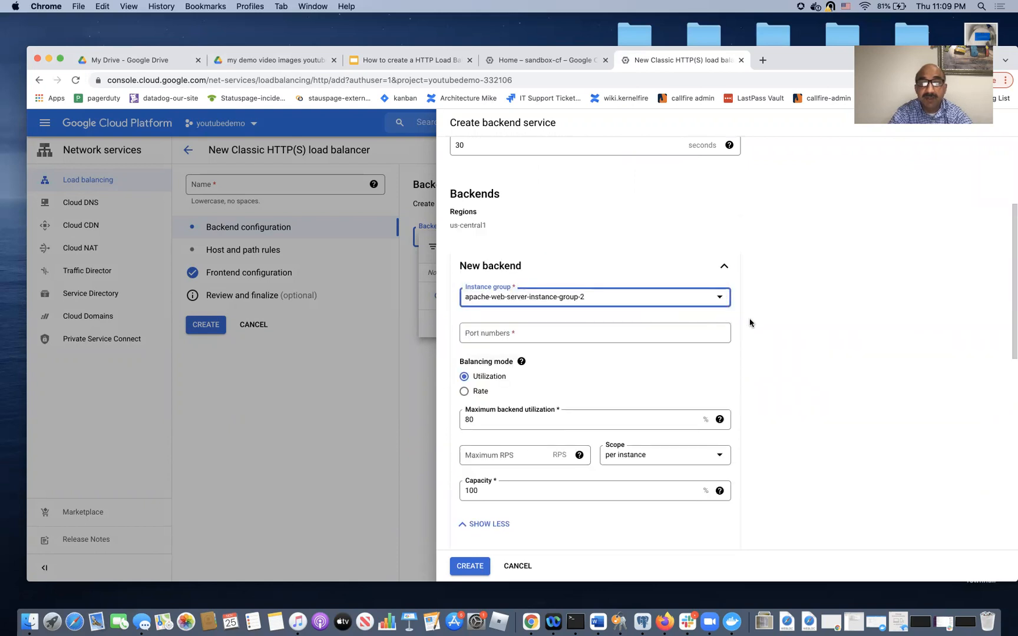
{"action": "left_click", "coordinate": [678, 334]}
{"action": "type", "text": "80"}
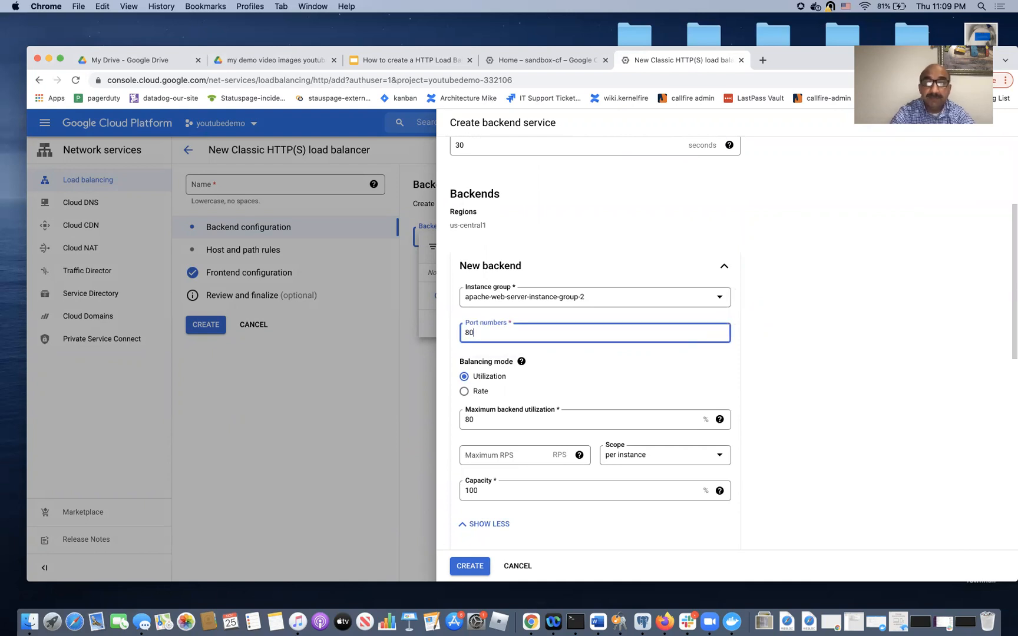
{"action": "left_click", "coordinate": [783, 337]}
{"action": "scroll", "coordinate": [782, 337], "scroll_direction": "down", "scroll_amount": 5}
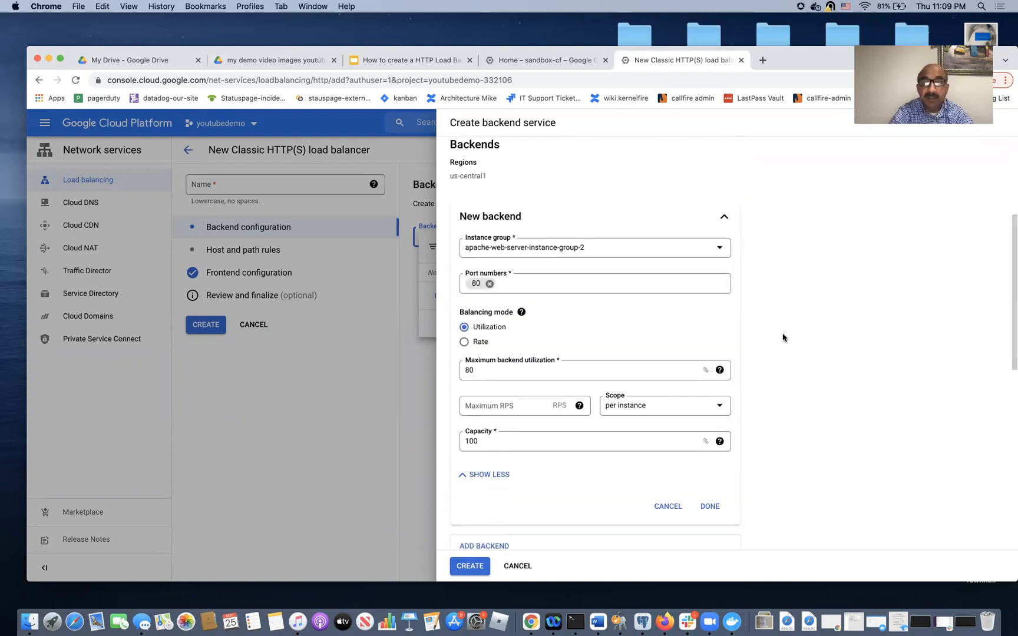
{"action": "scroll", "coordinate": [783, 337], "scroll_direction": "down", "scroll_amount": 10}
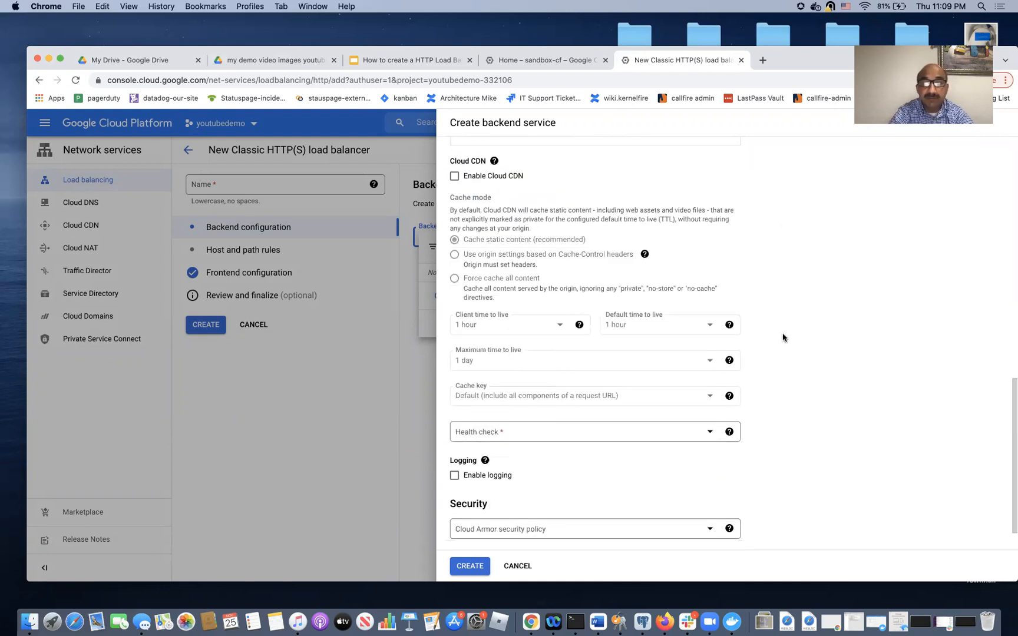
{"action": "left_click", "coordinate": [472, 566]}
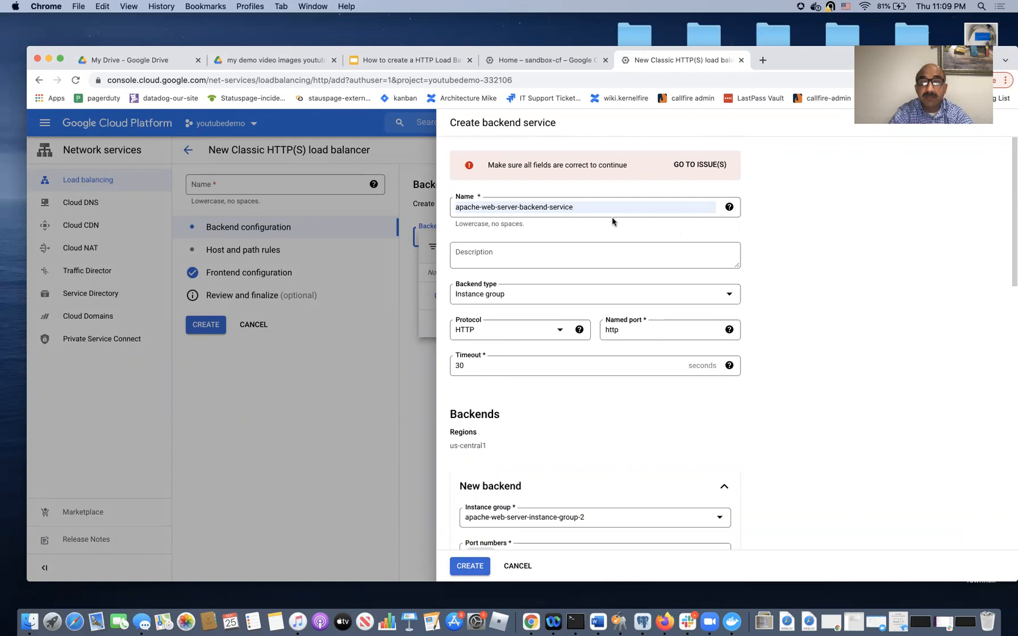
Start a new health check for the backend service and name it apache-web-server-healthchek
{"action": "left_click", "coordinate": [707, 166]}
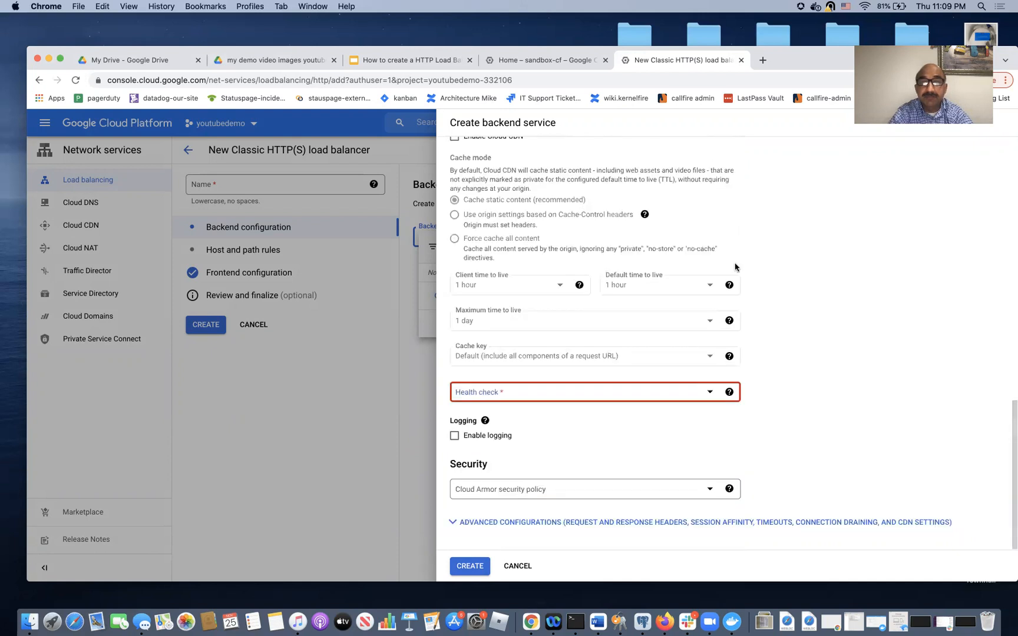
{"action": "left_click", "coordinate": [698, 394]}
{"action": "left_click", "coordinate": [539, 451]}
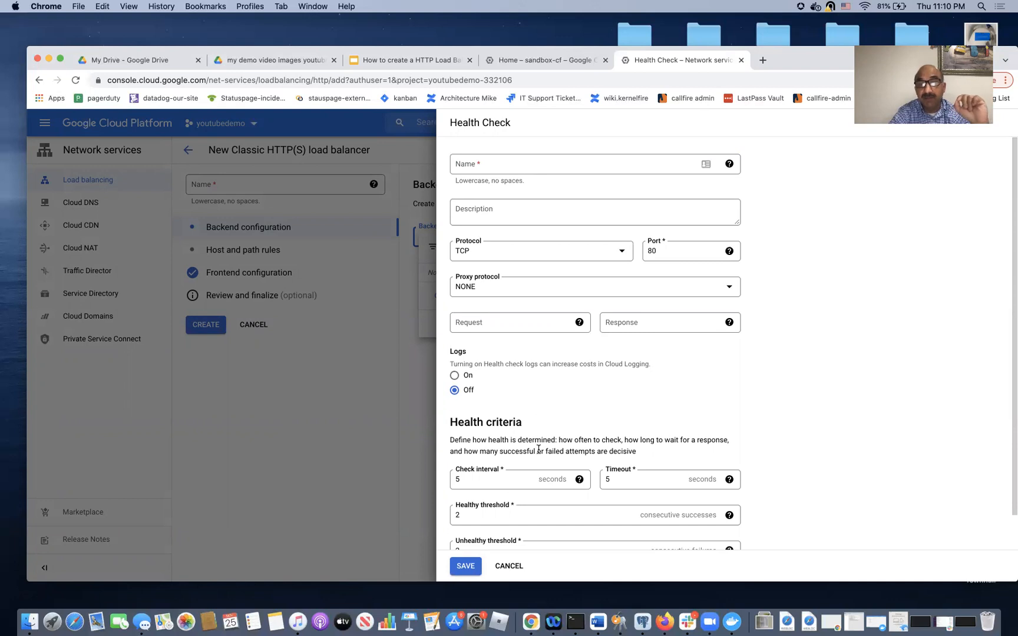
{"action": "left_click", "coordinate": [519, 160]}
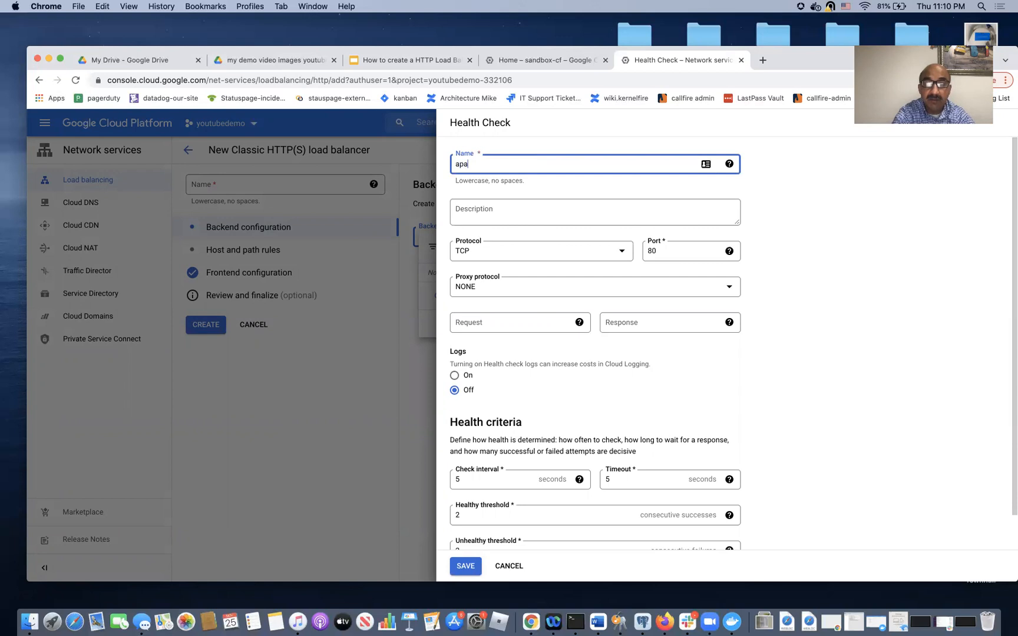
{"action": "type", "text": "apache-web-server-heal"}
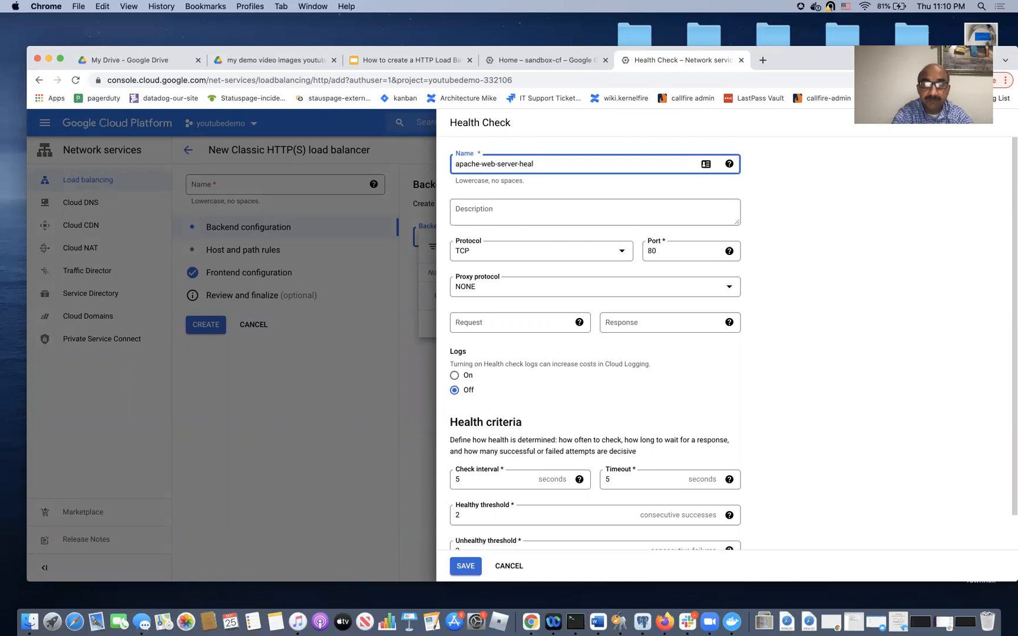
{"action": "type", "text": "thchek"}
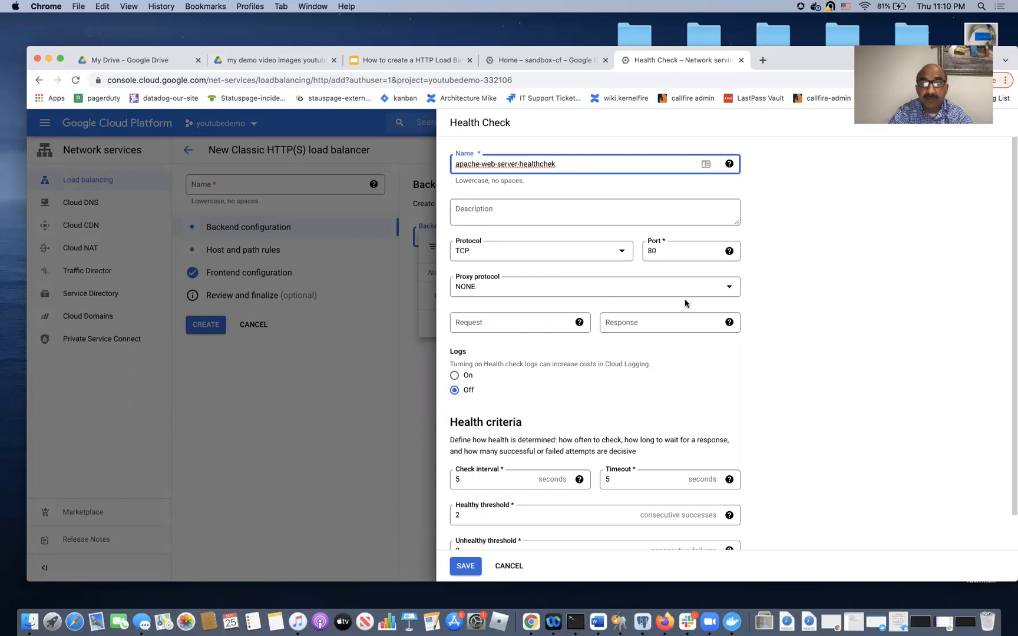
Save the TCP port 80 health check with default criteria, create the backend service with it, and confirm it as the load balancer's backend
{"action": "scroll", "coordinate": [684, 300], "scroll_direction": "down", "scroll_amount": 2}
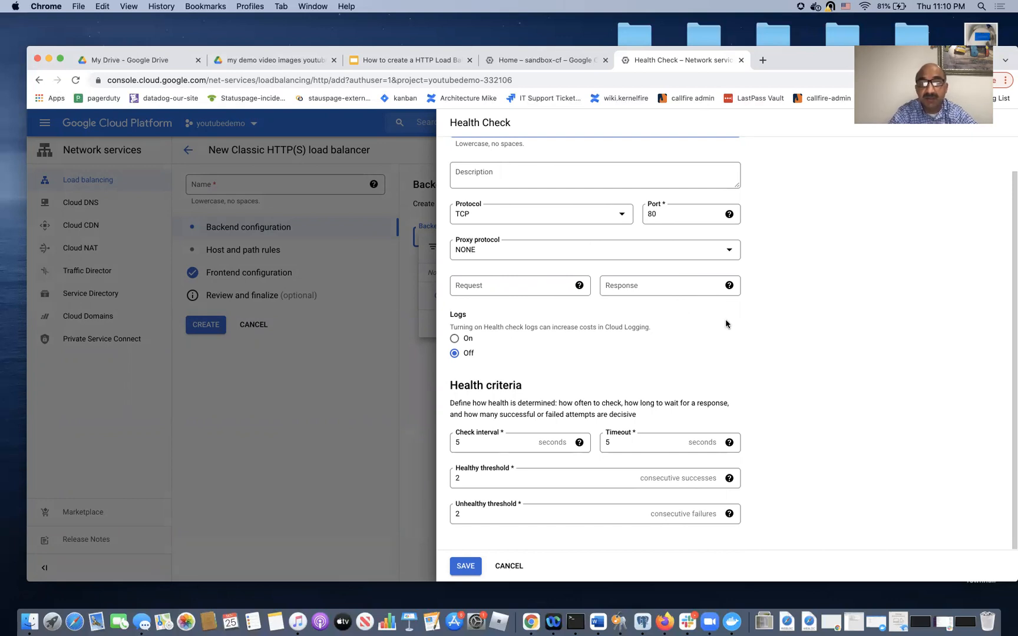
{"action": "left_click", "coordinate": [468, 567]}
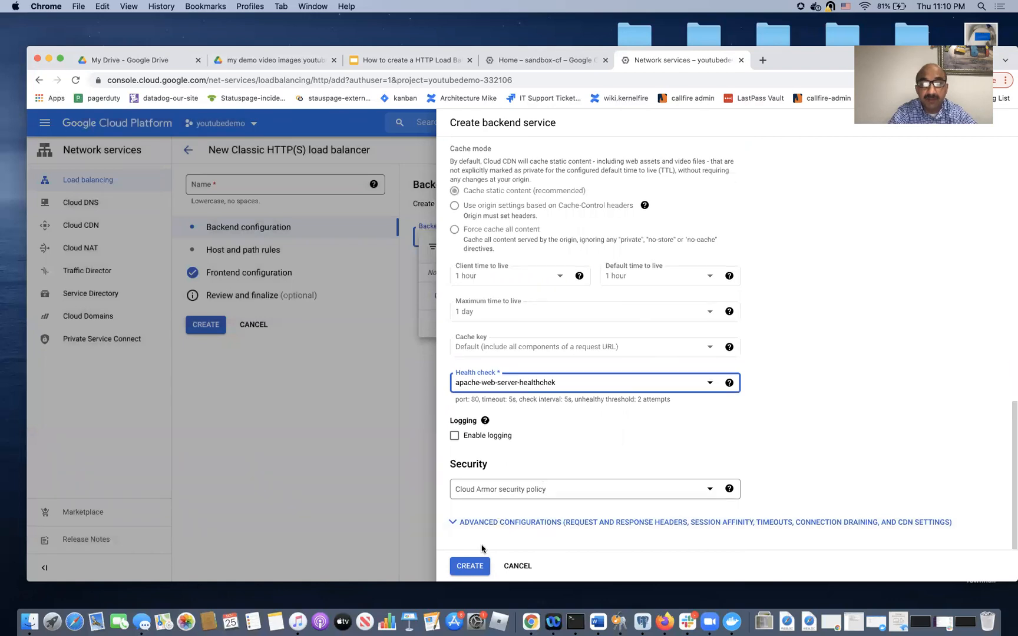
{"action": "left_click", "coordinate": [479, 565]}
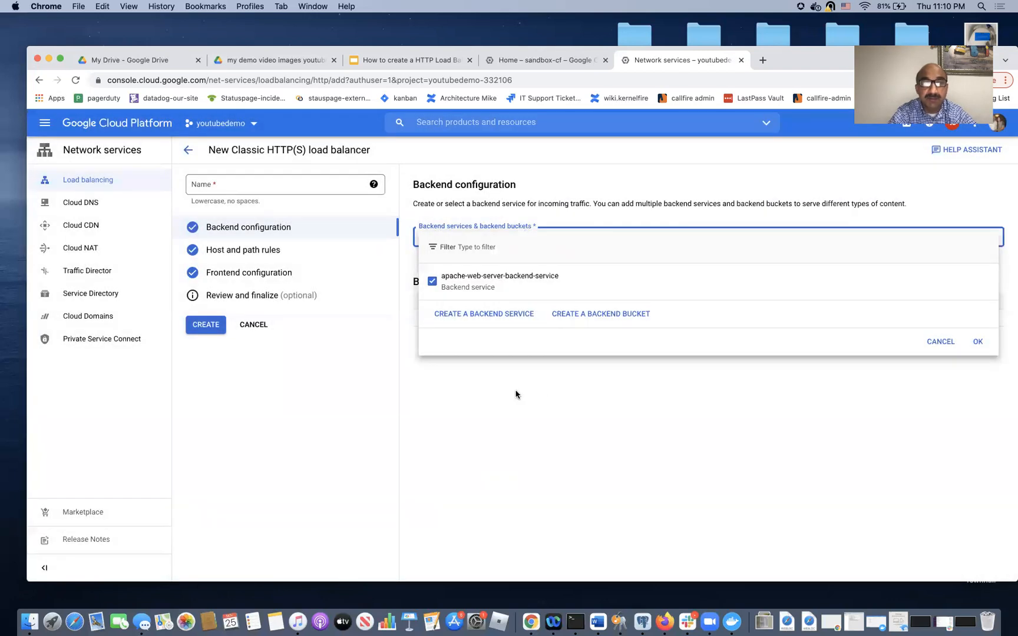
{"action": "left_click", "coordinate": [977, 341]}
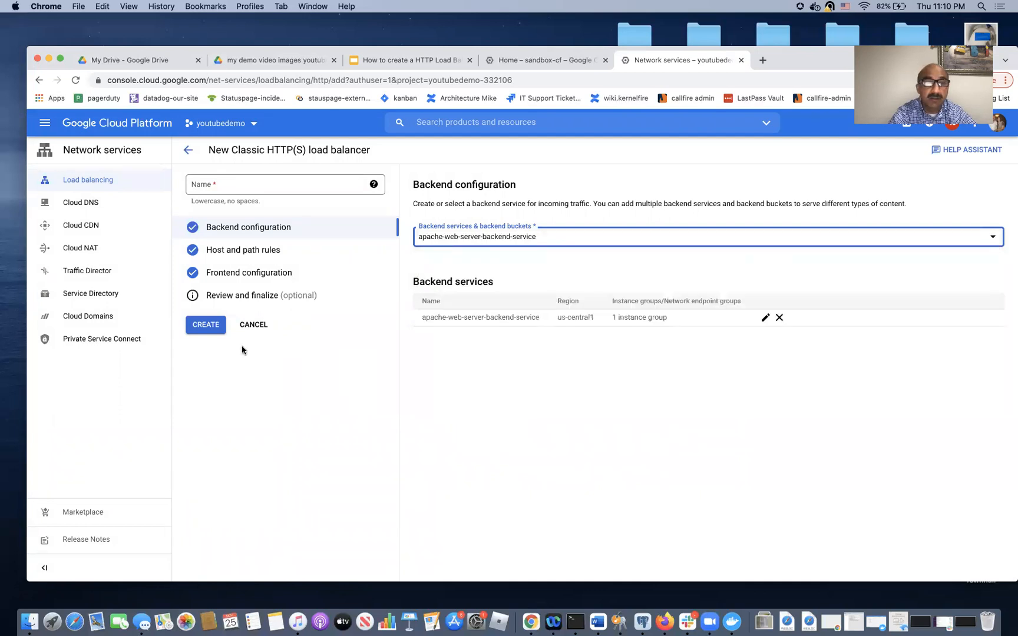
Name the load balancer apache-web-service-lb and create it
{"action": "left_click", "coordinate": [213, 327]}
{"action": "left_click", "coordinate": [306, 246]}
{"action": "type", "text": "apa"}
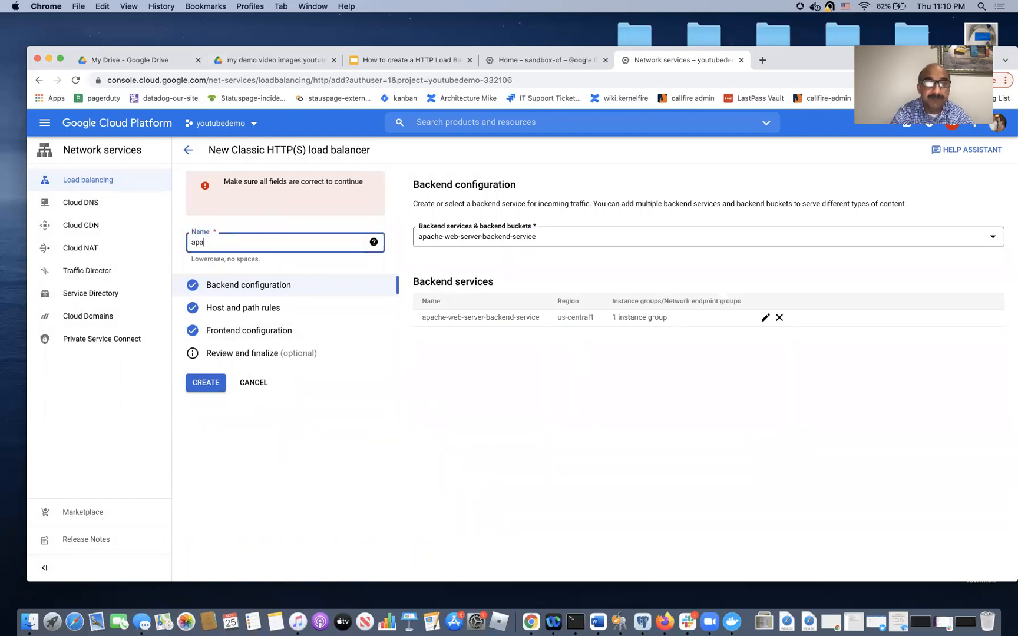
{"action": "type", "text": "che-w"}
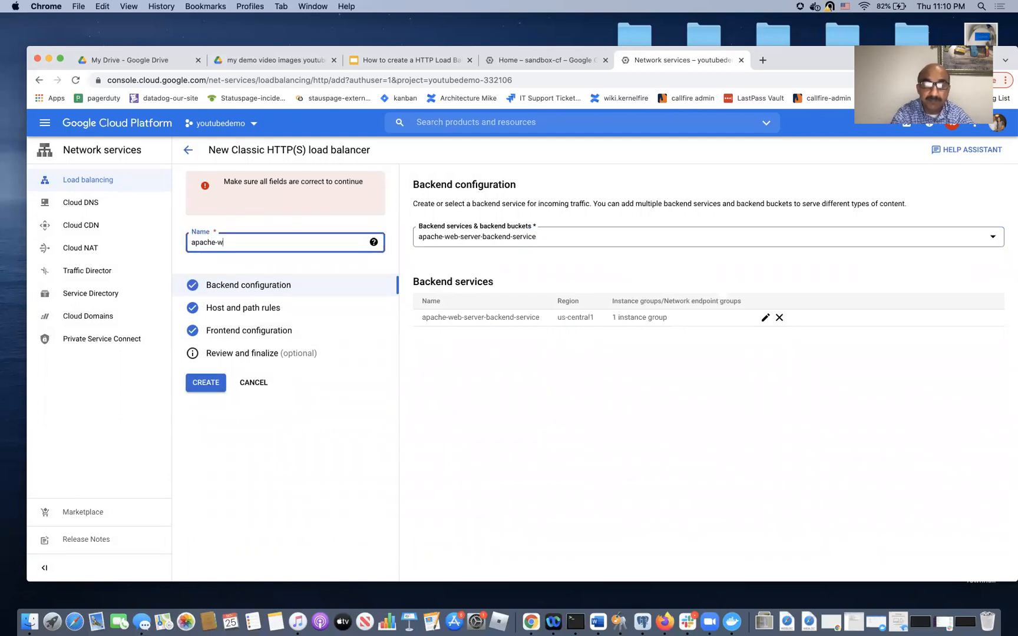
{"action": "type", "text": "eb-service-lb"}
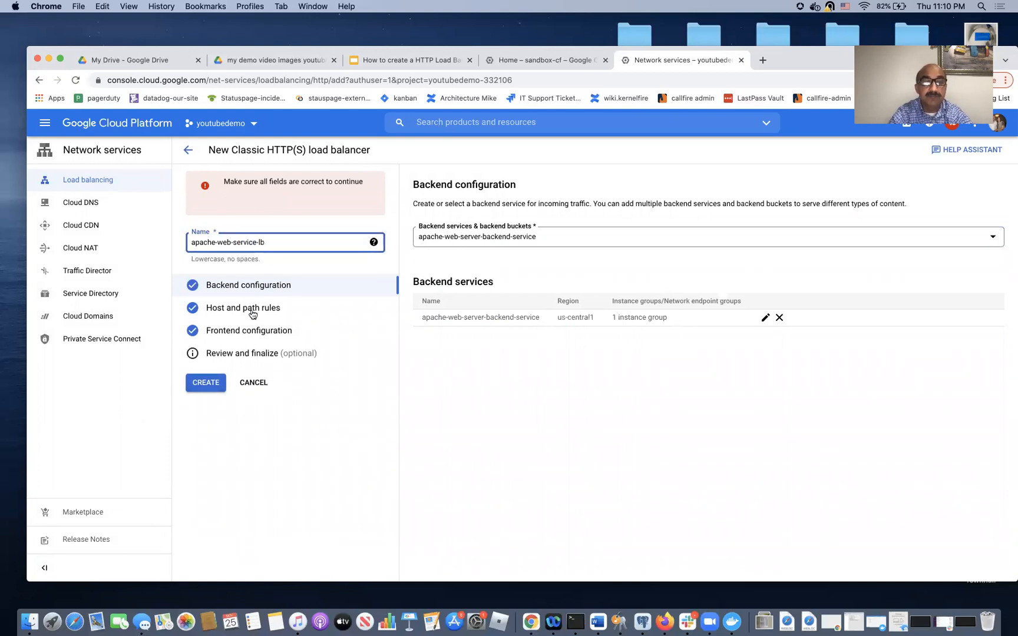
{"action": "left_click", "coordinate": [217, 387]}
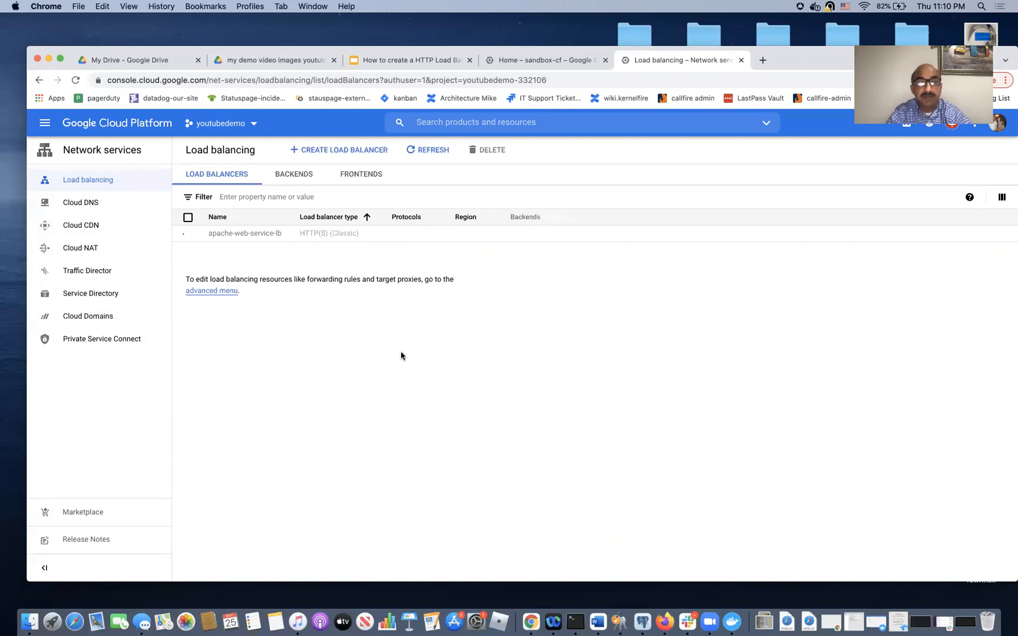
Refresh the load balancer list until apache-web-service-lb is ready and view its frontend and backend details
{"action": "key", "text": "super+r"}
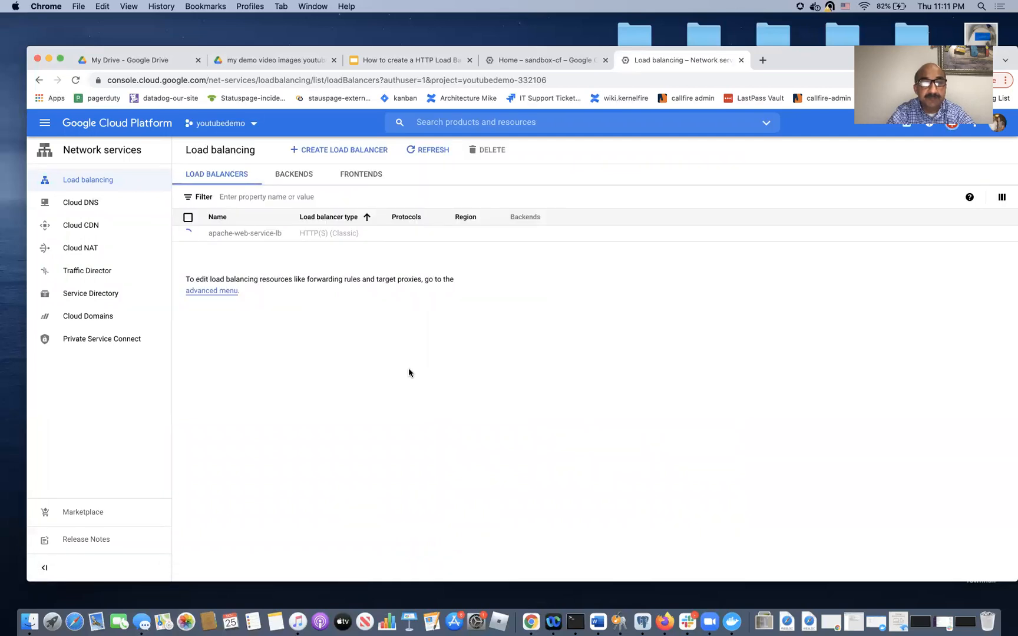
{"action": "left_click", "coordinate": [431, 154]}
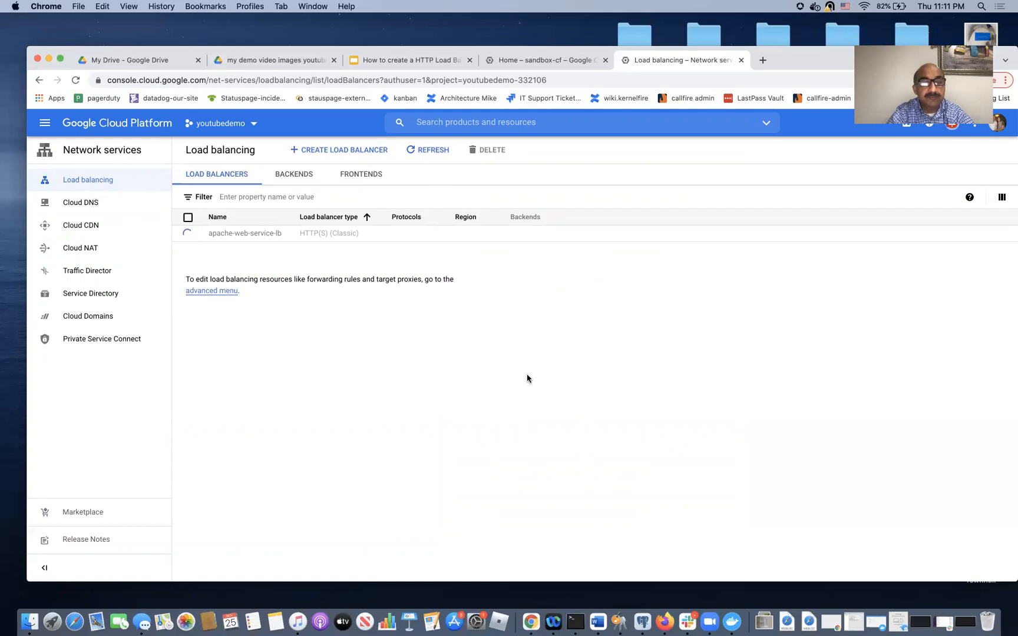
{"action": "left_click", "coordinate": [430, 152]}
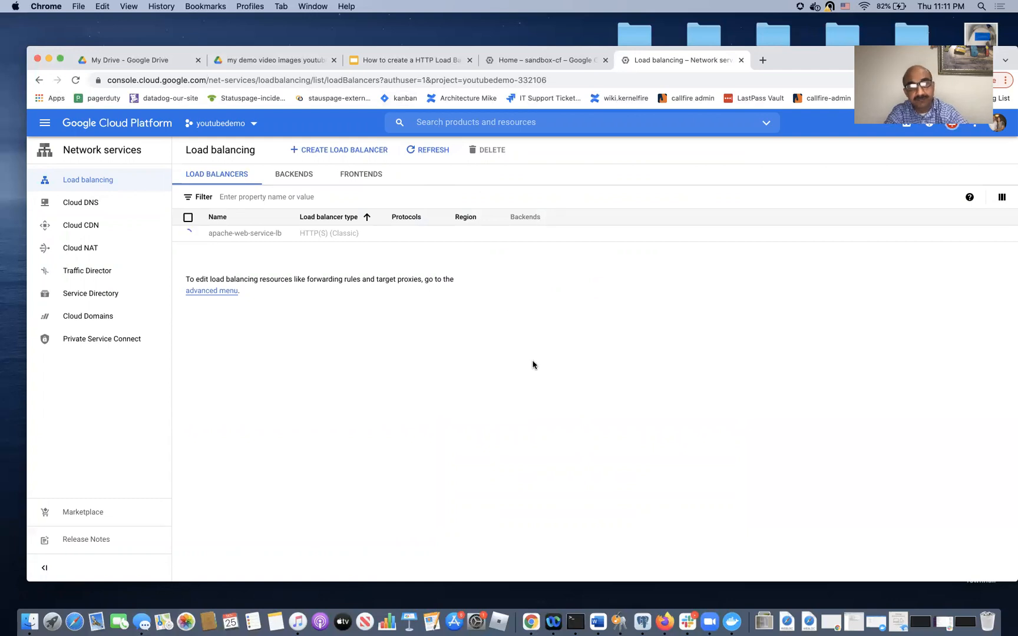
{"action": "key", "text": "super+r"}
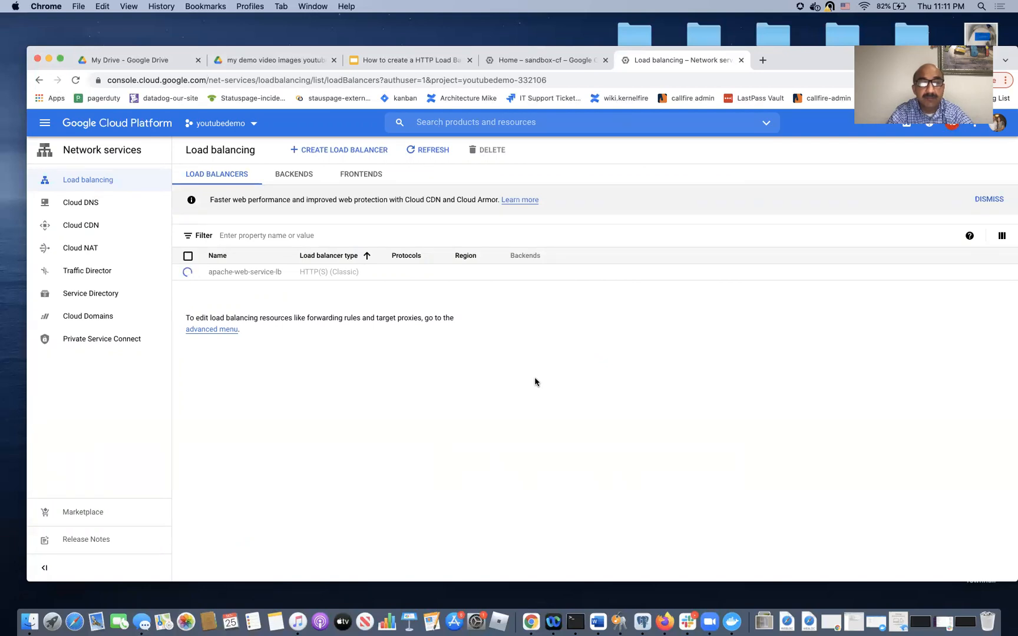
{"action": "key", "text": "super+r"}
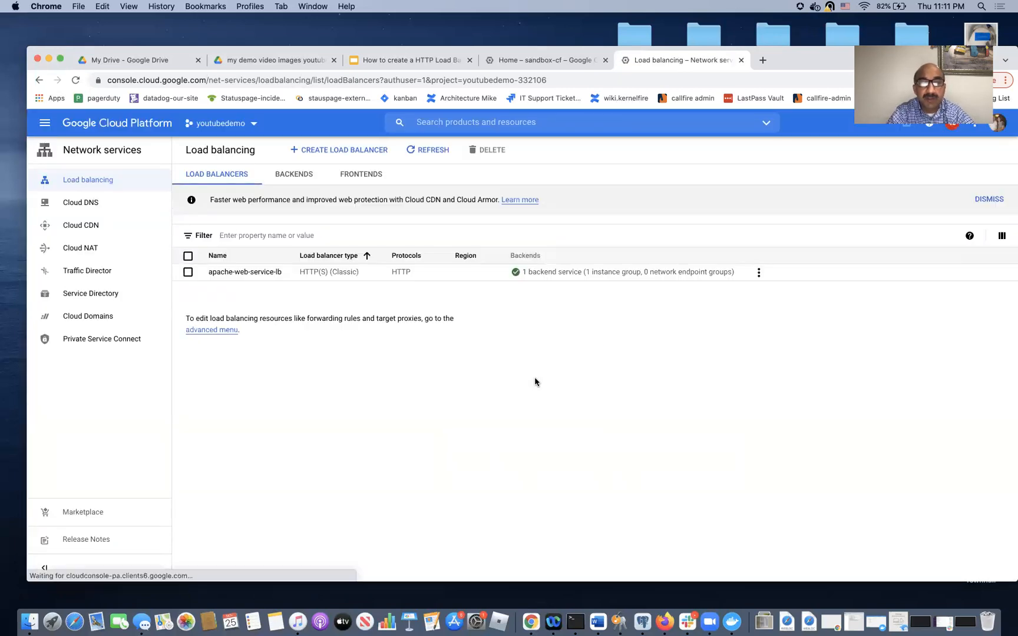
{"action": "left_click", "coordinate": [265, 273]}
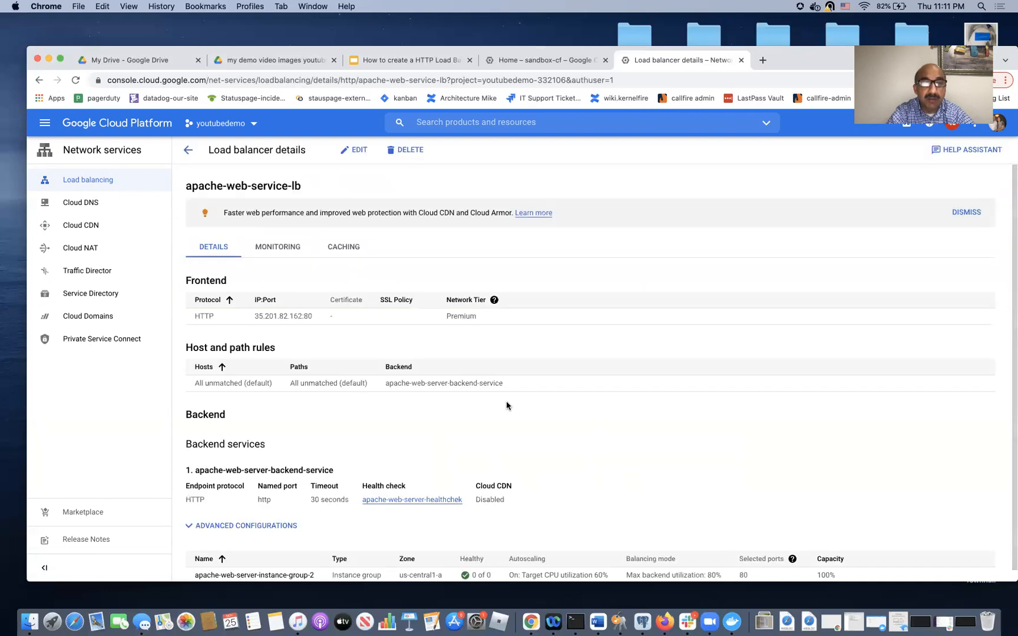
{"action": "scroll", "coordinate": [507, 405], "scroll_direction": "down", "scroll_amount": 1}
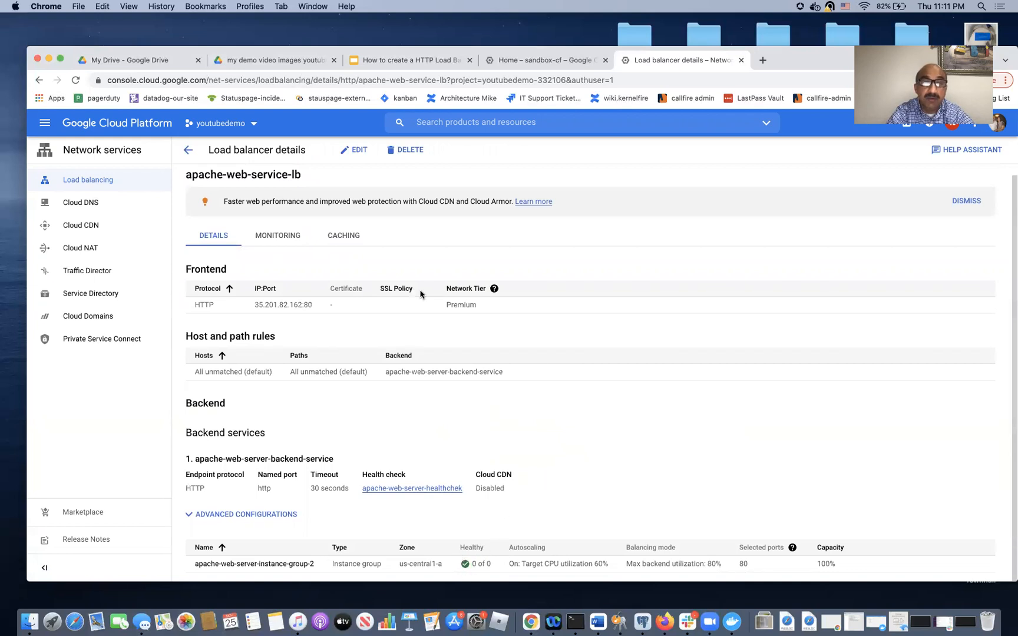
Go to Compute Engine's VM instances and open a browser SSH session to the running VM of apache-web-server-instance-group-2
{"action": "left_click", "coordinate": [432, 123]}
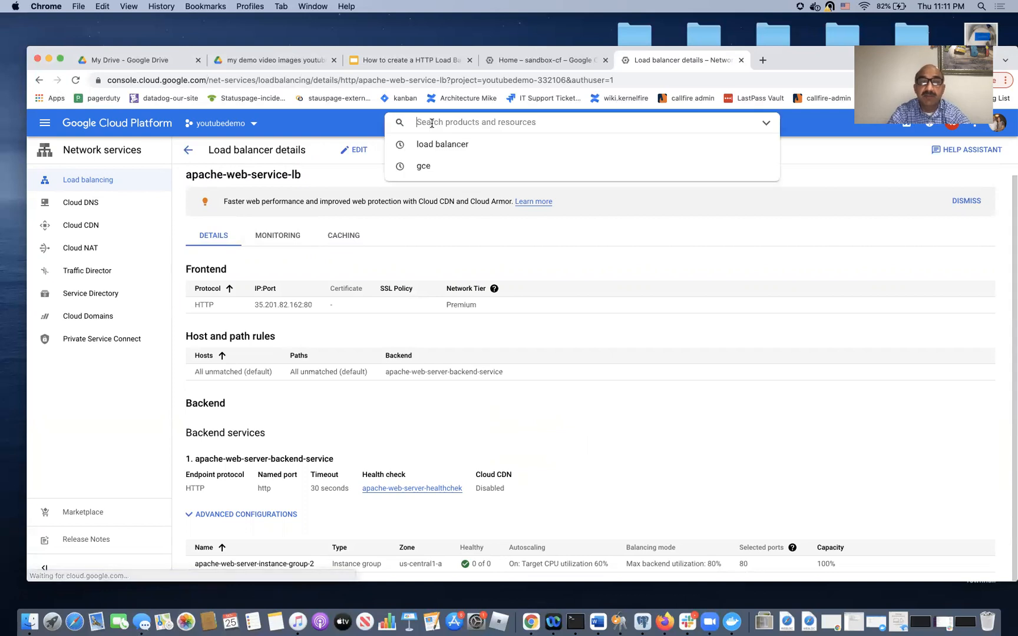
{"action": "left_click", "coordinate": [429, 168]}
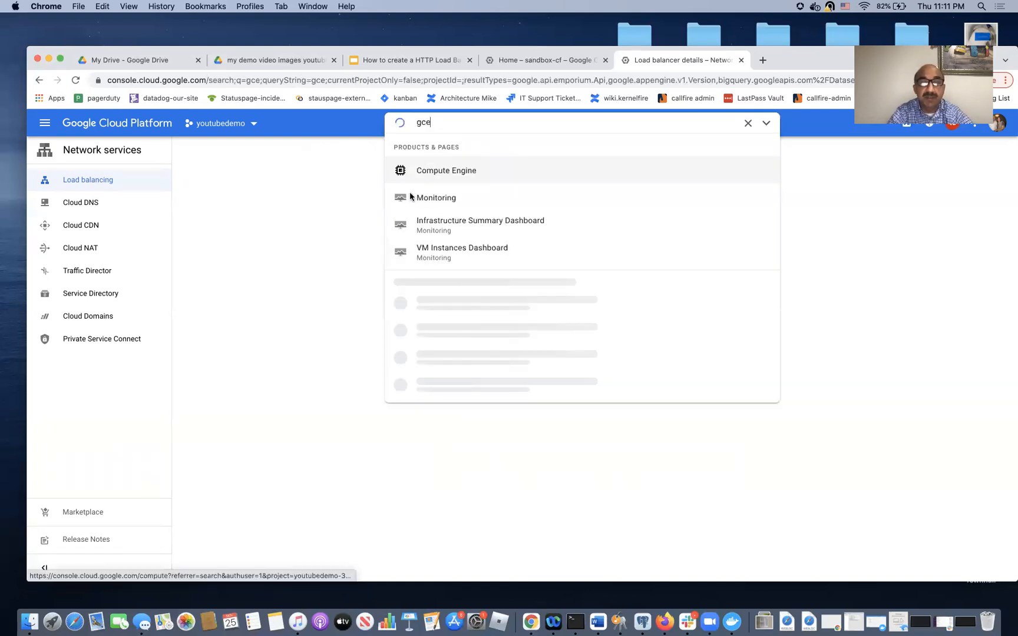
{"action": "left_click", "coordinate": [271, 203]}
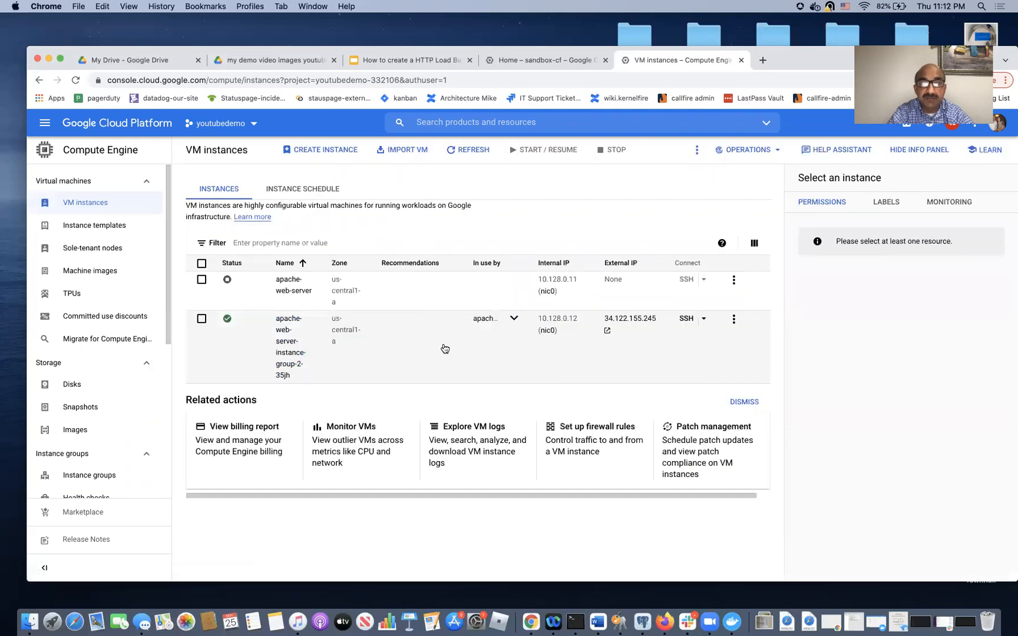
{"action": "left_click", "coordinate": [703, 319]}
{"action": "left_click", "coordinate": [727, 340]}
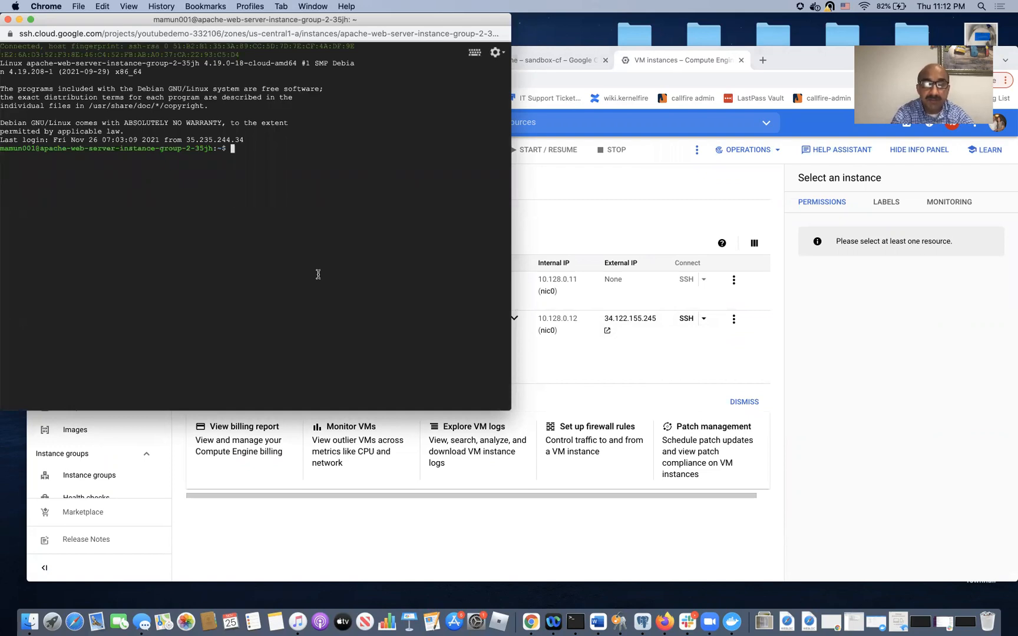
Test the web server on the VM with curl localhost:80 and highlight the returned HTML
{"action": "type", "text": "cur"}
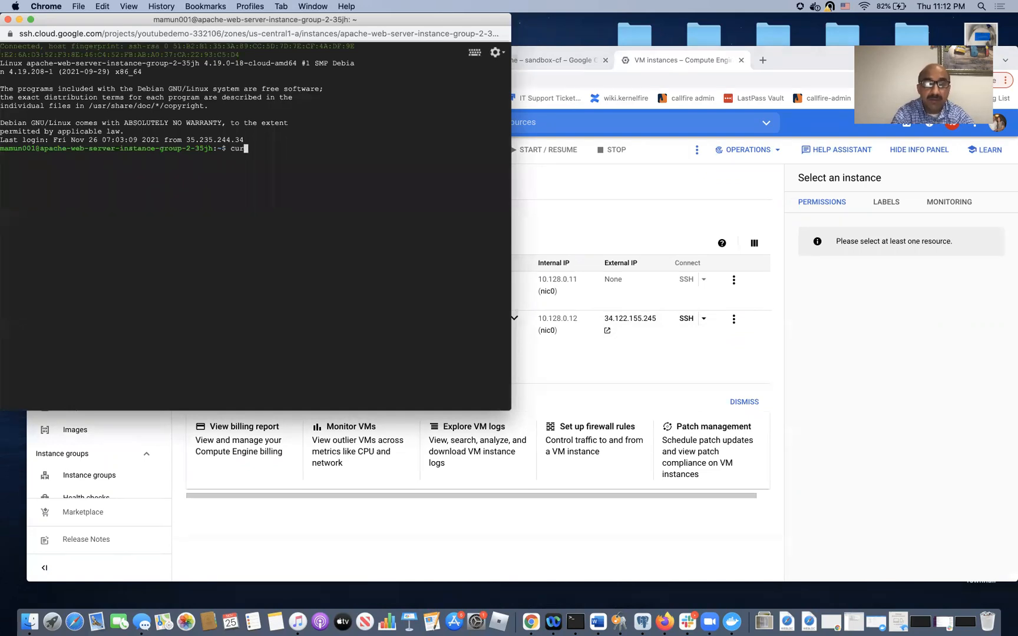
{"action": "type", "text": "l localhost:80"}
{"action": "key", "text": "Return"}
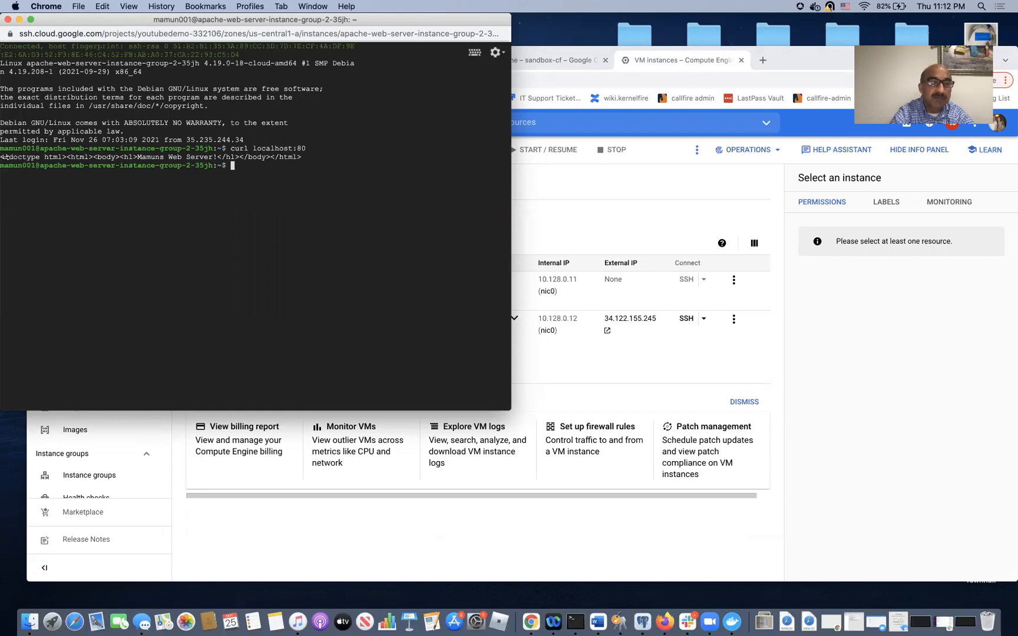
{"action": "left_click_drag", "start_coordinate": [1, 157], "coordinate": [328, 158]}
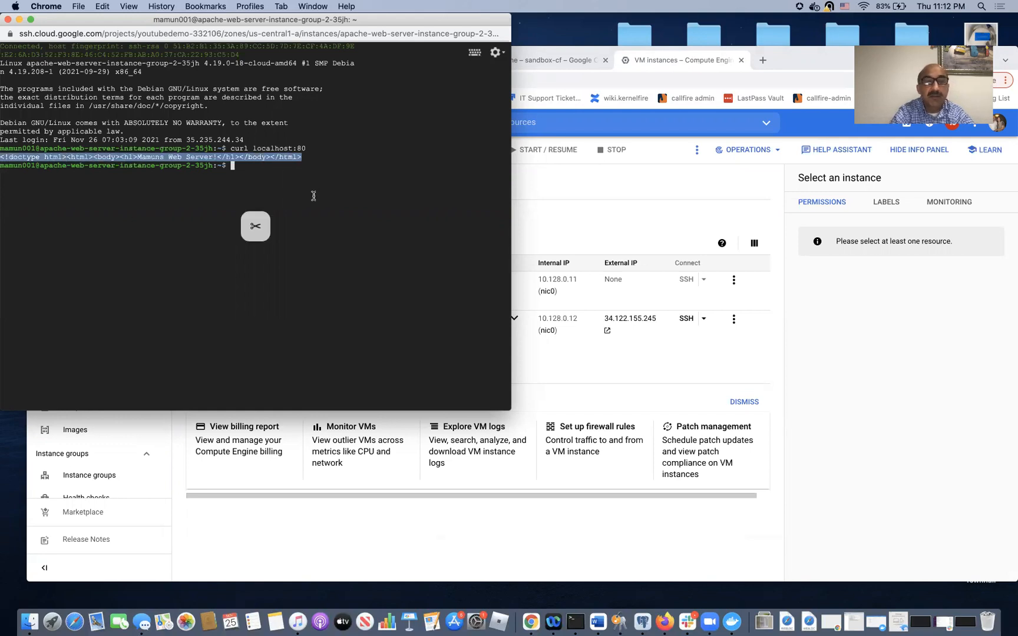
List the VM's listening ports with netstat -an | grep LISTEN and exit the SSH session
{"action": "type", "text": "netsta"}
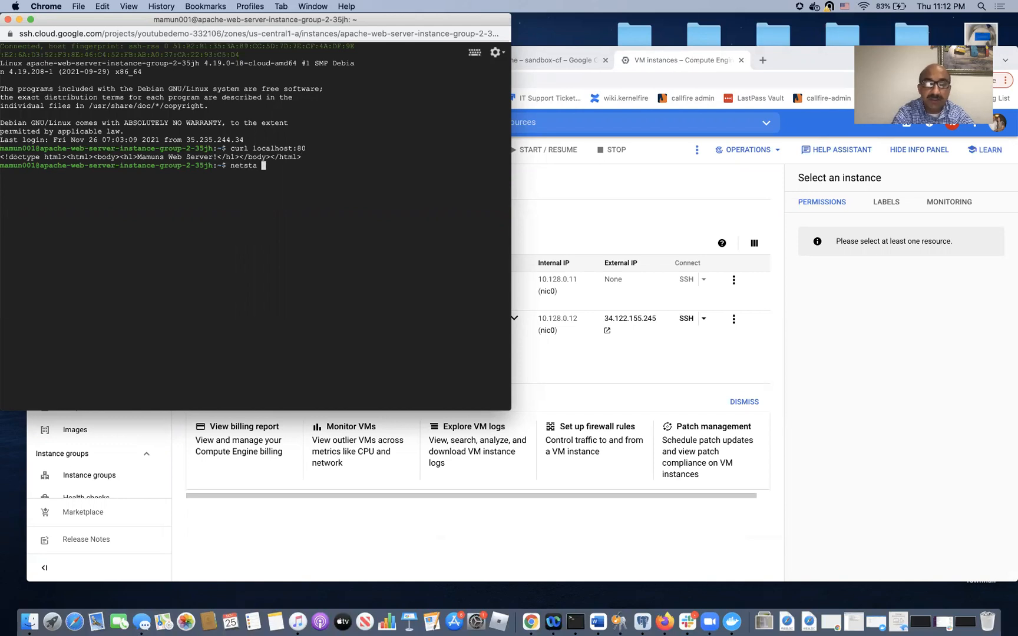
{"action": "key", "text": "BackSpace"}
{"action": "type", "text": "t -an | grep LISTEn"}
{"action": "key", "text": "BackSpace"}
{"action": "type", "text": "N"}
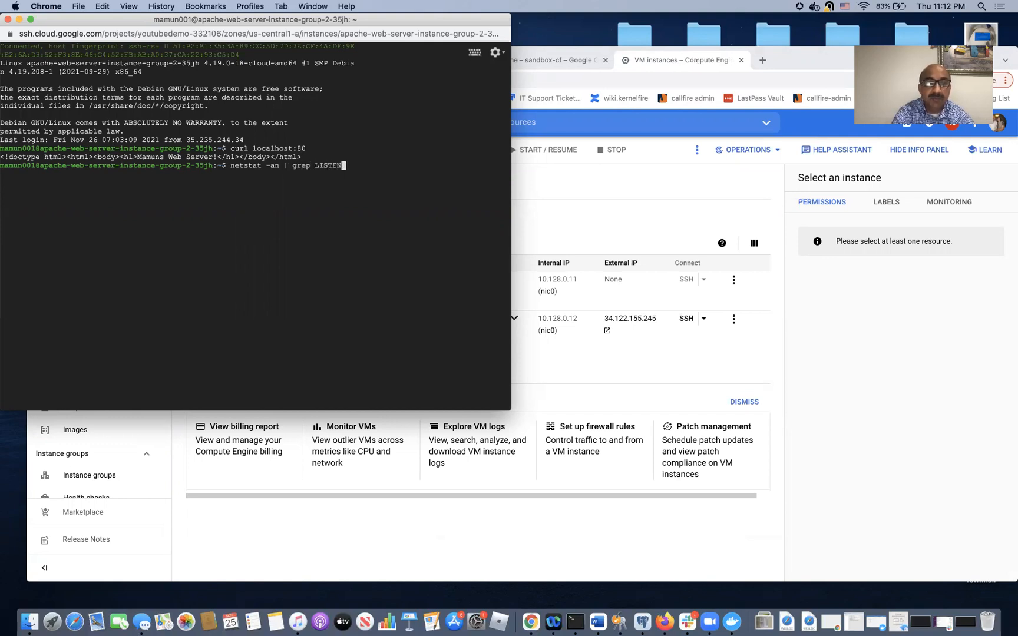
{"action": "key", "text": "Return"}
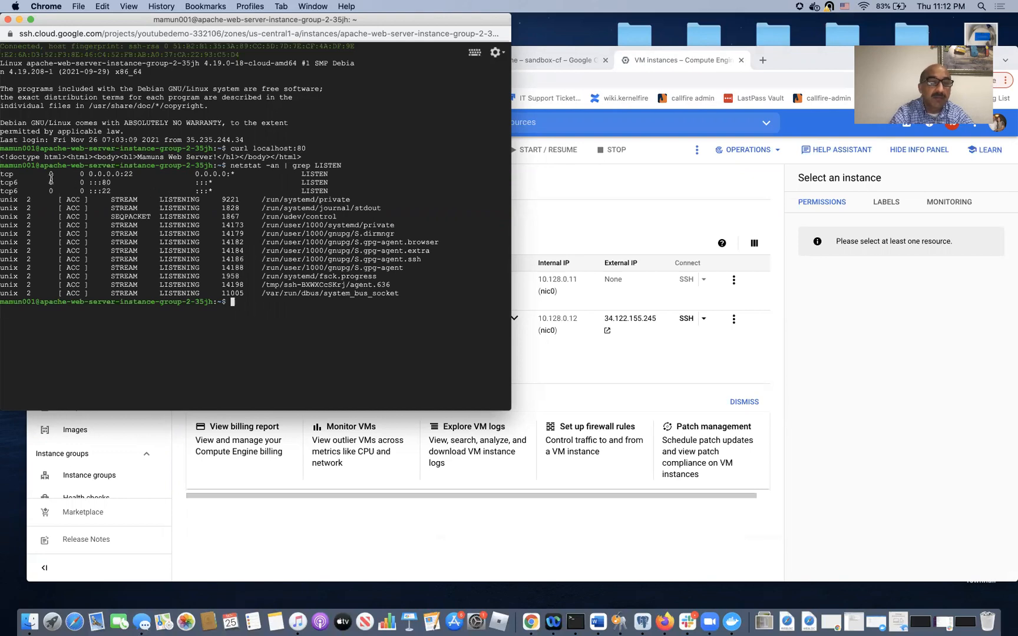
{"action": "type", "text": "exi"}
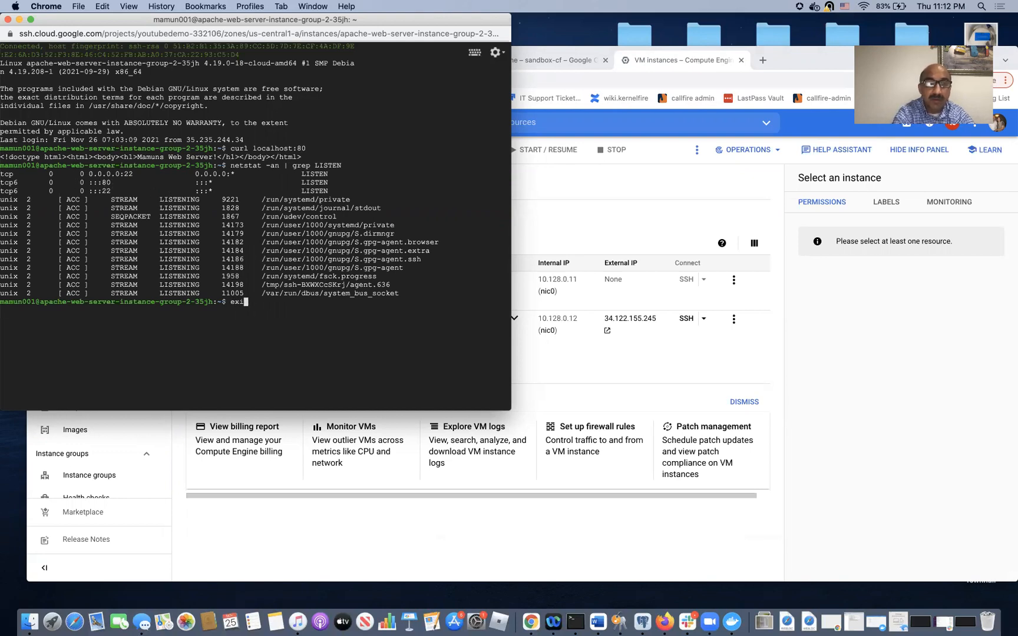
{"action": "type", "text": "t"}
{"action": "key", "text": "Return"}
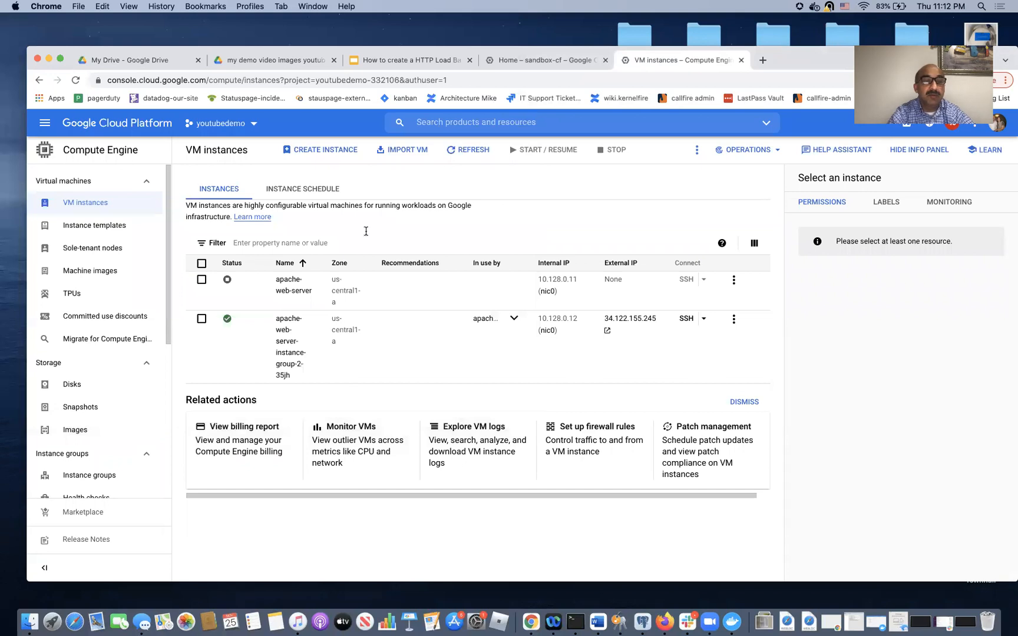
Return to Load balancing and check the backend health in the details of apache-web-service-lb
{"action": "left_click", "coordinate": [421, 122]}
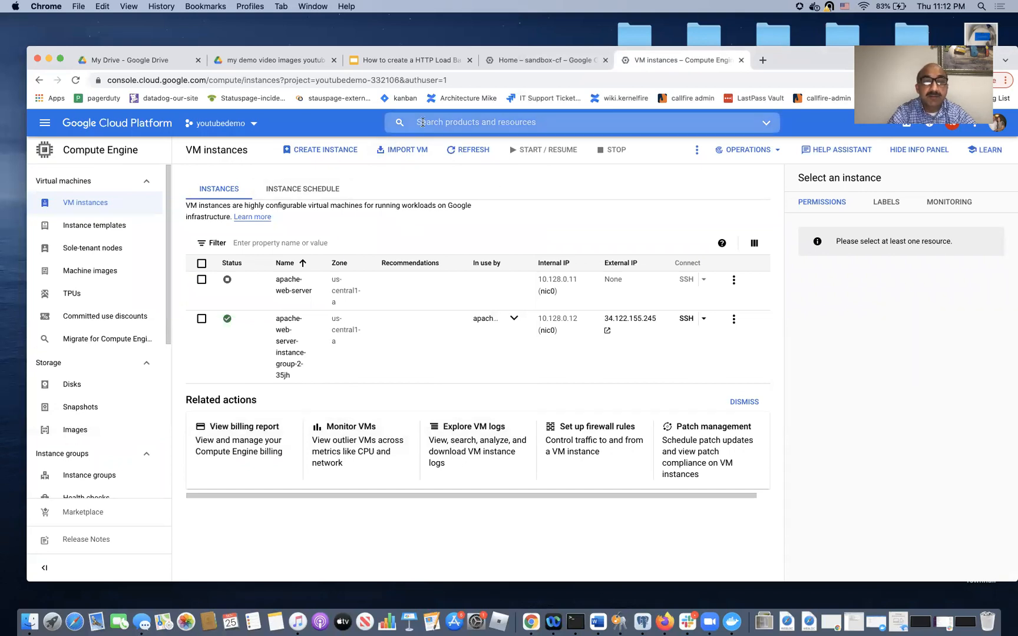
{"action": "left_click", "coordinate": [433, 168]}
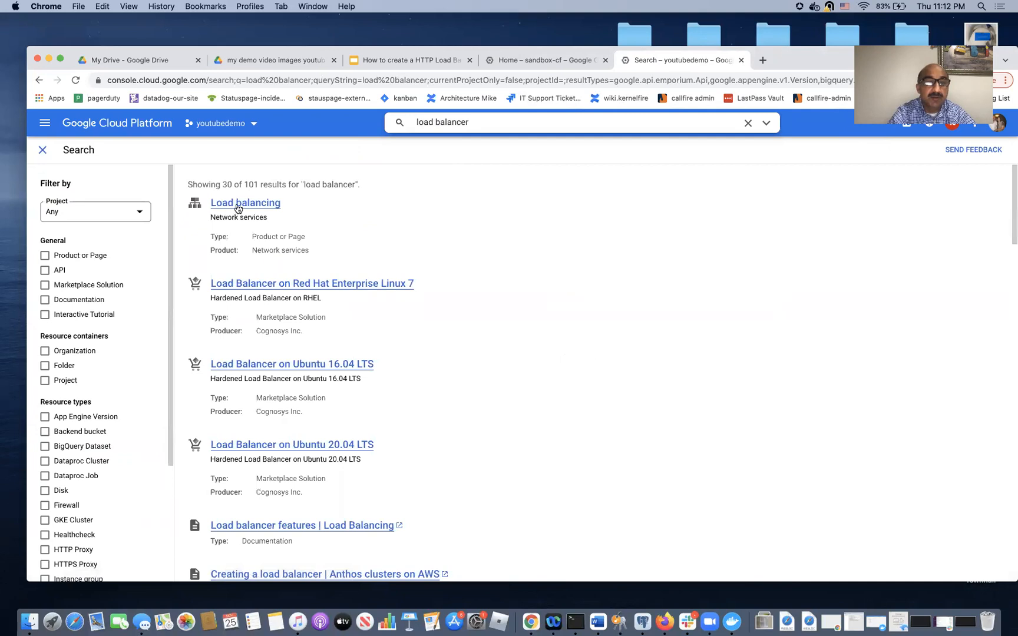
{"action": "left_click", "coordinate": [230, 202]}
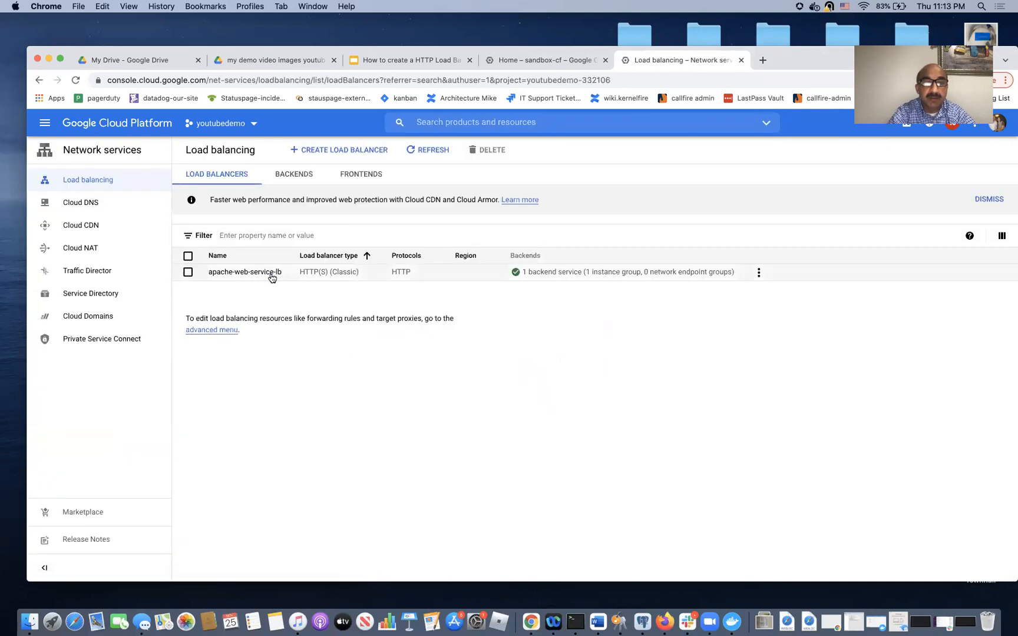
{"action": "left_click", "coordinate": [245, 271]}
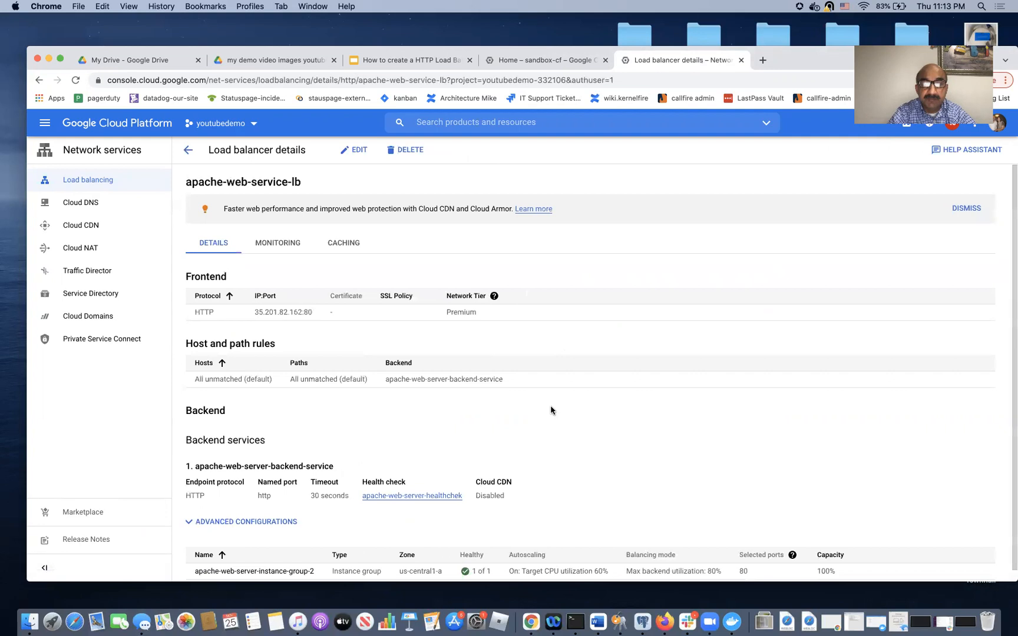
{"action": "scroll", "coordinate": [454, 567], "scroll_direction": "down", "scroll_amount": 1}
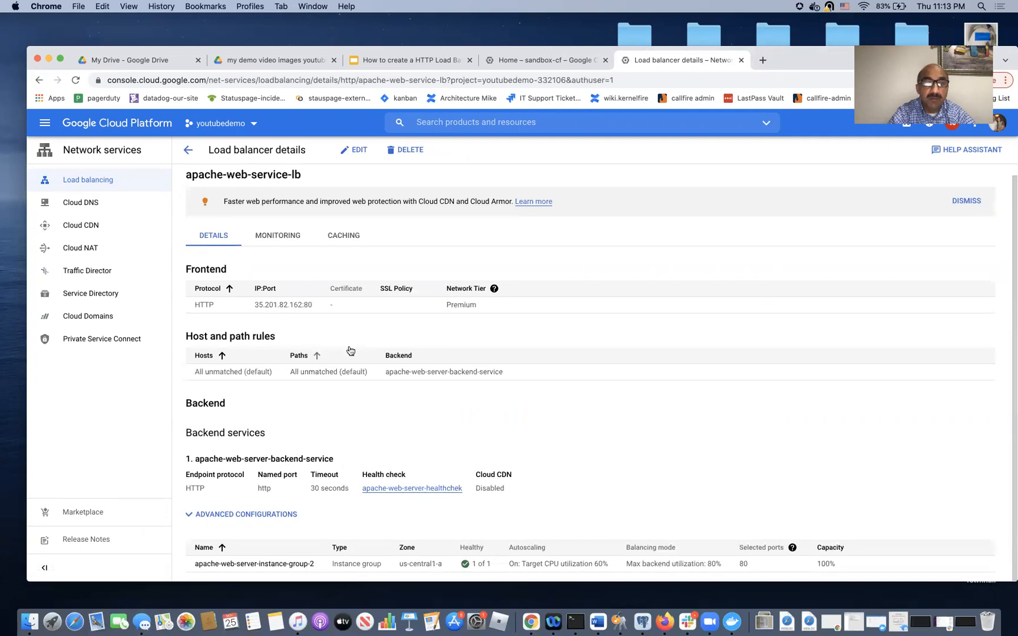
{"action": "left_click_drag", "start_coordinate": [255, 304], "coordinate": [314, 305]}
{"action": "key", "text": "super+c"}
{"action": "left_click", "coordinate": [761, 62]}
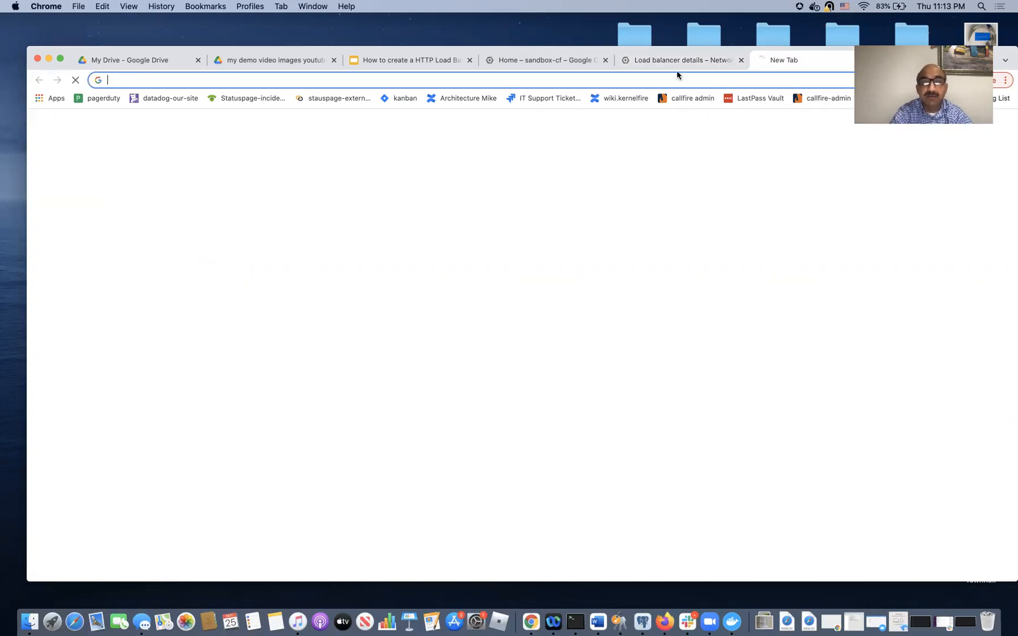
{"action": "type", "text": "htpp"}
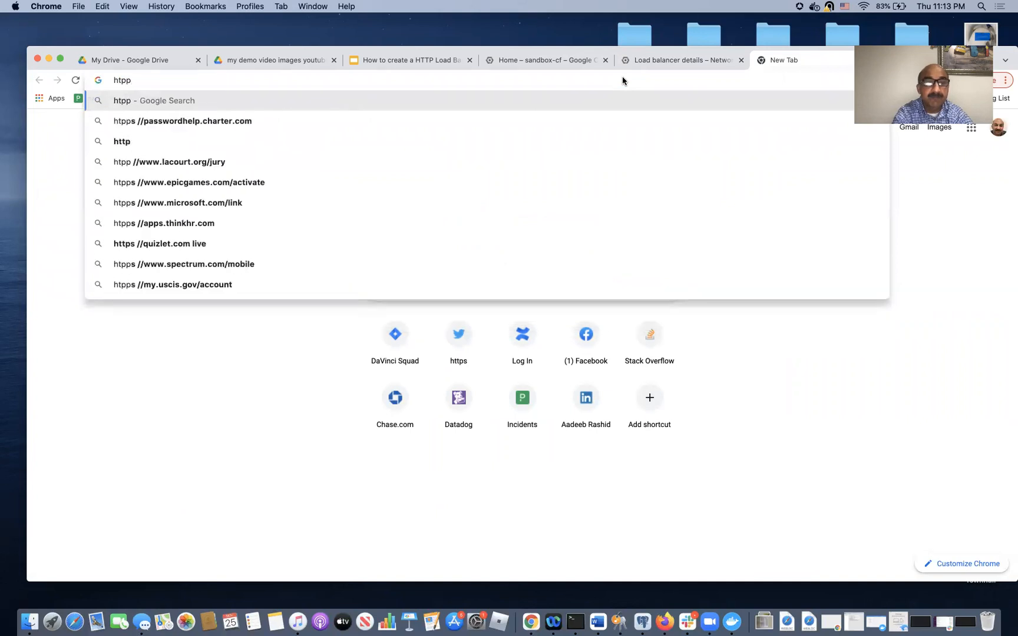
{"action": "key", "text": "BackSpace"}
{"action": "key", "text": "BackSpace"}
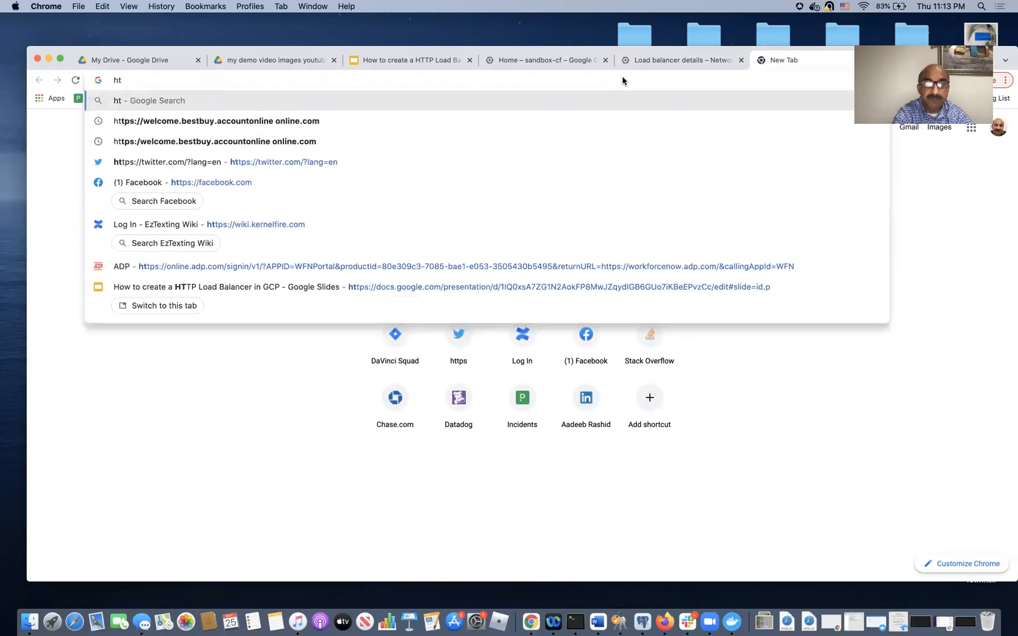
{"action": "type", "text": "tp"}
{"action": "key", "text": "BackSpace"}
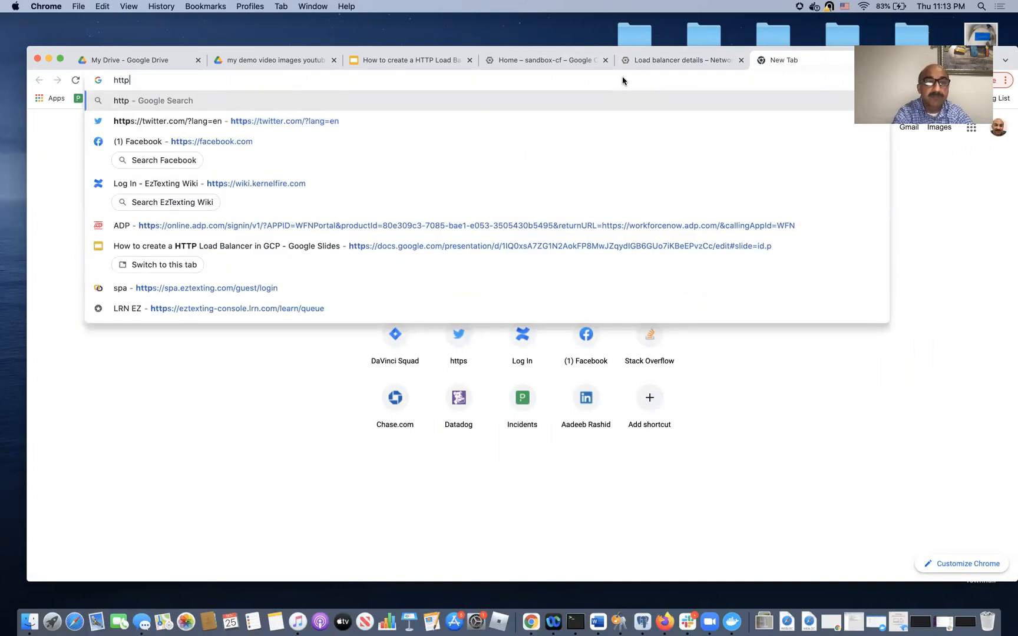
{"action": "type", "text": ":/"}
{"action": "key", "text": "super+v"}
{"action": "key", "text": "Return"}
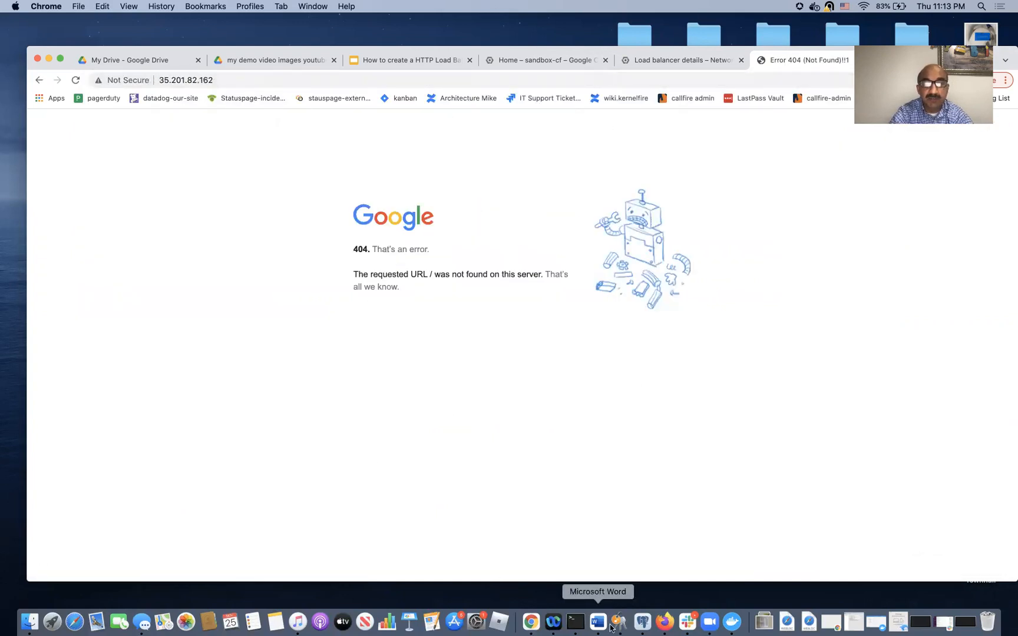
{"action": "left_click", "coordinate": [664, 622]}
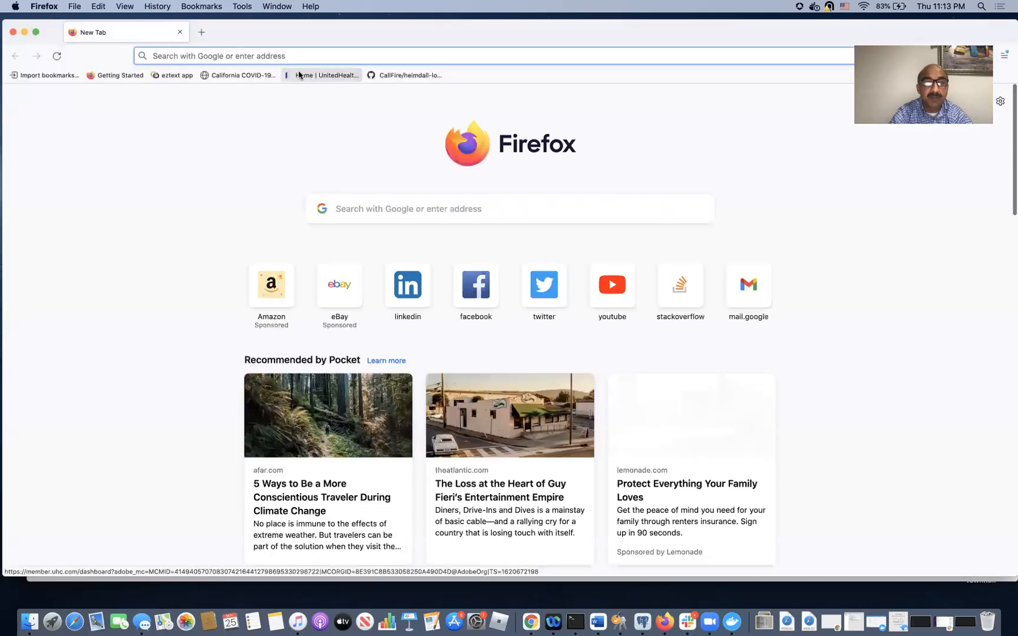
{"action": "type", "text": "ht"}
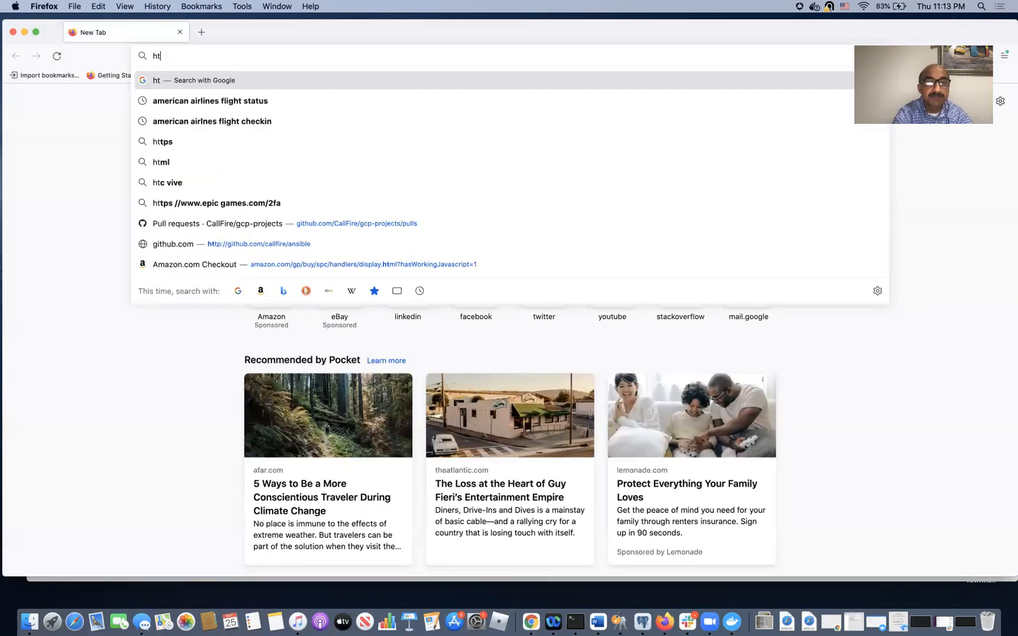
{"action": "type", "text": "tp://"}
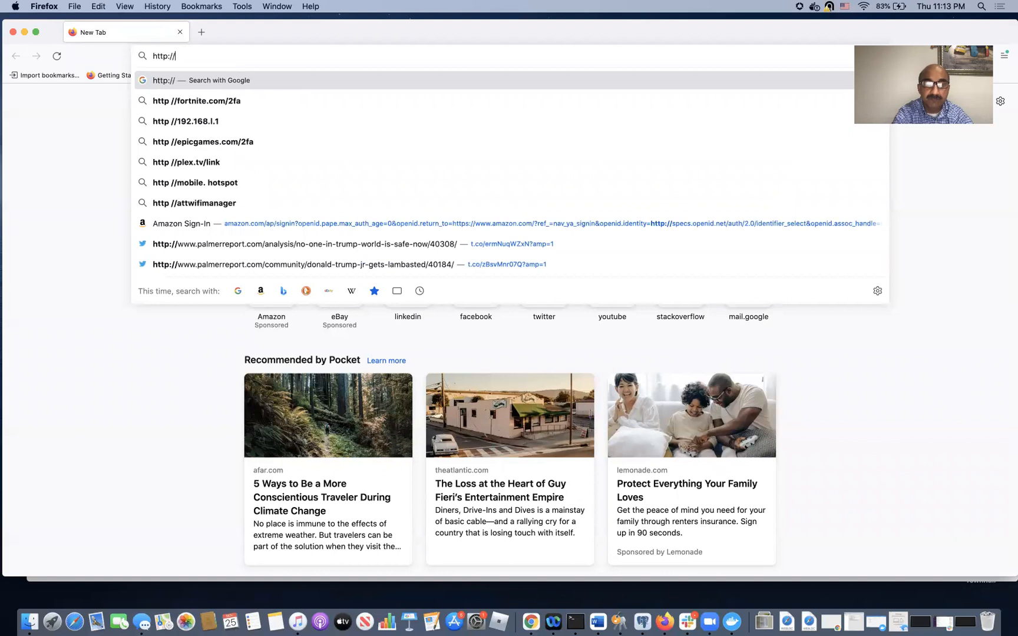
{"action": "key", "text": "super+v"}
{"action": "key", "text": "Return"}
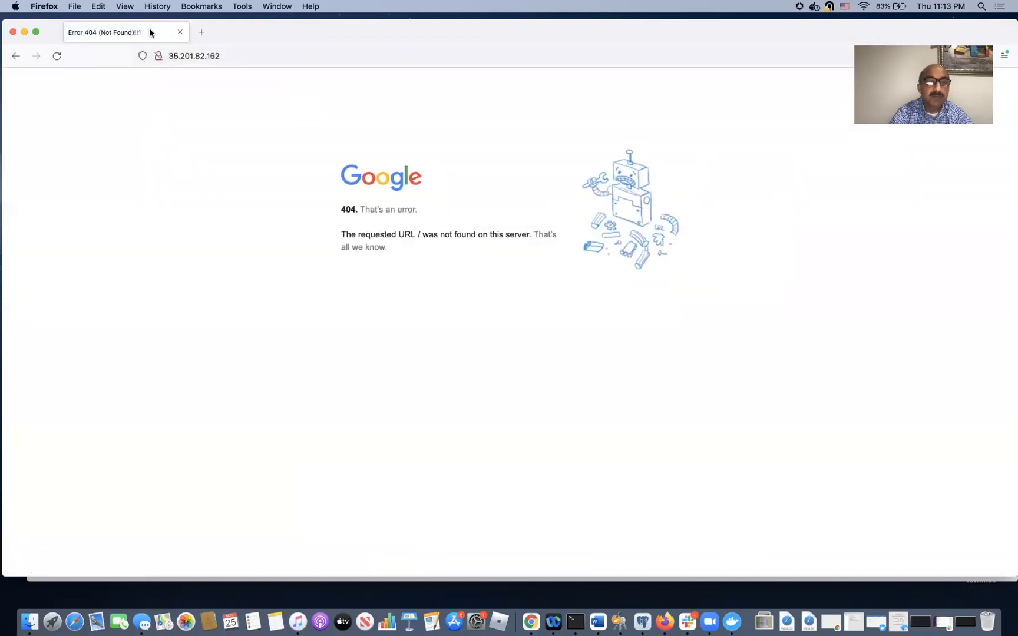
{"action": "left_click", "coordinate": [13, 32]}
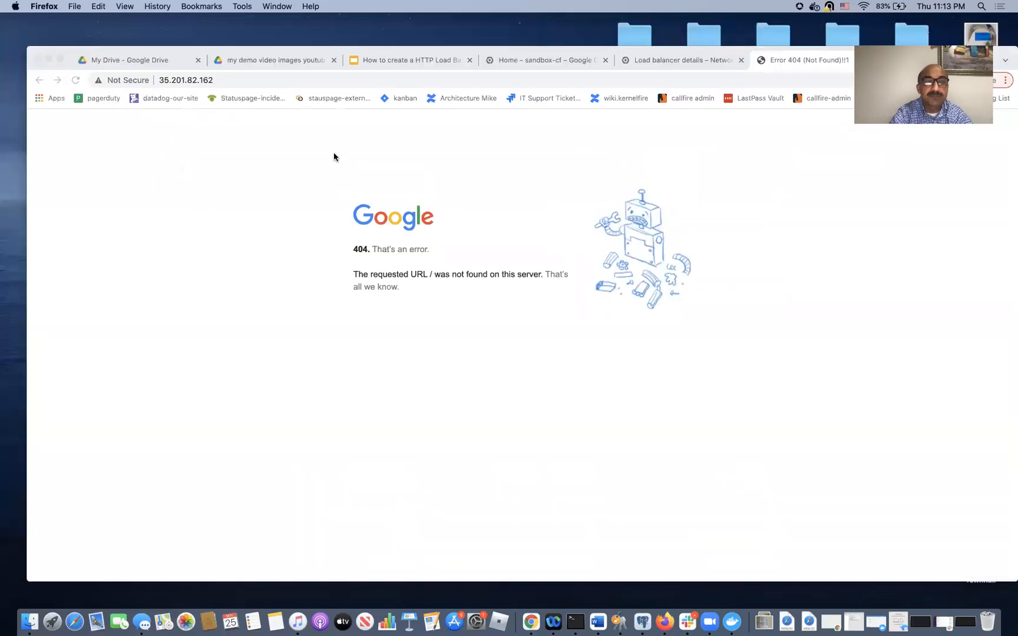
Return to the details of apache-web-service-lb in Chrome and highlight the frontend's full IP:Port value
{"action": "left_click", "coordinate": [820, 62]}
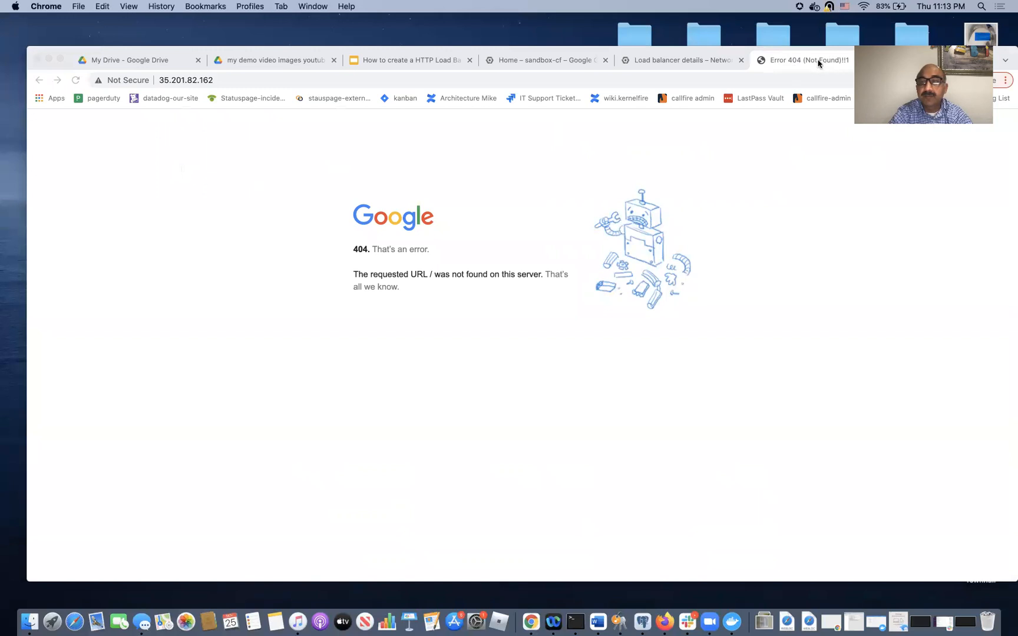
{"action": "left_click", "coordinate": [698, 60]}
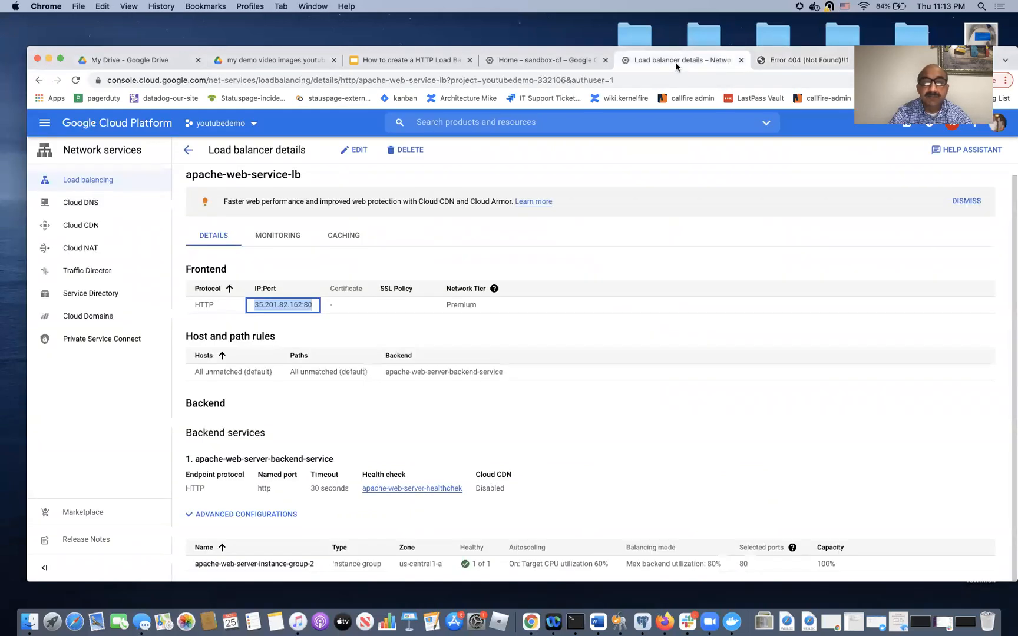
{"action": "left_click", "coordinate": [403, 253]}
{"action": "left_click_drag", "start_coordinate": [254, 304], "coordinate": [287, 305]}
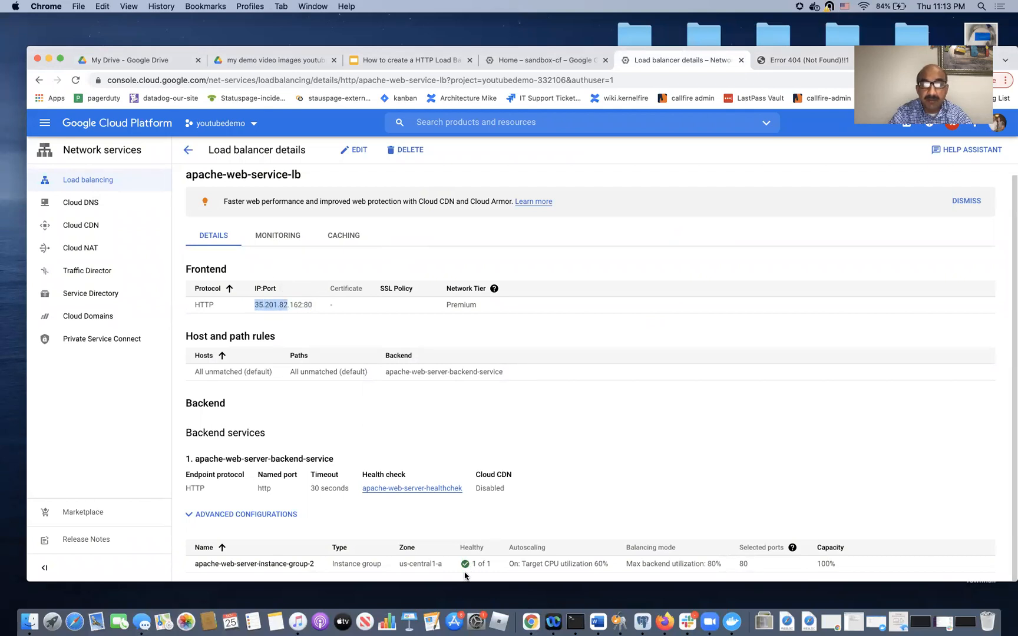
{"action": "left_click", "coordinate": [325, 330]}
{"action": "left_click_drag", "start_coordinate": [255, 304], "coordinate": [312, 305]}
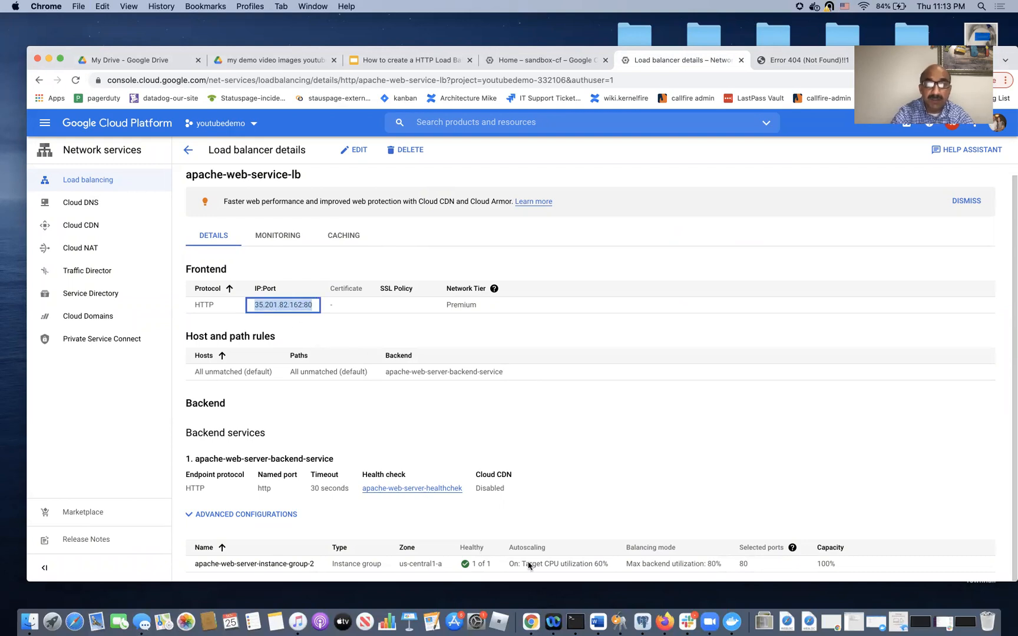
Switch to Terminal, run curl 35.201.82.162:80 and highlight the "was not found on this server" text in the response
{"action": "left_click", "coordinate": [575, 622]}
{"action": "key", "text": "Return"}
{"action": "key", "text": "Return"}
{"action": "key", "text": "Return"}
{"action": "type", "text": "curl "}
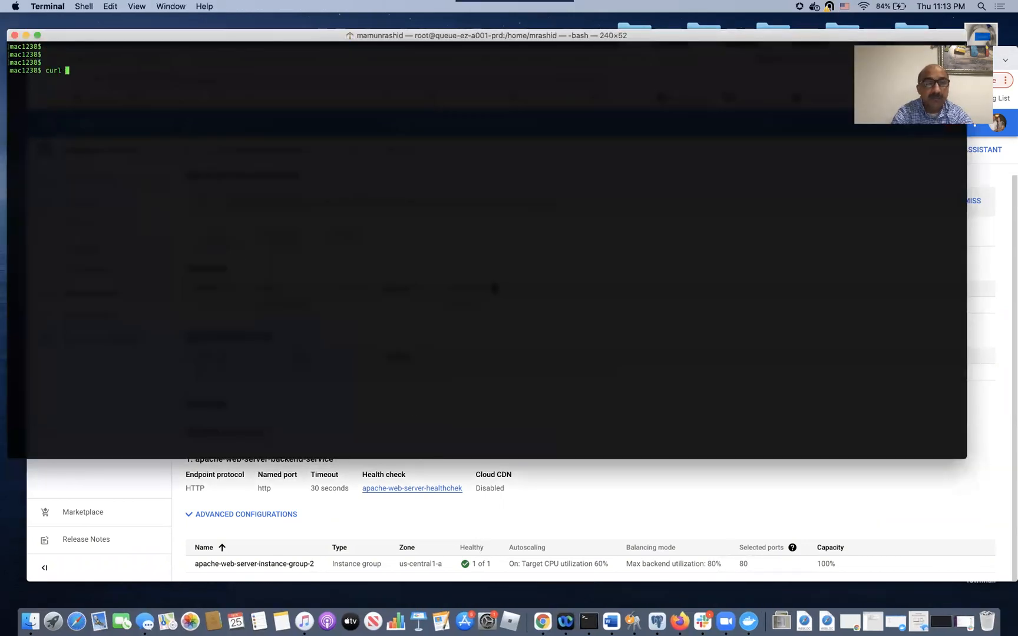
{"action": "type", "text": "35.201.82.162:80"}
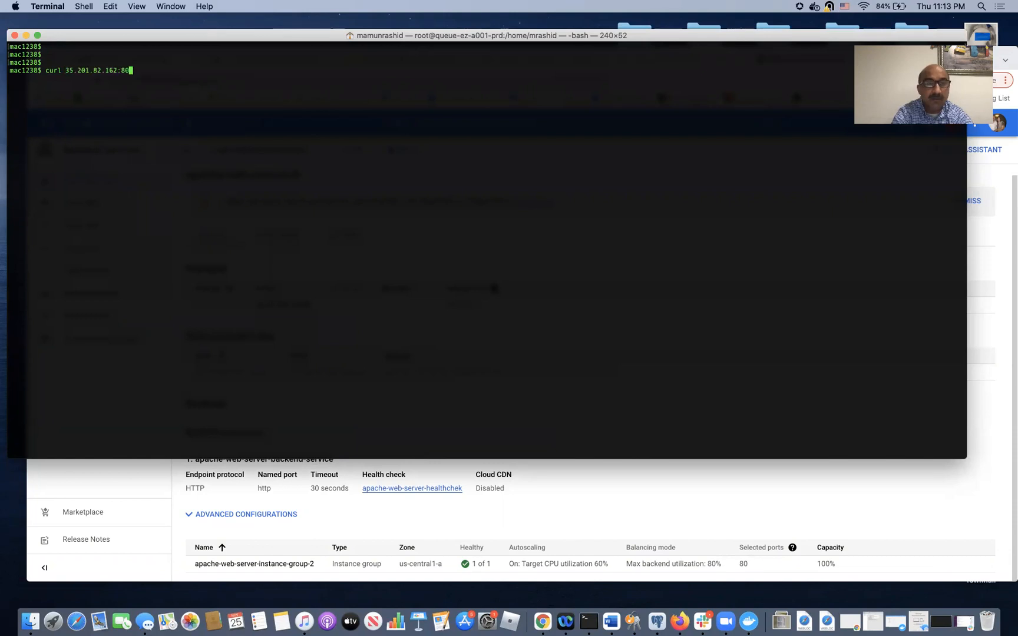
{"action": "key", "text": "Return"}
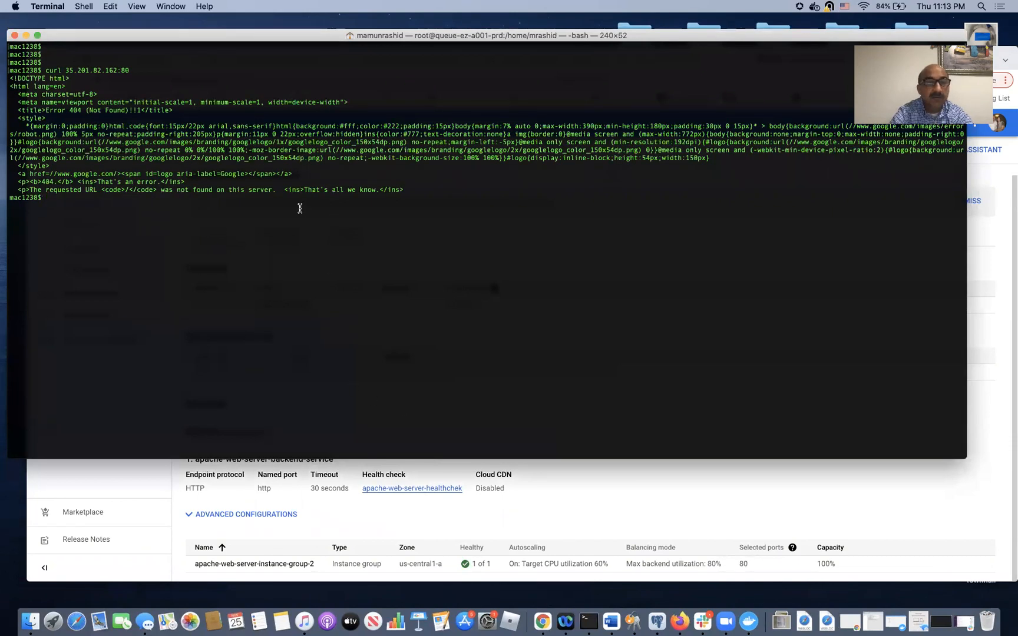
{"action": "left_click_drag", "start_coordinate": [162, 189], "coordinate": [273, 190]}
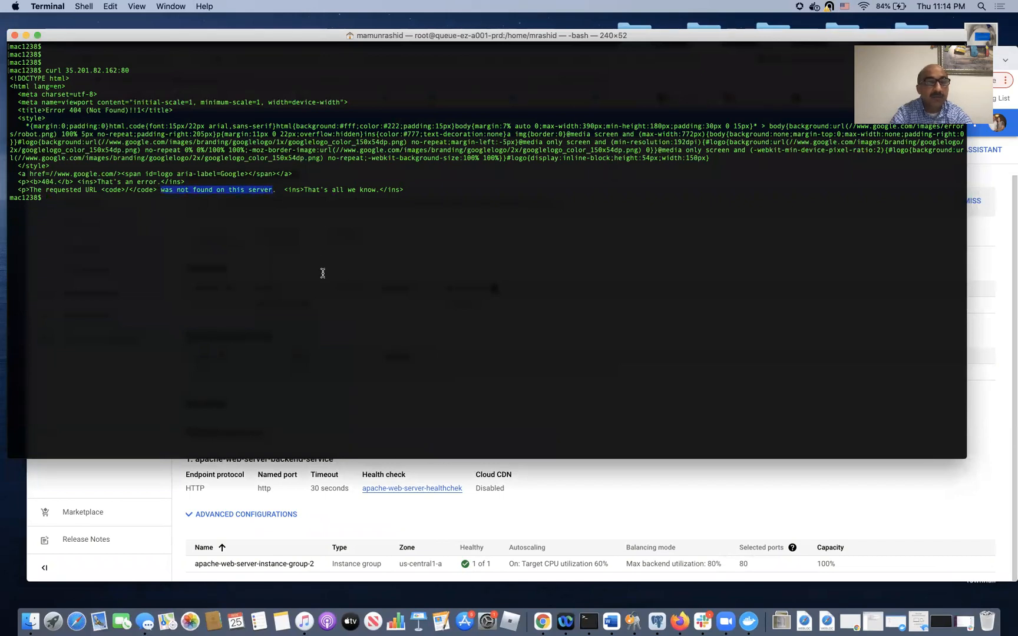
Ping 35.201.82.162 to test that the load balancer is reachable, and stop the ping after a few replies
{"action": "key", "text": "Return"}
{"action": "key", "text": "Return"}
{"action": "type", "text": "p"}
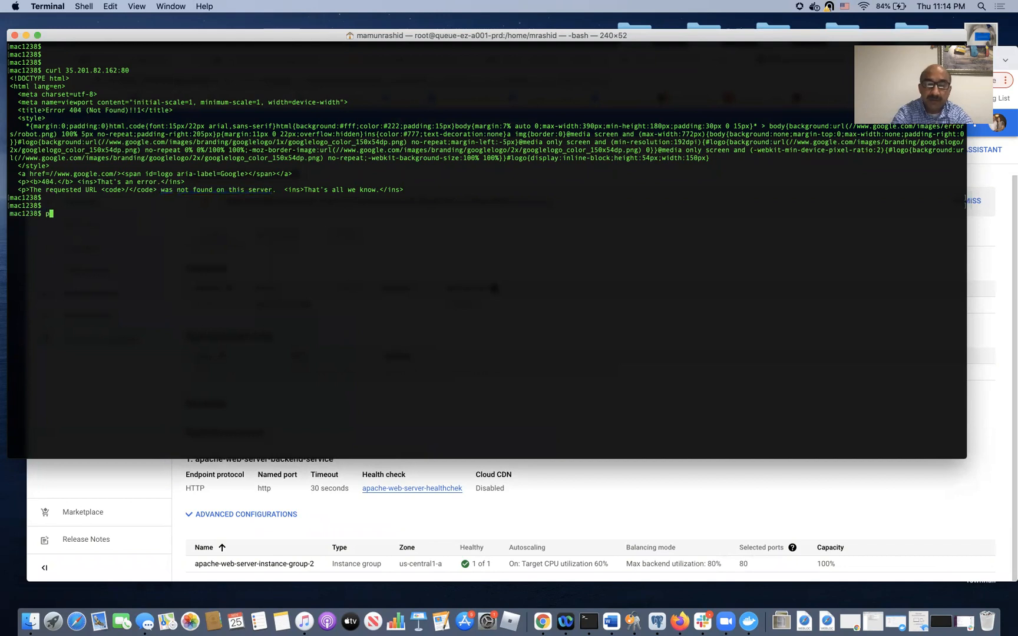
{"action": "type", "text": "ing 35.201.82.162:80"}
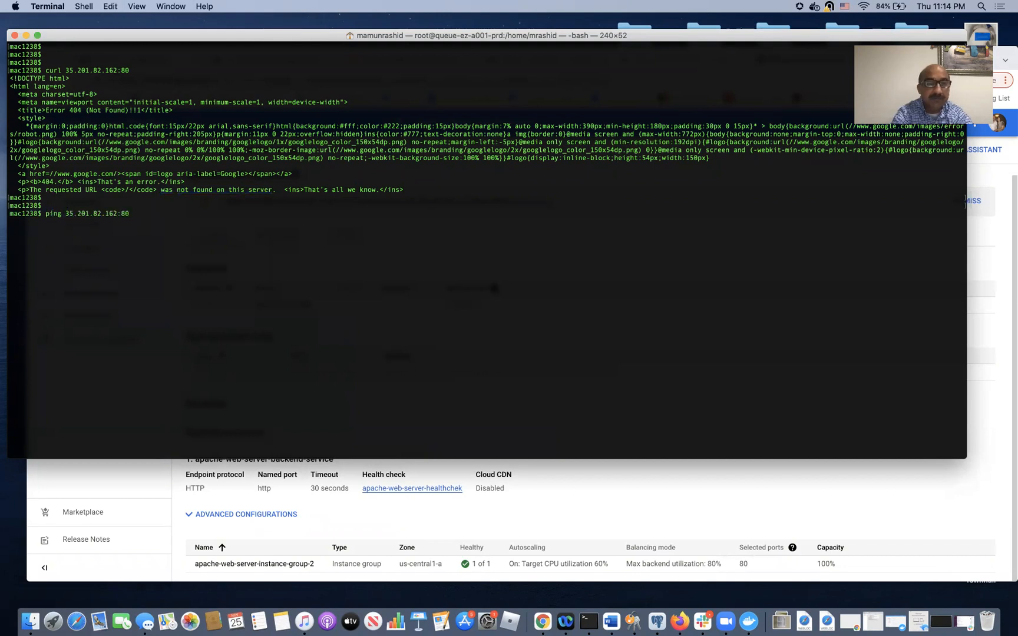
{"action": "key", "text": "Return"}
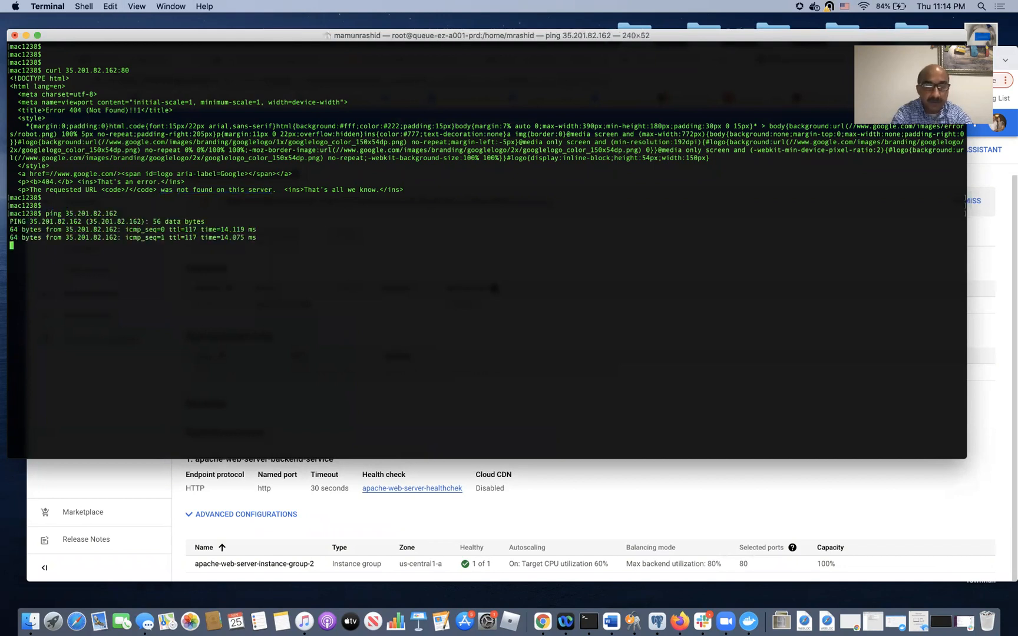
{"action": "key", "text": "ctrl+c"}
{"action": "key", "text": "Return"}
{"action": "key", "text": "Return"}
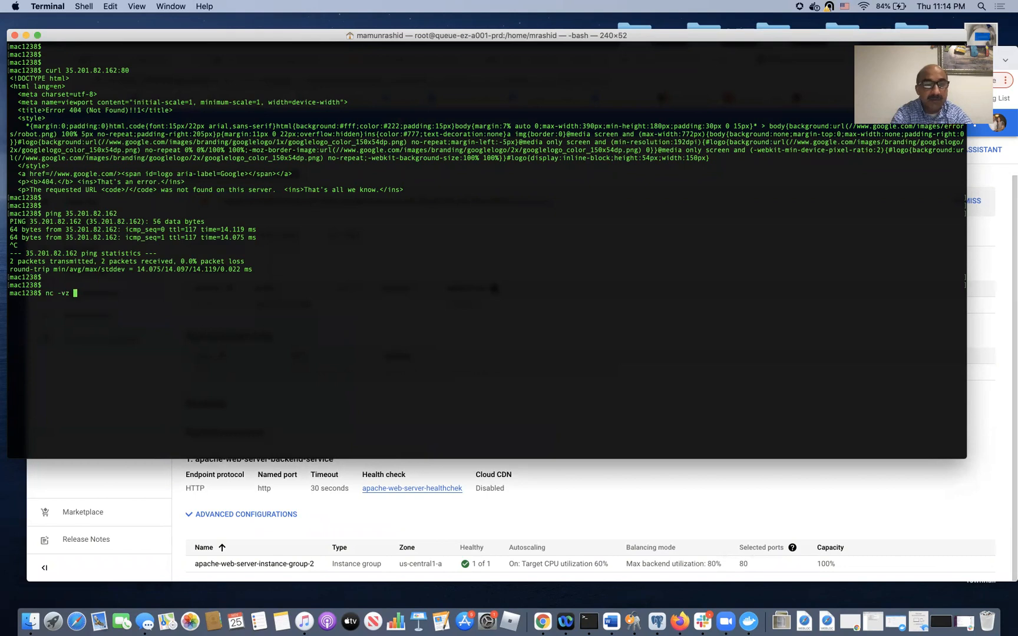
Test whether the load balancer's port 80 is open with nc -vz 35.201.82.162 80
{"action": "type", "text": "nc -vz"}
{"action": "key", "text": "super+v"}
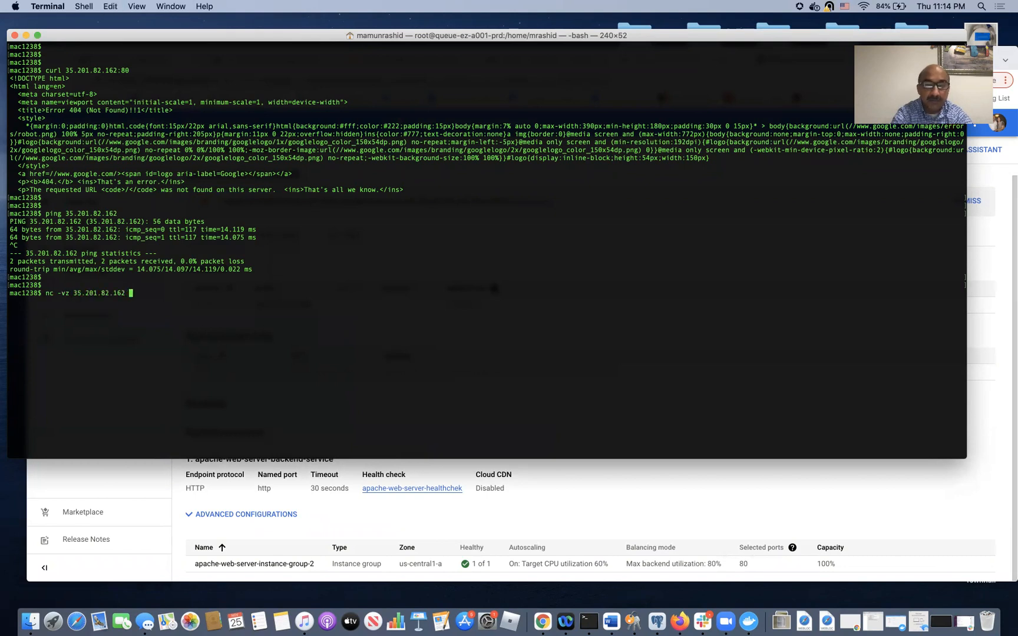
{"action": "key", "text": "Return"}
{"action": "key", "text": "Return"}
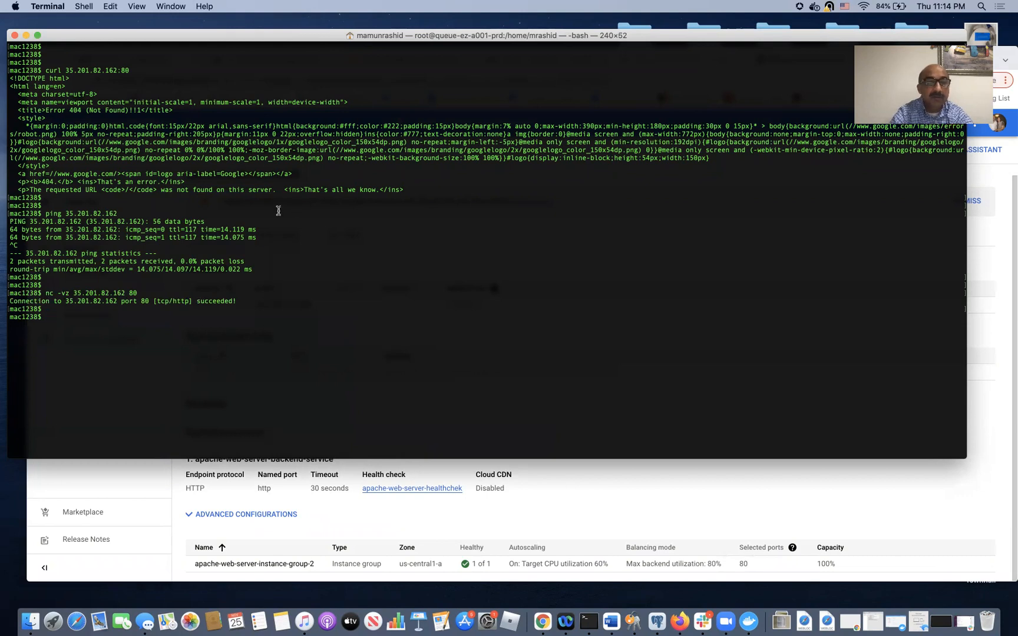
{"action": "type", "text": "curl htt"}
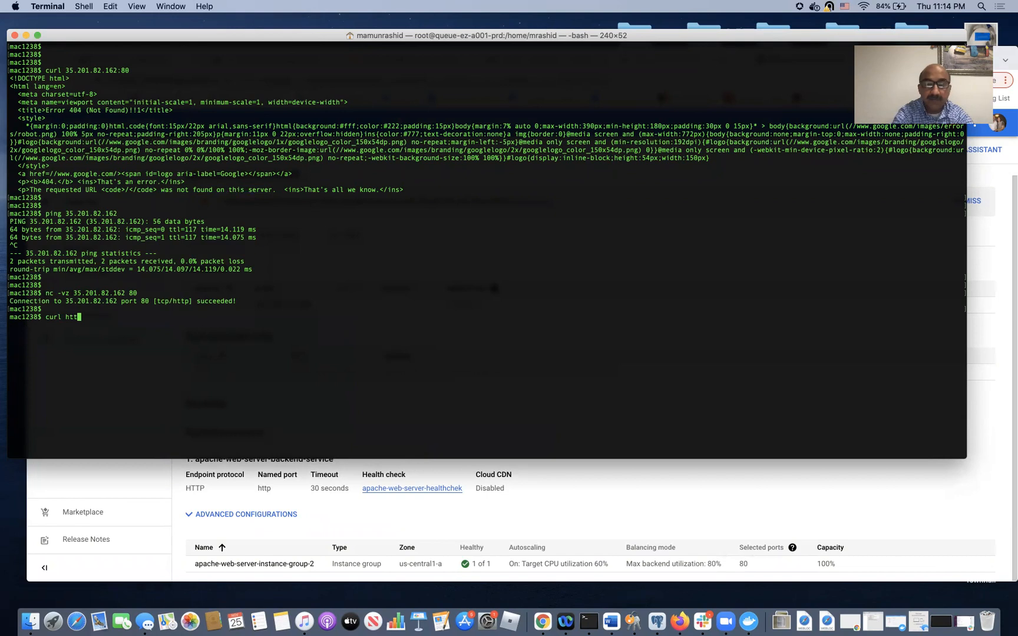
{"action": "type", "text": "p://"}
{"action": "key", "text": "super+v"}
{"action": "key", "text": "Return"}
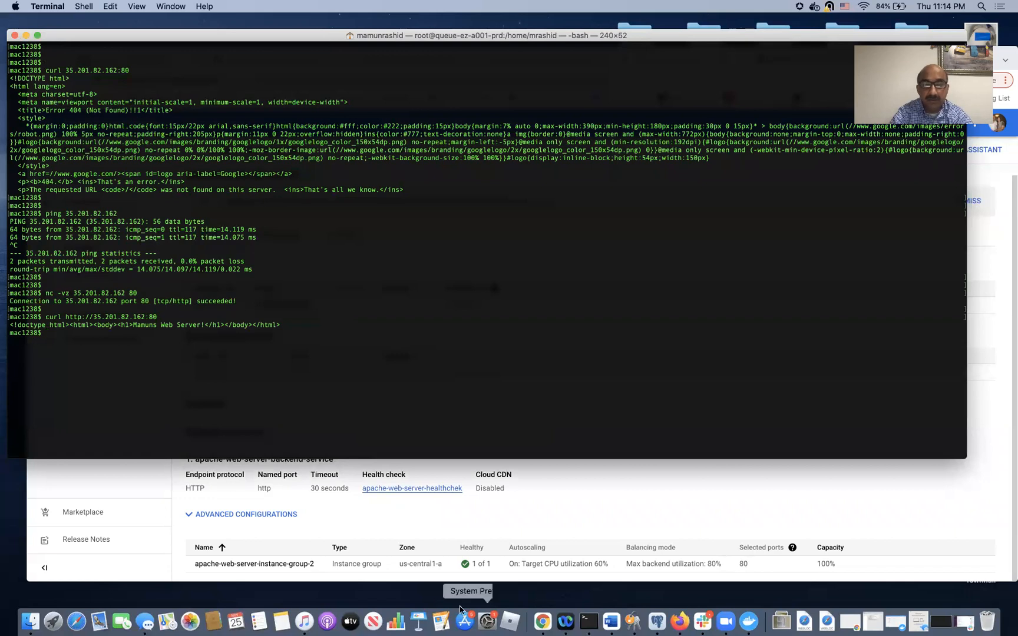
Switch to Firefox, retest the load balancer address 35.201.82.162:80, and close the window
{"action": "left_click", "coordinate": [679, 622]}
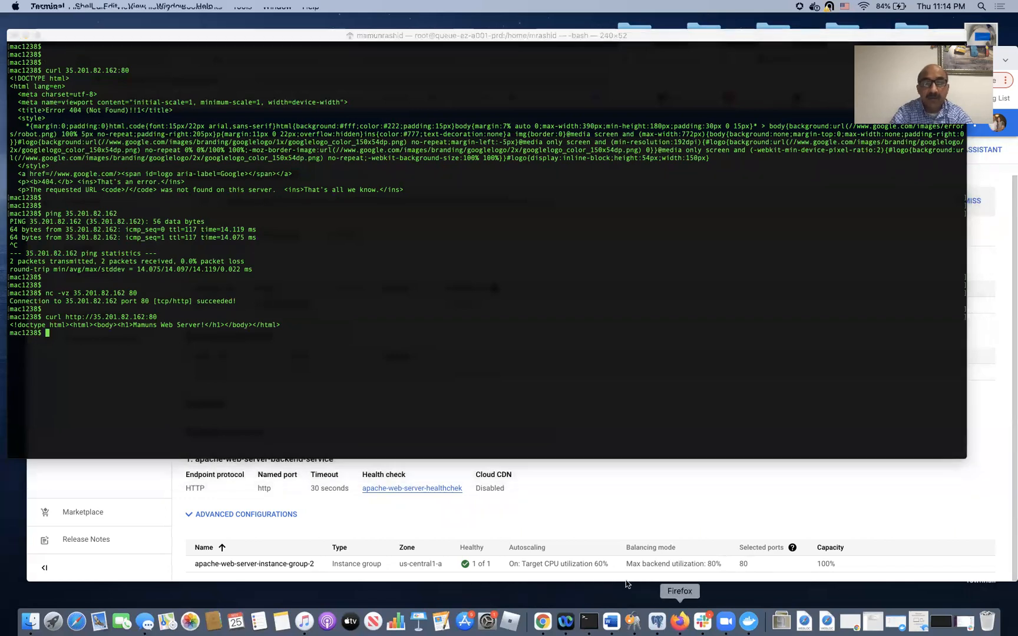
{"action": "key", "text": "super+v"}
{"action": "key", "text": "Return"}
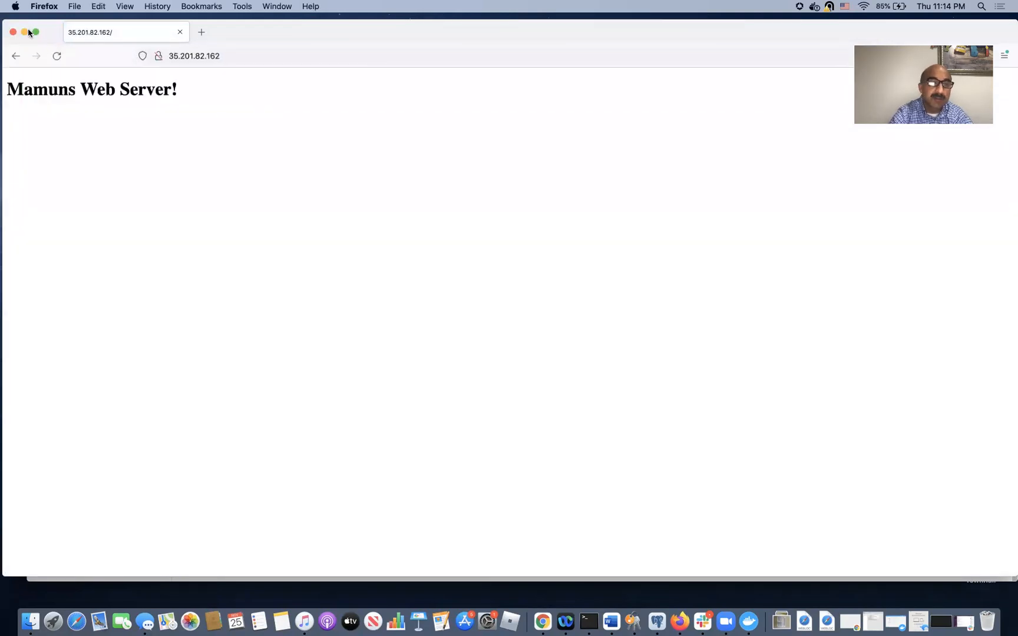
{"action": "left_click", "coordinate": [12, 32]}
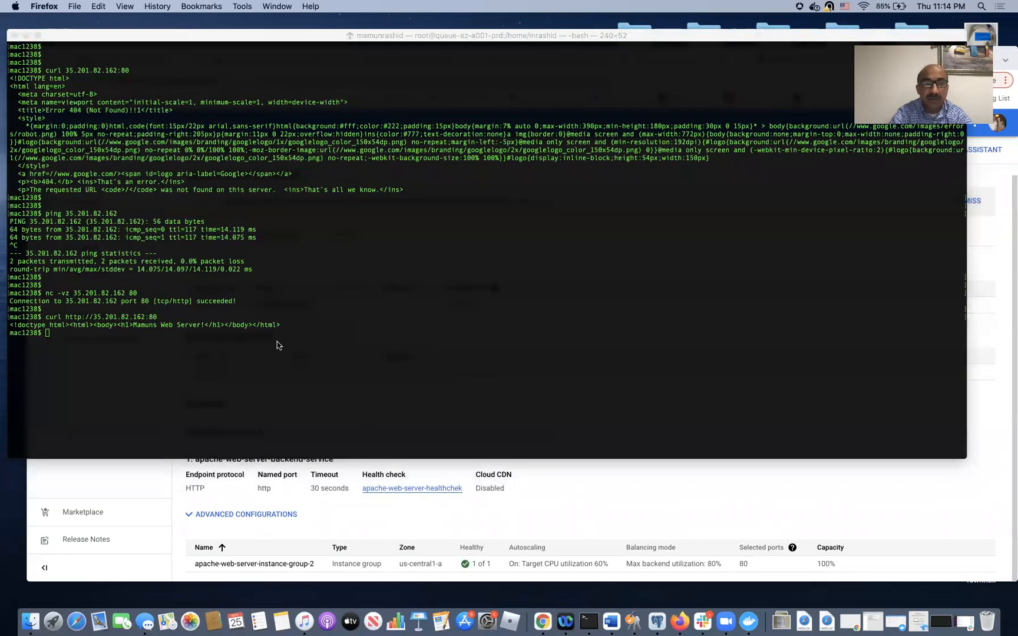
Minimize Terminal and reload 35.201.82.162 in the Chrome tab that shows the 404 error
{"action": "left_click", "coordinate": [26, 36]}
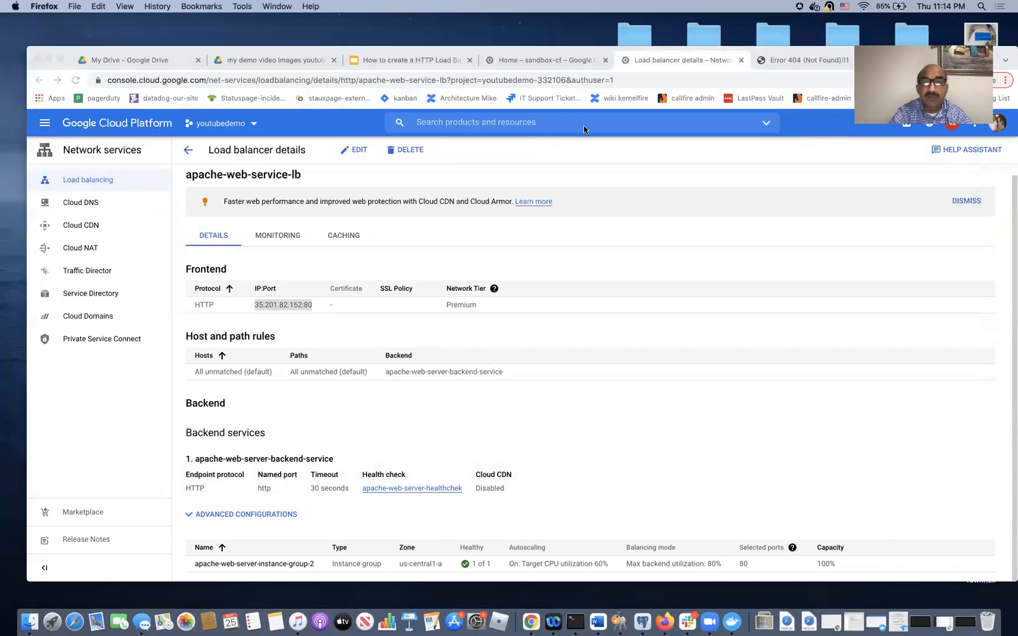
{"action": "left_click", "coordinate": [775, 59]}
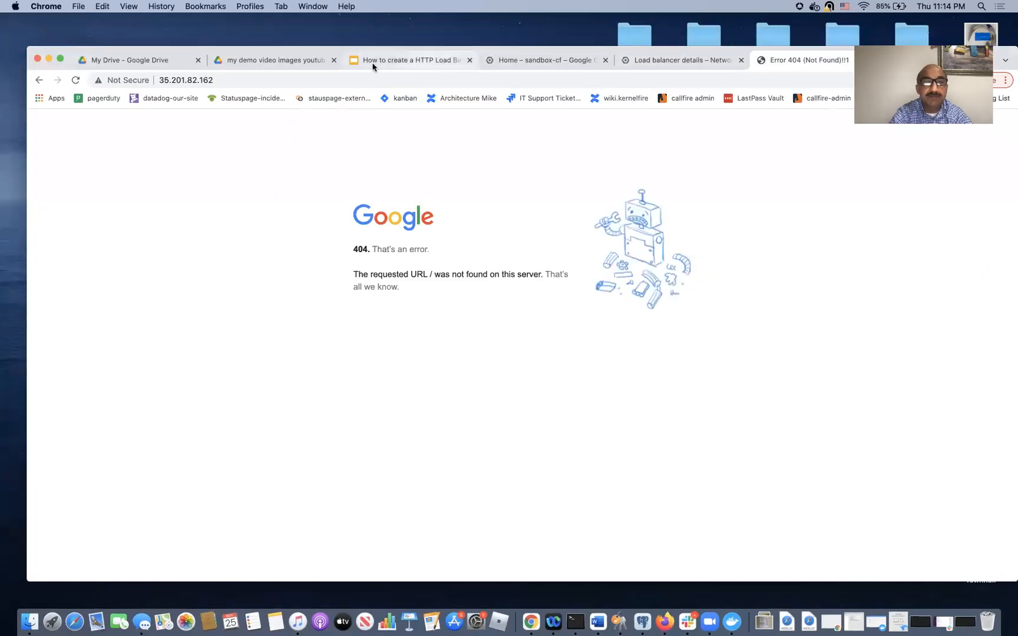
{"action": "left_click", "coordinate": [324, 80]}
{"action": "key", "text": "Return"}
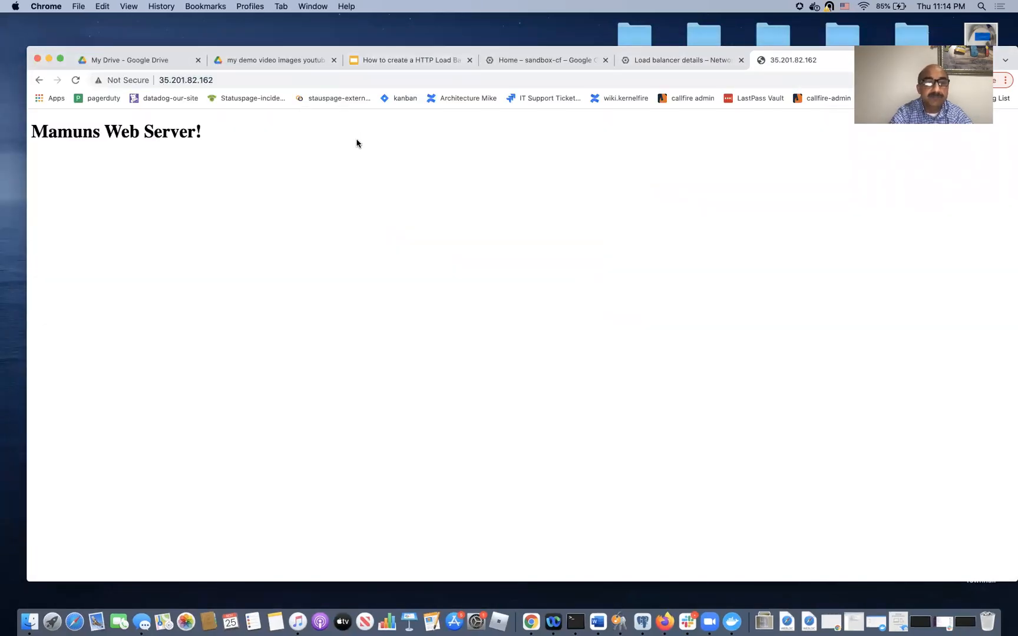